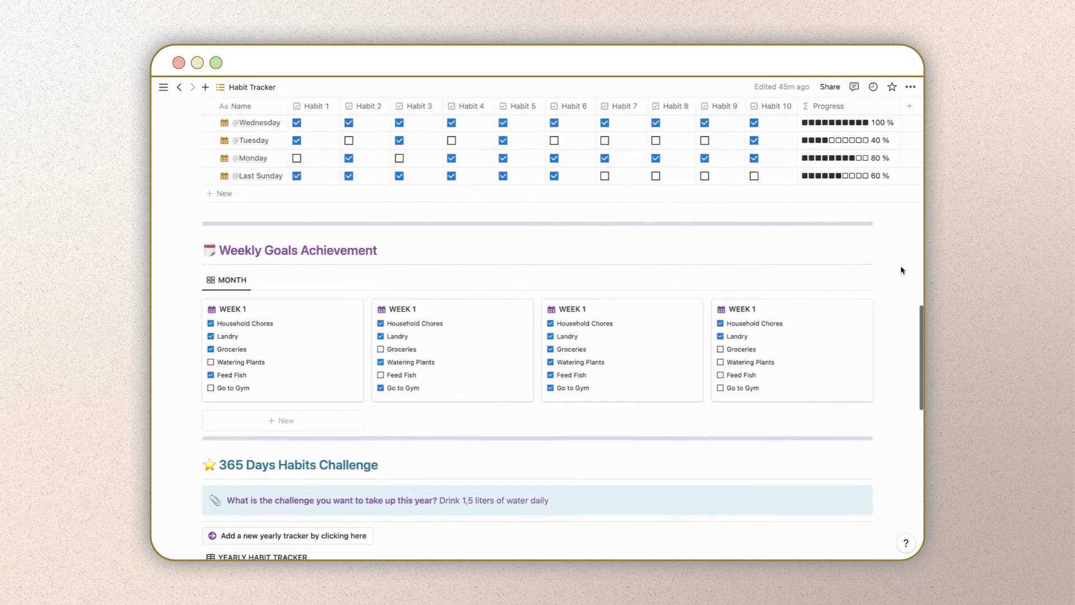
Examine the Habit Tracker page's sections, from weekly goals and the yearly challenge to the archives, daily goals and theme gallery
scroll(901, 270, "down", 8)
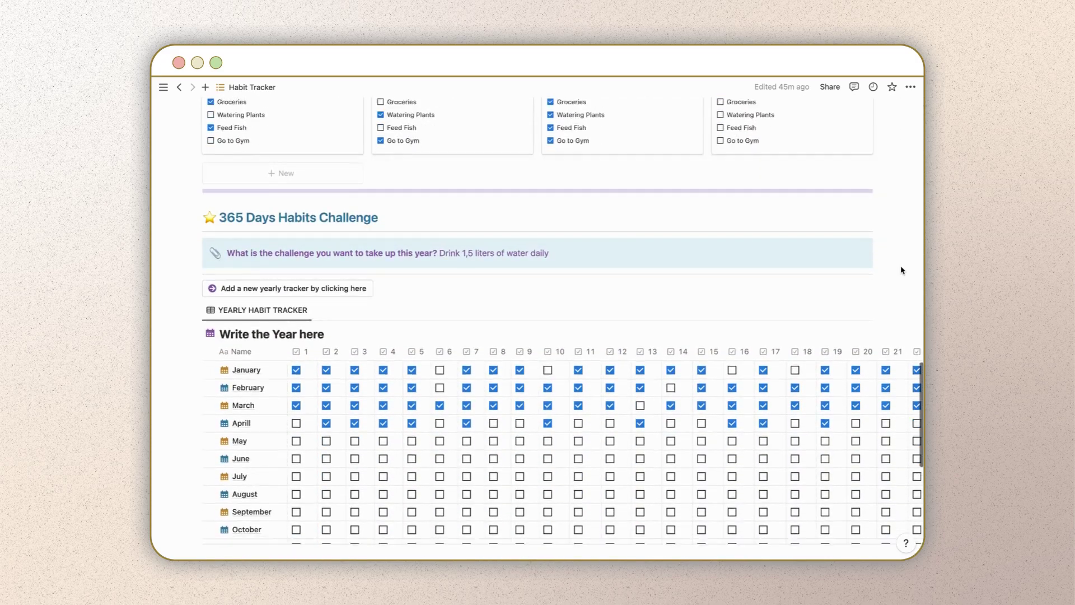
scroll(901, 270, "down", 5)
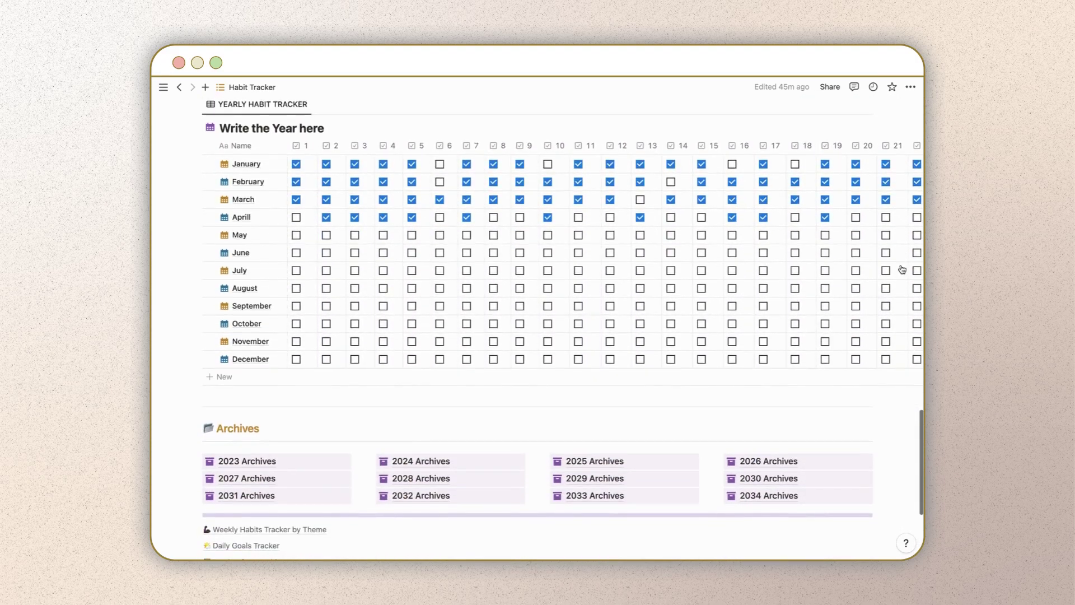
scroll(901, 270, "down", 2)
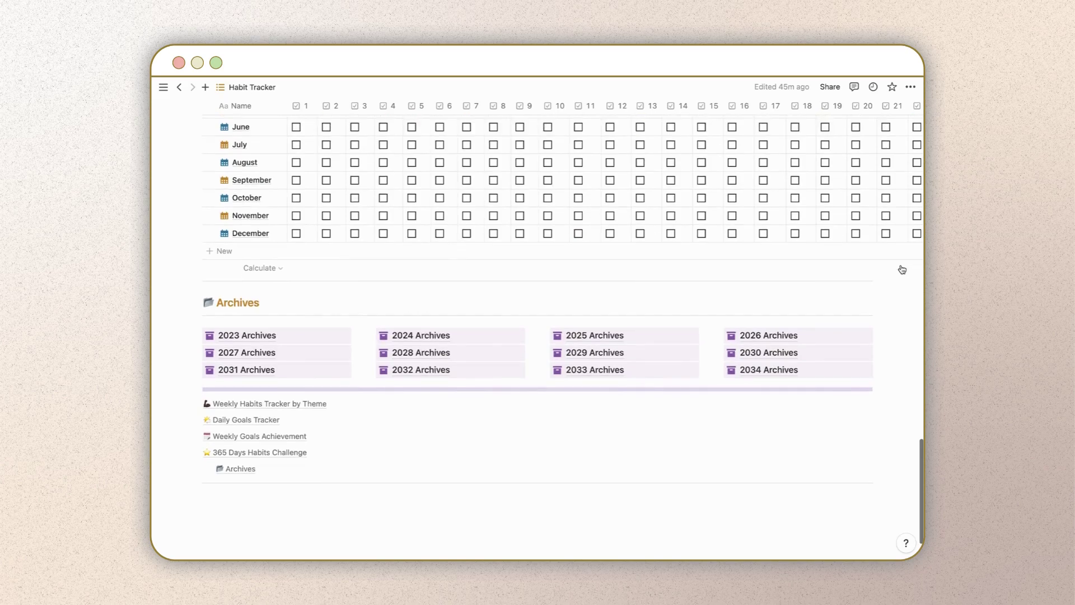
scroll(901, 270, "up", 3)
scroll(902, 270, "up", 15)
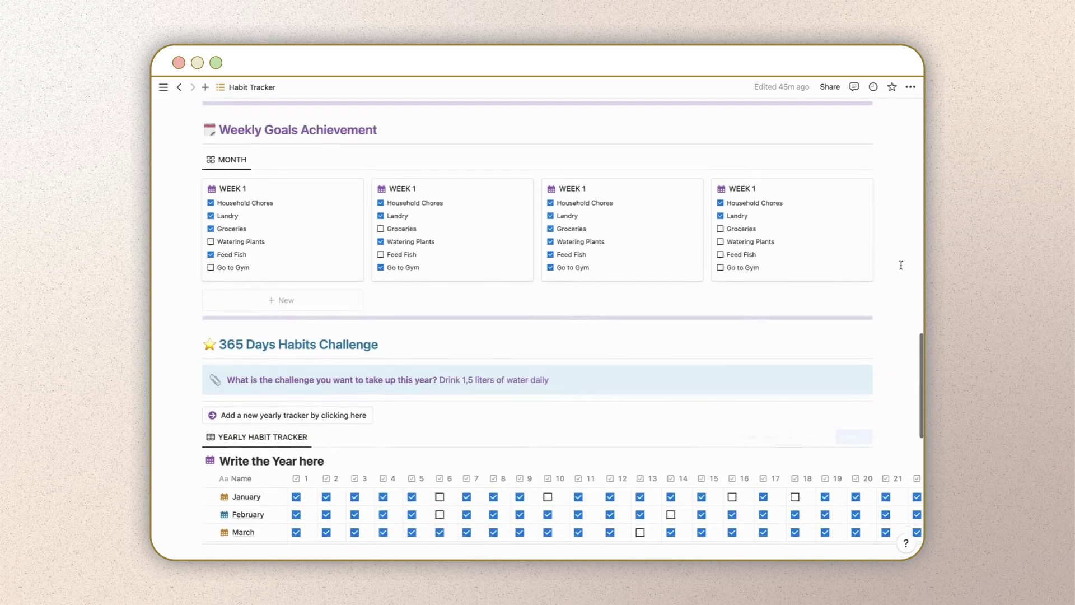
scroll(901, 265, "up", 10)
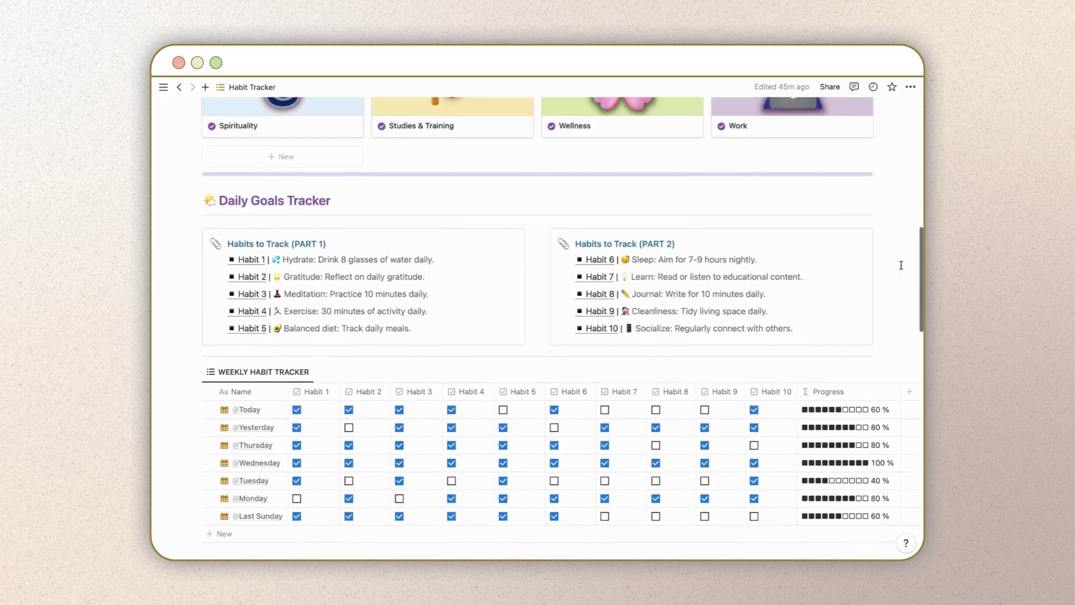
scroll(901, 265, "up", 6)
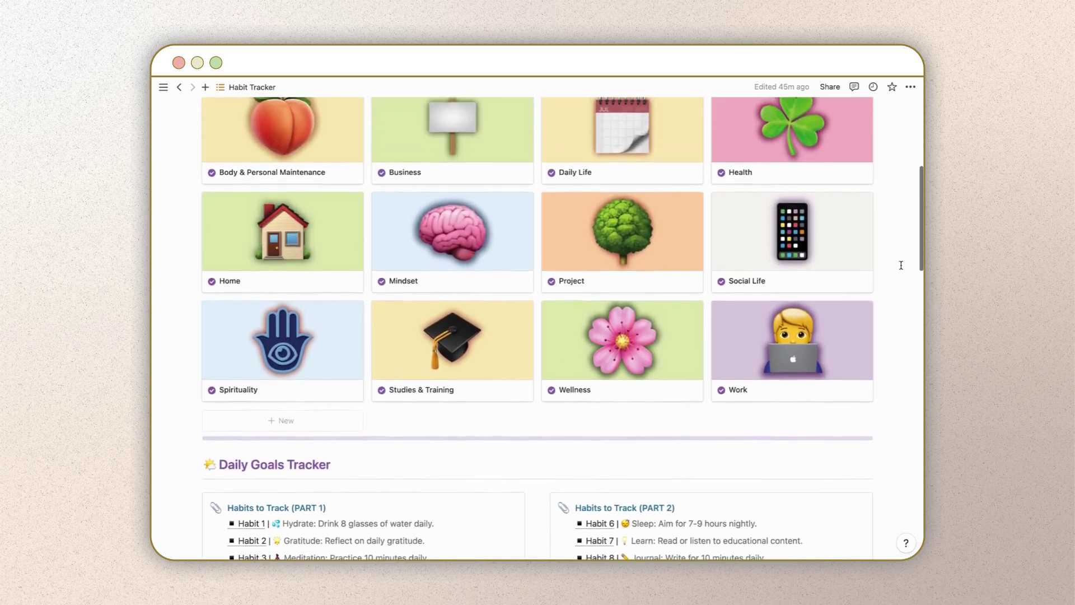
scroll(901, 264, "up", 3)
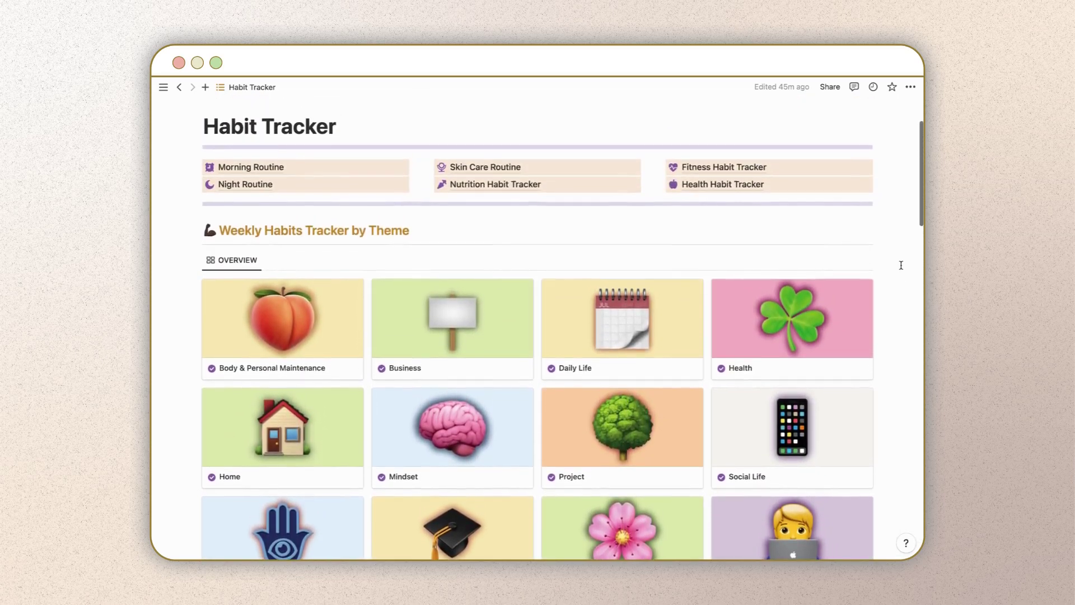
scroll(901, 264, "up", 1)
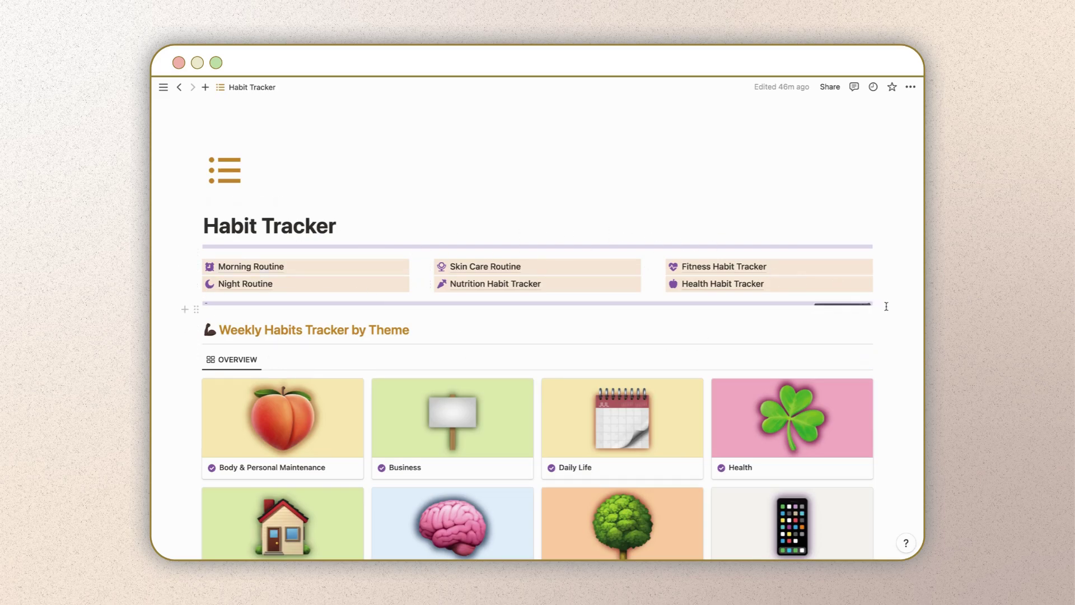
Set "New Habit Tracker Page" as the default template for all views in "Habits Tracker by Theme"
scroll(896, 307, "down", 2)
scroll(896, 308, "down", 5)
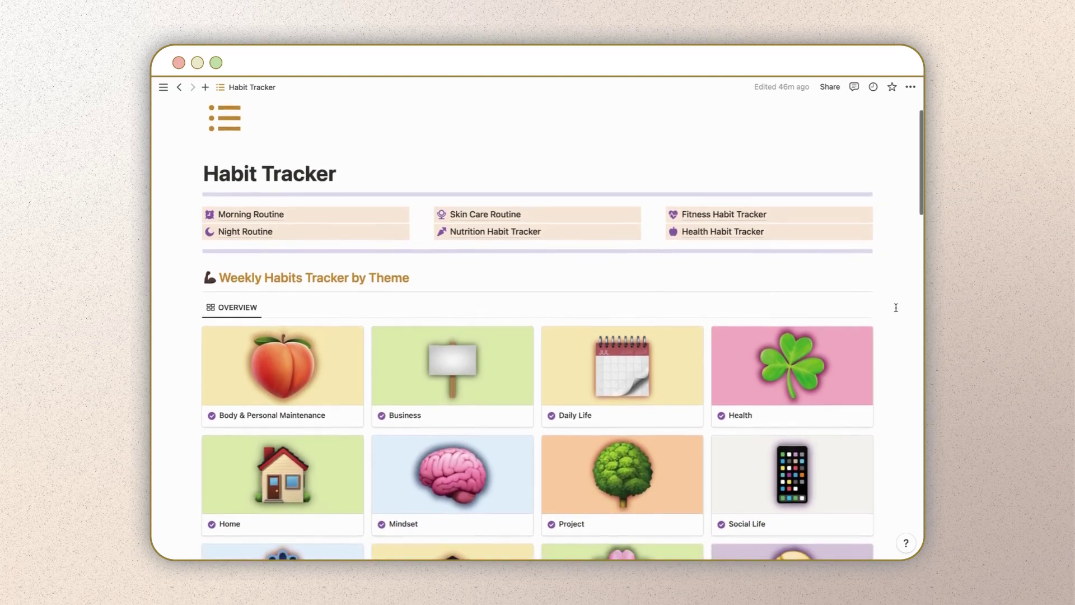
scroll(896, 307, "down", 3)
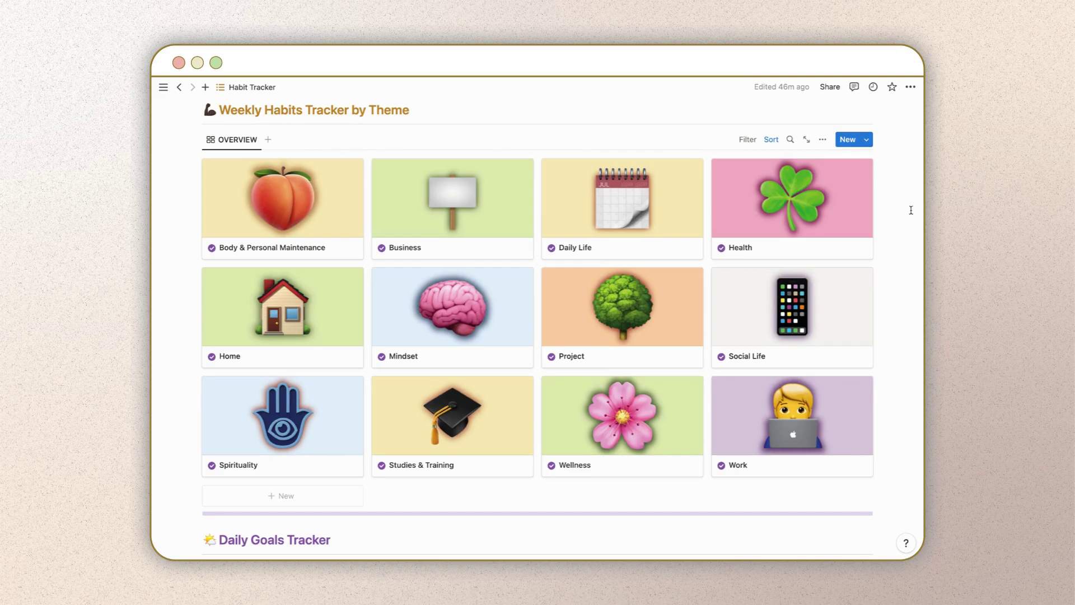
left_click(869, 140)
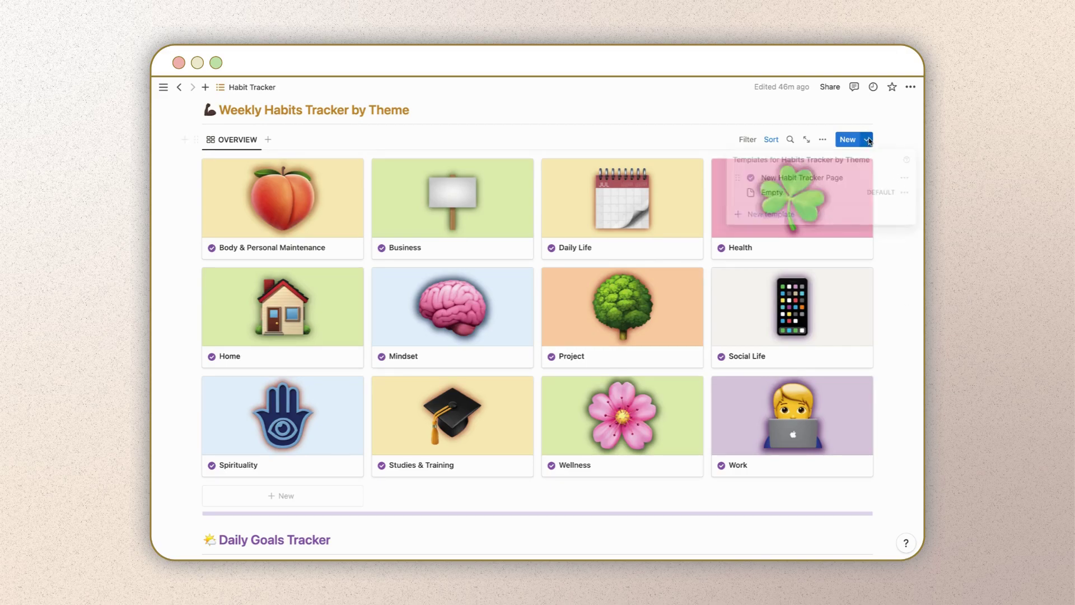
left_click(907, 178)
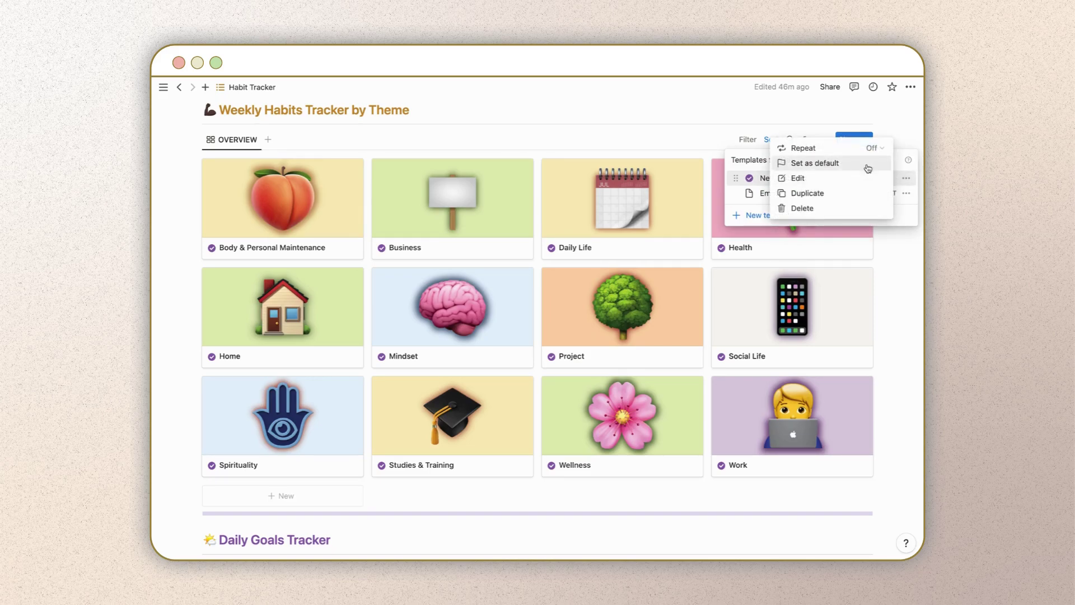
left_click(840, 165)
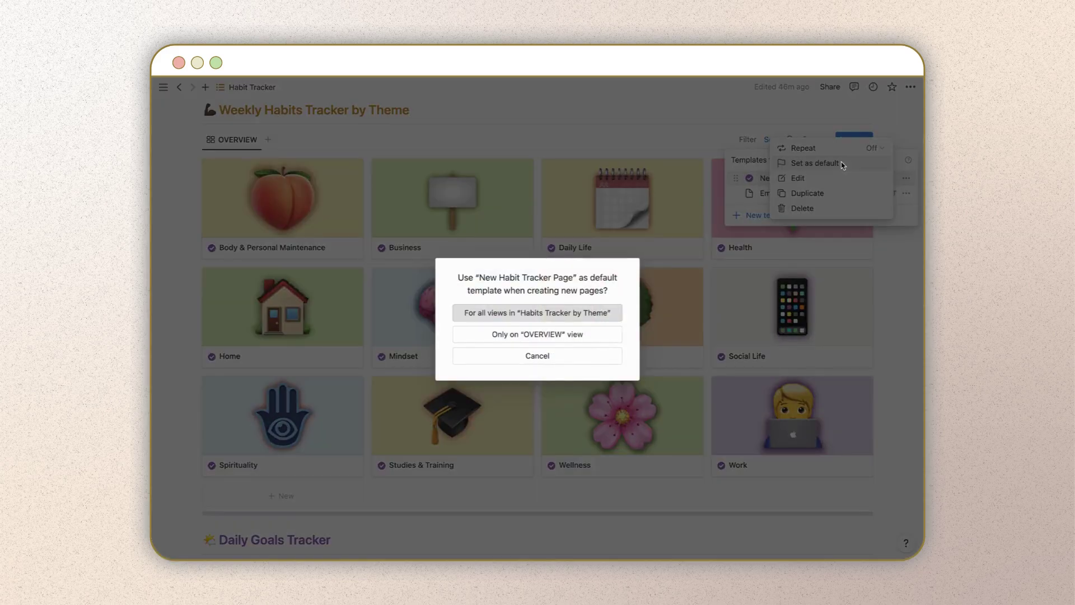
left_click(547, 313)
left_click(892, 279)
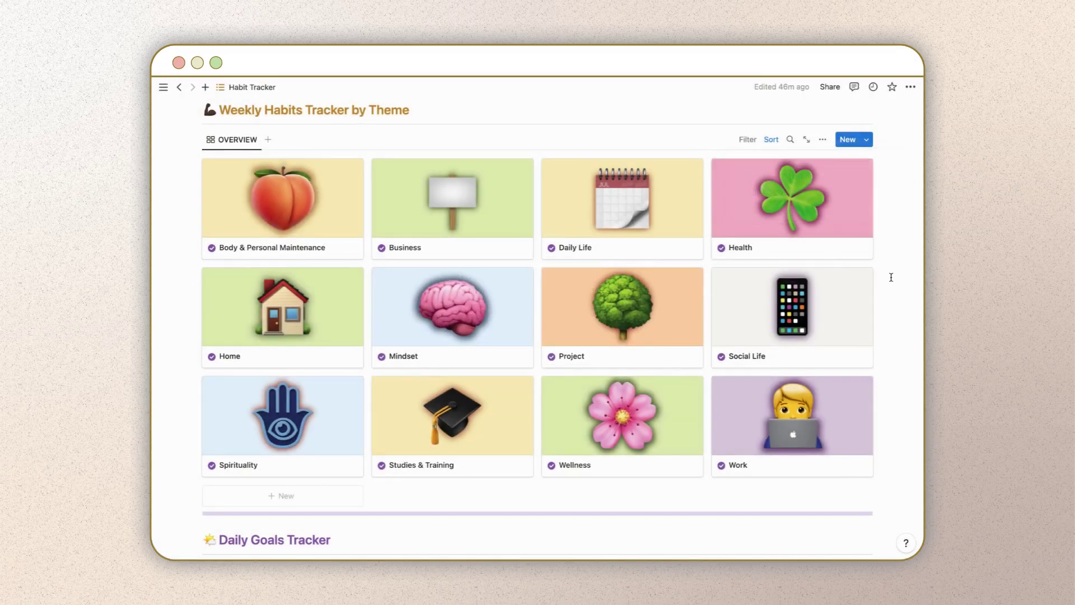
Add a new page to the Weekly Habits Tracker by Theme gallery and title it "My new theme"
left_click(306, 499)
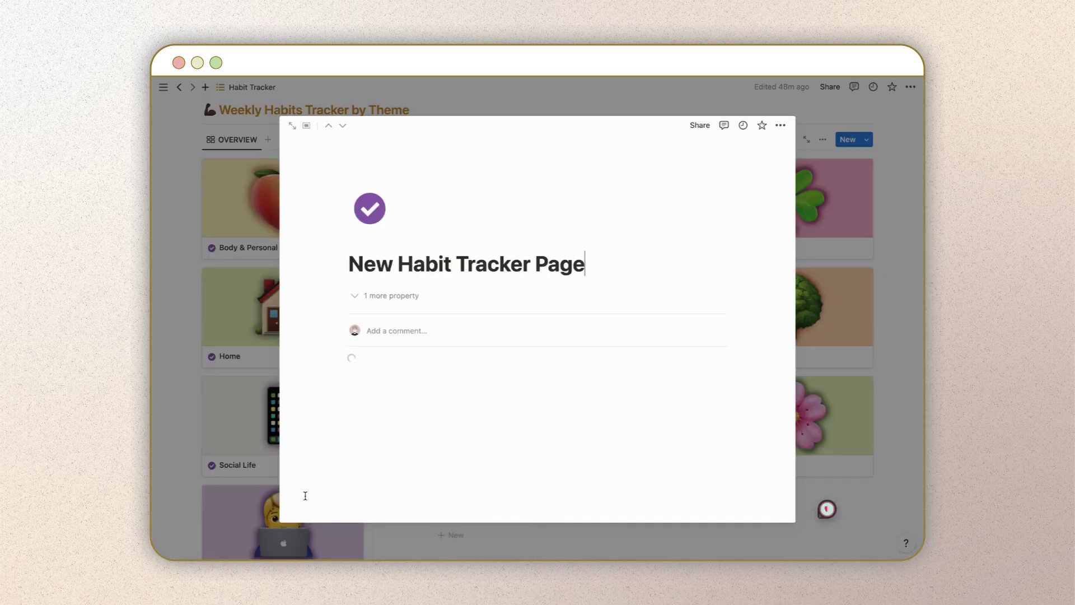
triple_click(400, 263)
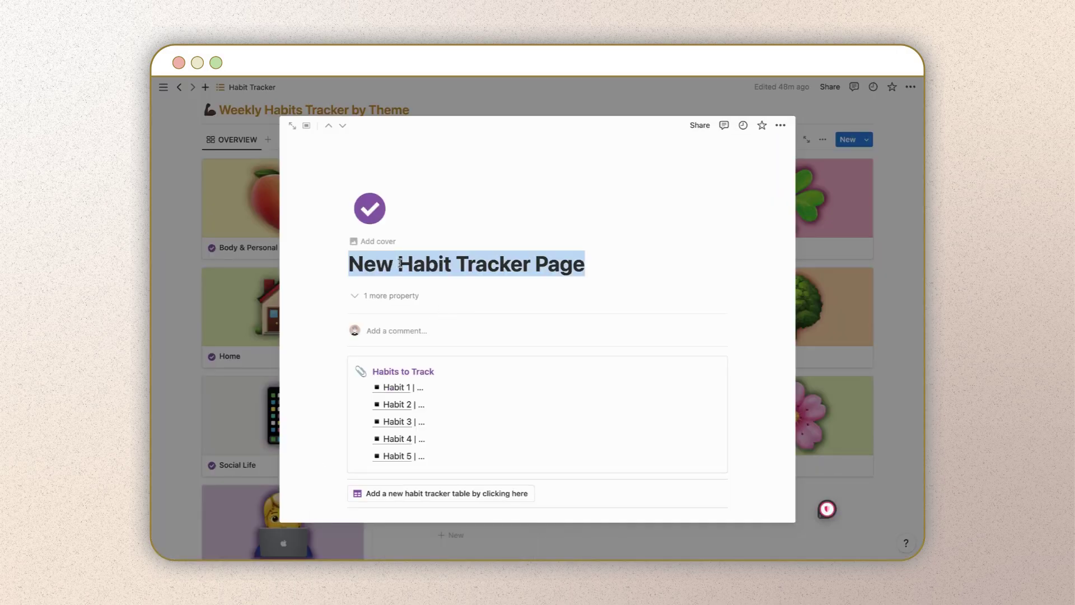
type("My ne")
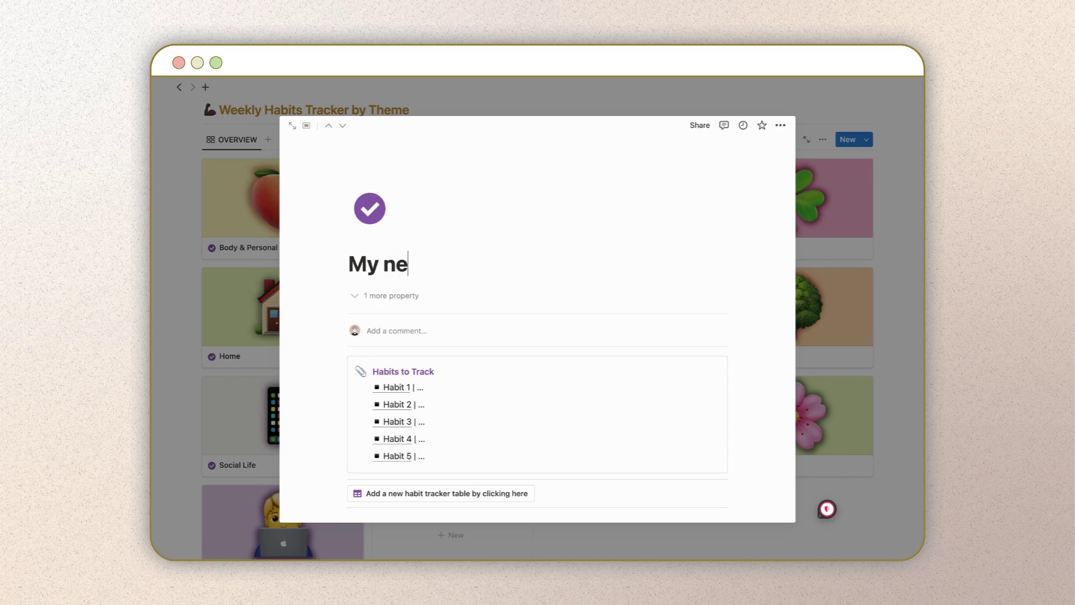
type("w theme")
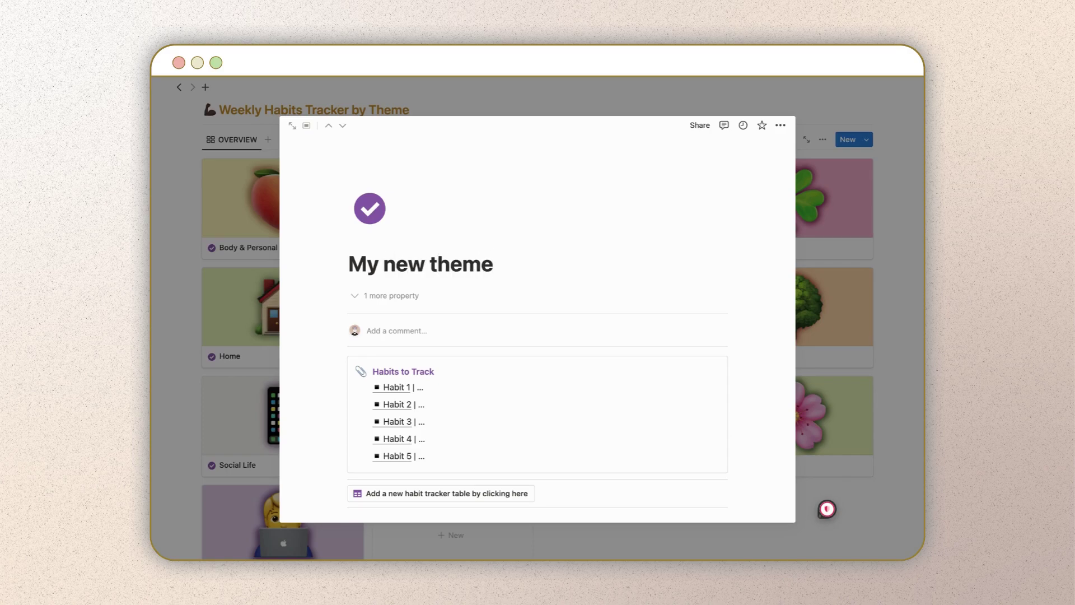
View the file upload options of the new page's Cover property without adding an image, and collapse the properties again
left_click(395, 297)
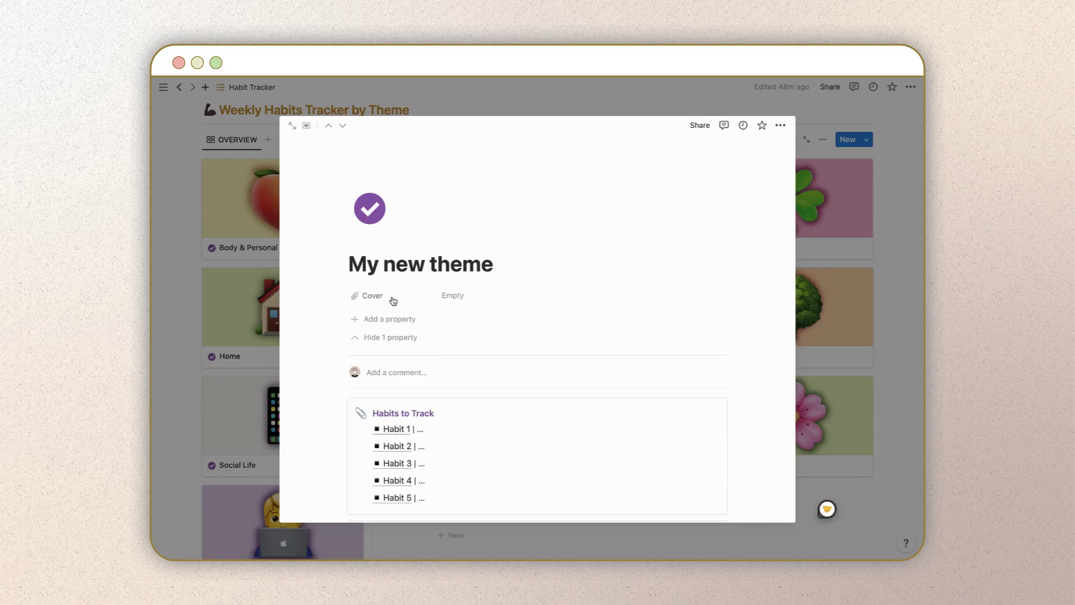
left_click(468, 299)
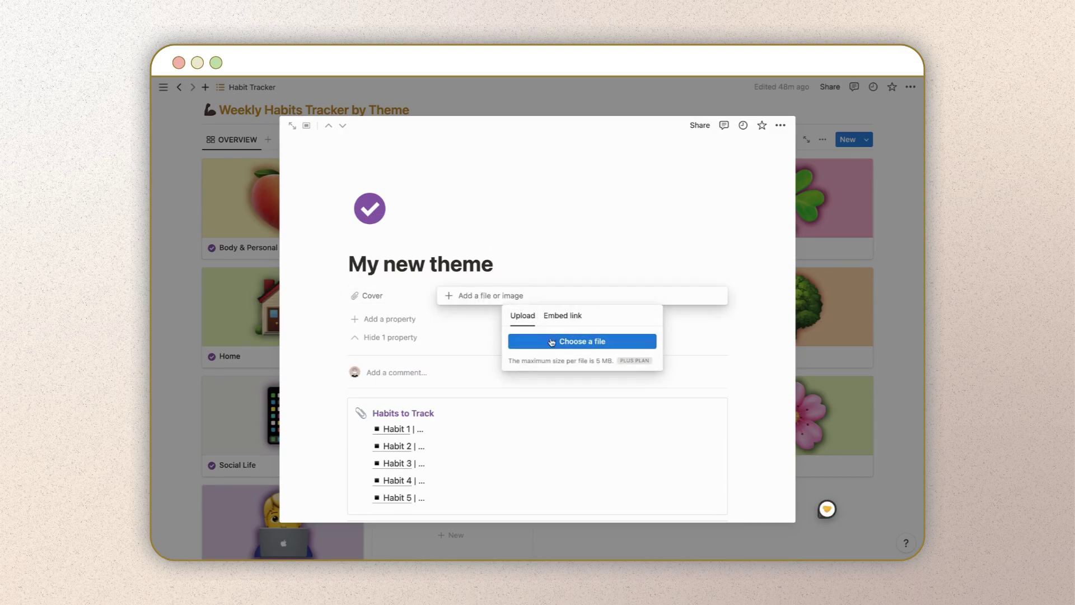
left_click(555, 270)
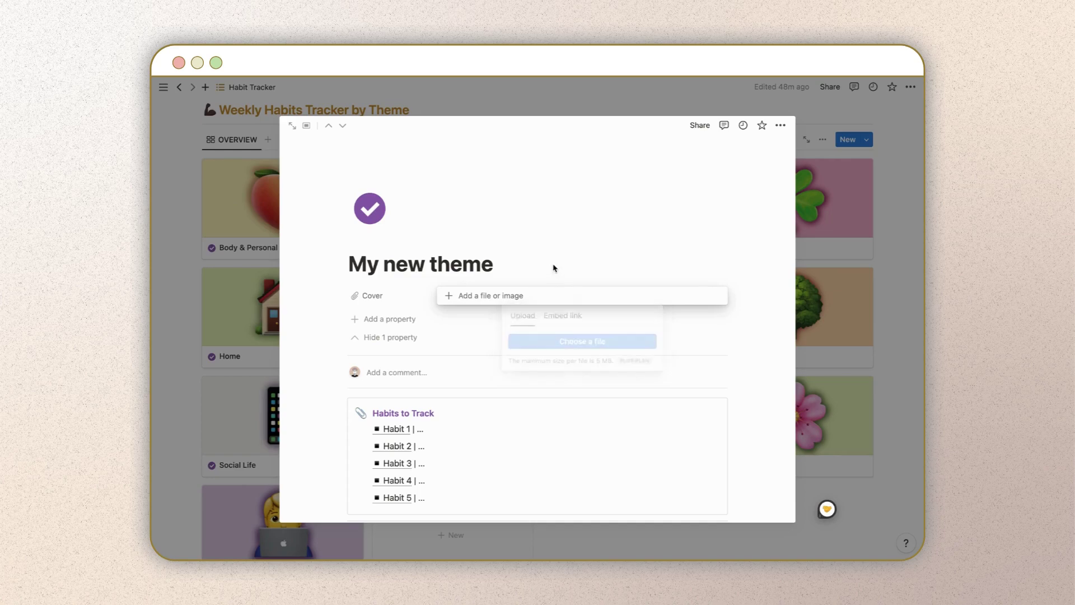
left_click(404, 339)
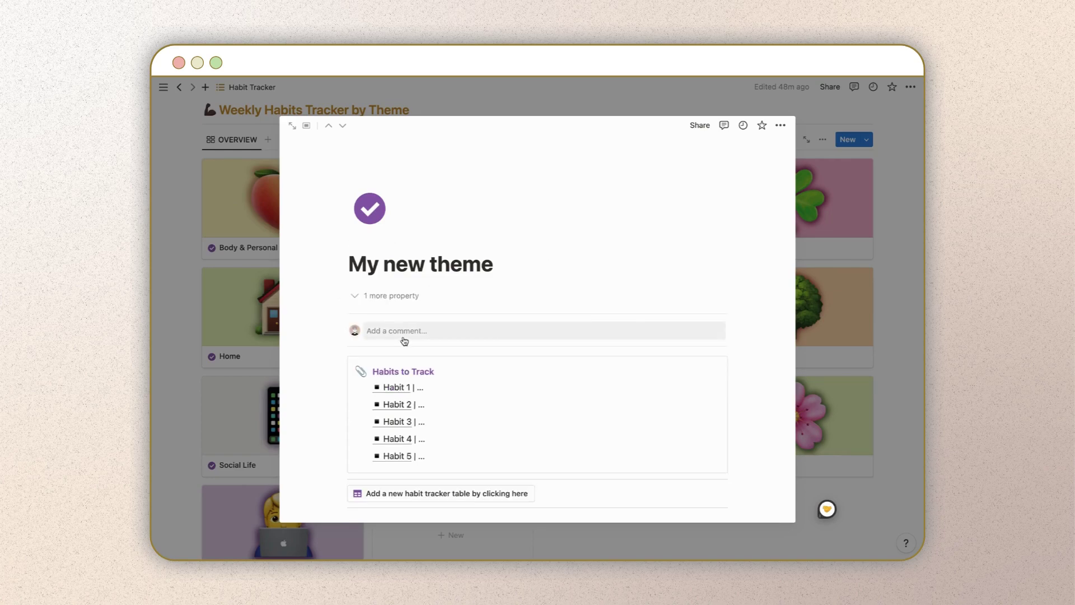
Replace the placeholder text of Habit 1 in the Habits to Track list with "Bla bla bla"
scroll(405, 340, "down", 4)
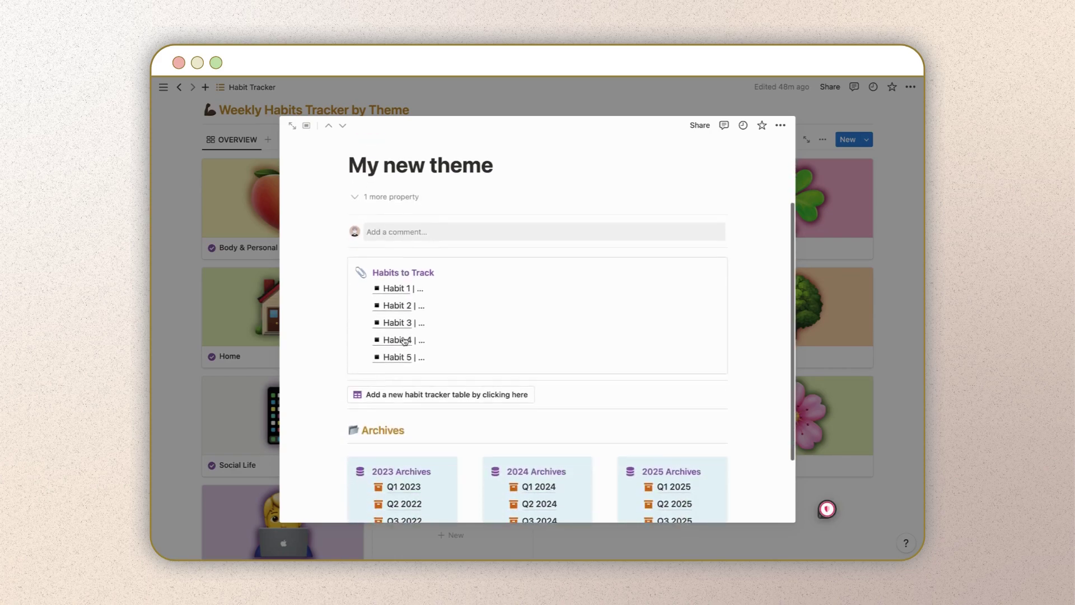
left_click(424, 273)
key("BackSpace")
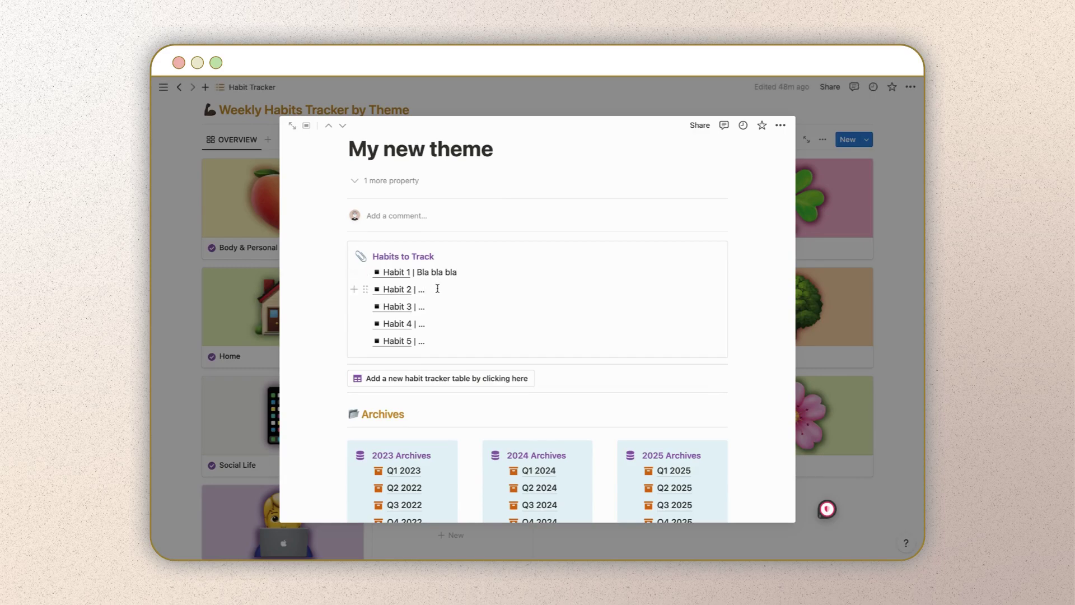
Add a new habit tracker table to the theme page, above its Archives section
scroll(438, 288, "down", 3)
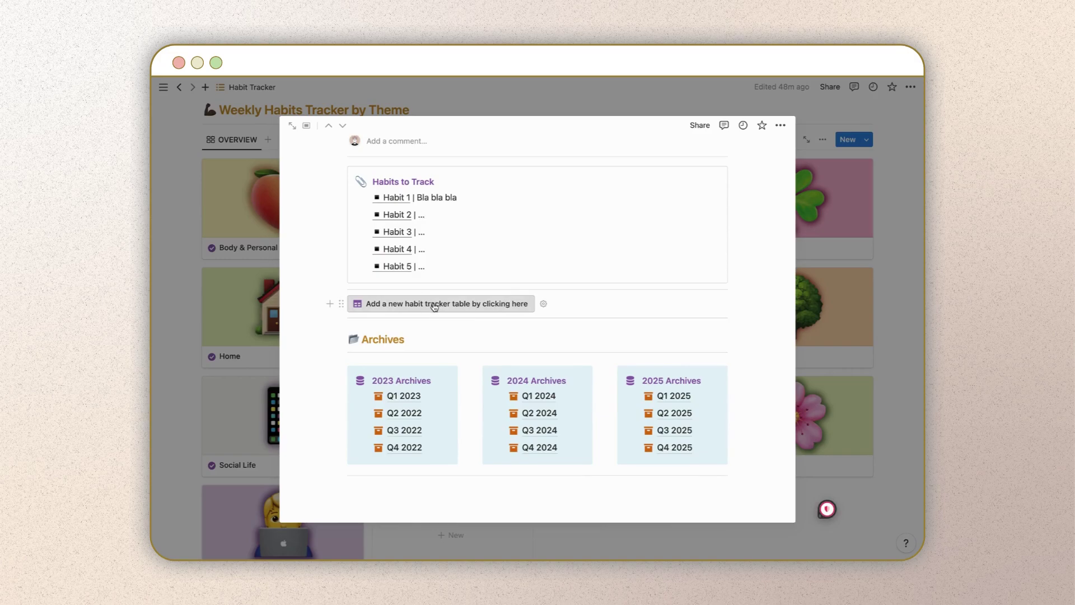
left_click(434, 306)
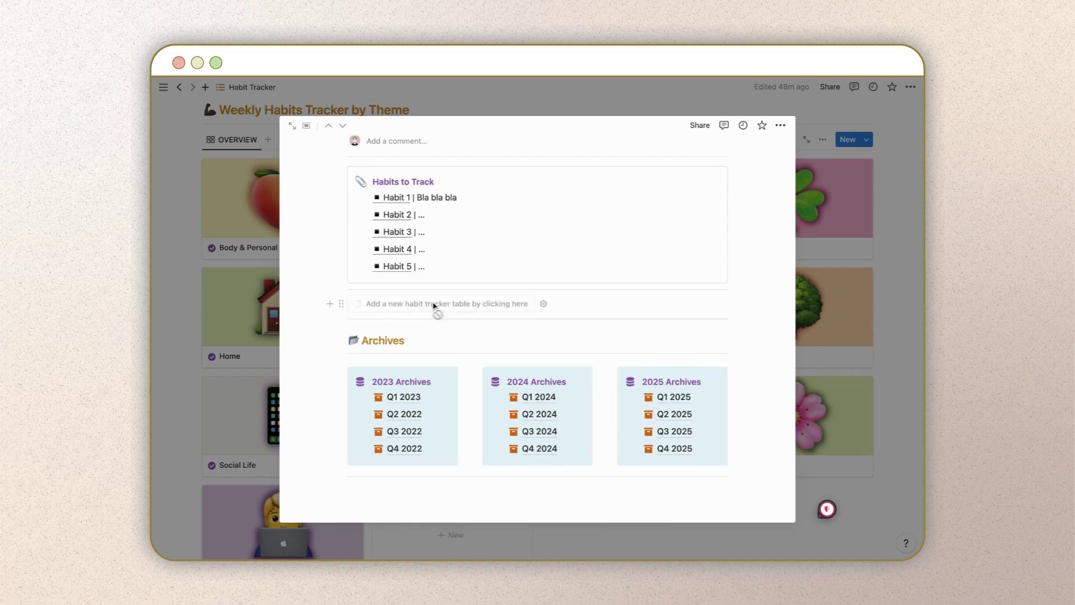
scroll(434, 306, "down", 5)
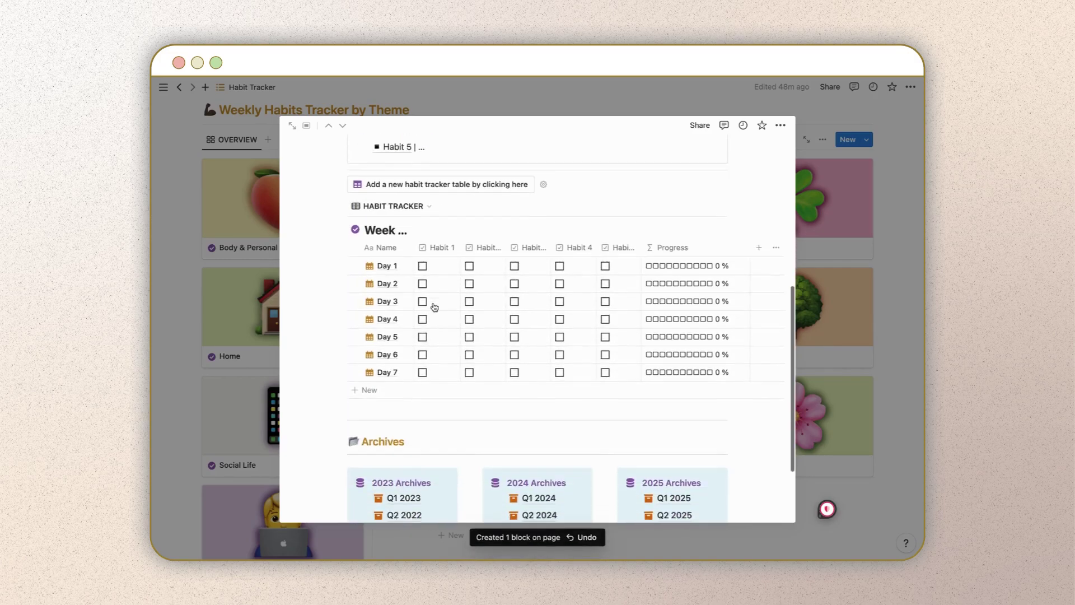
Mark all five habits as done for Day 1 in the new habit tracker table
left_click(423, 251)
left_click(470, 250)
left_click(514, 250)
left_click(591, 255)
left_click(613, 255)
Title the new habit tracker table "Week 56"
left_click(404, 216)
key("BackSpace")
key("BackSpace")
key("BackSpace")
key("BackSpace")
type("56")
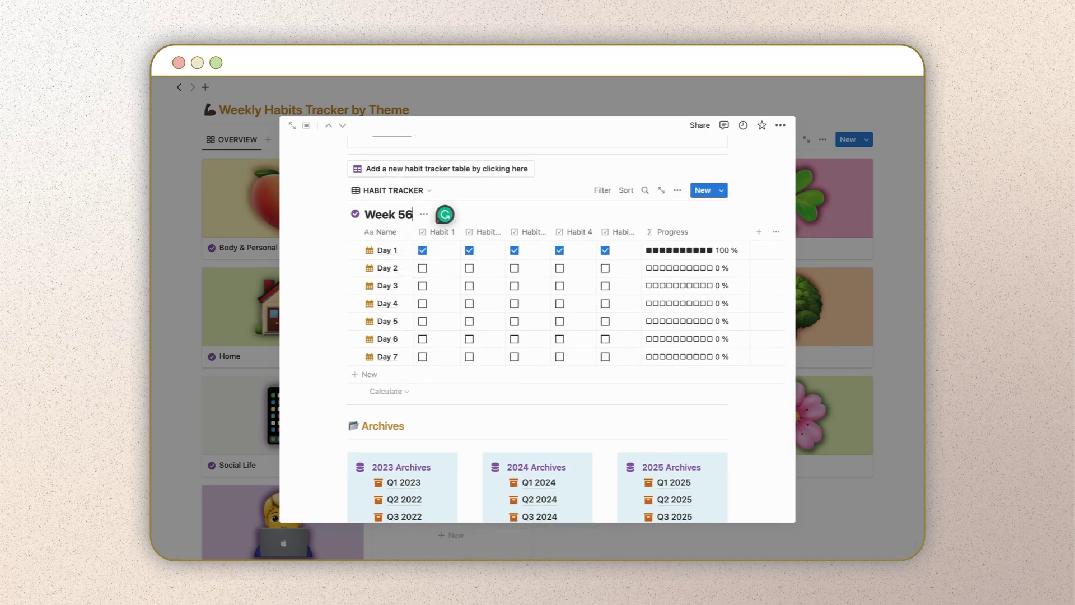
Move the Week 56 tracker table into the Q2 2022 page under 2023 Archives and close the theme page
scroll(356, 228, "down", 1)
scroll(357, 228, "down", 1)
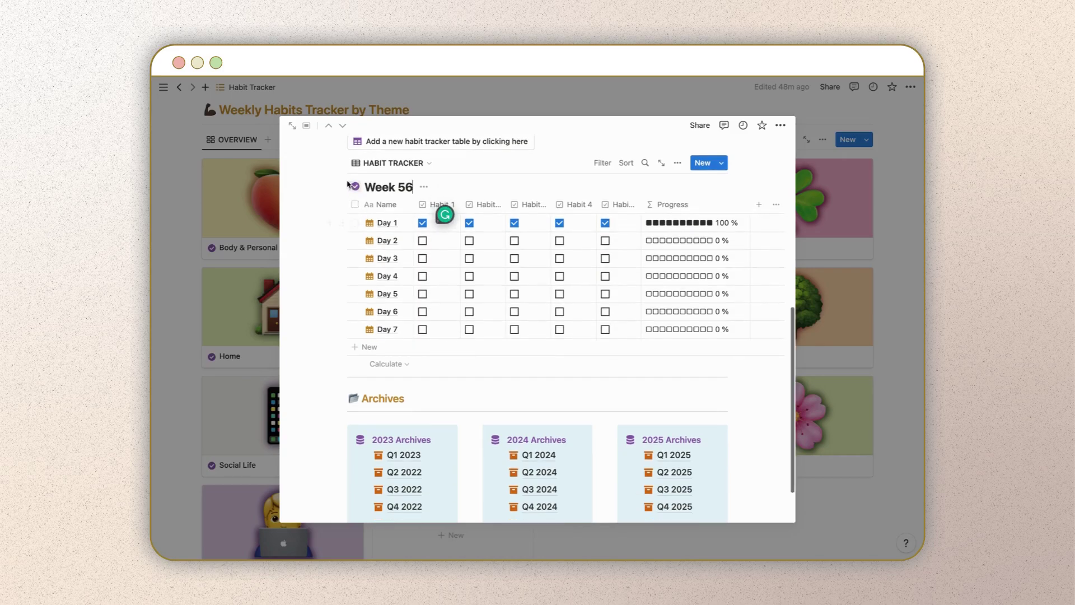
left_click_drag(340, 166, 402, 470)
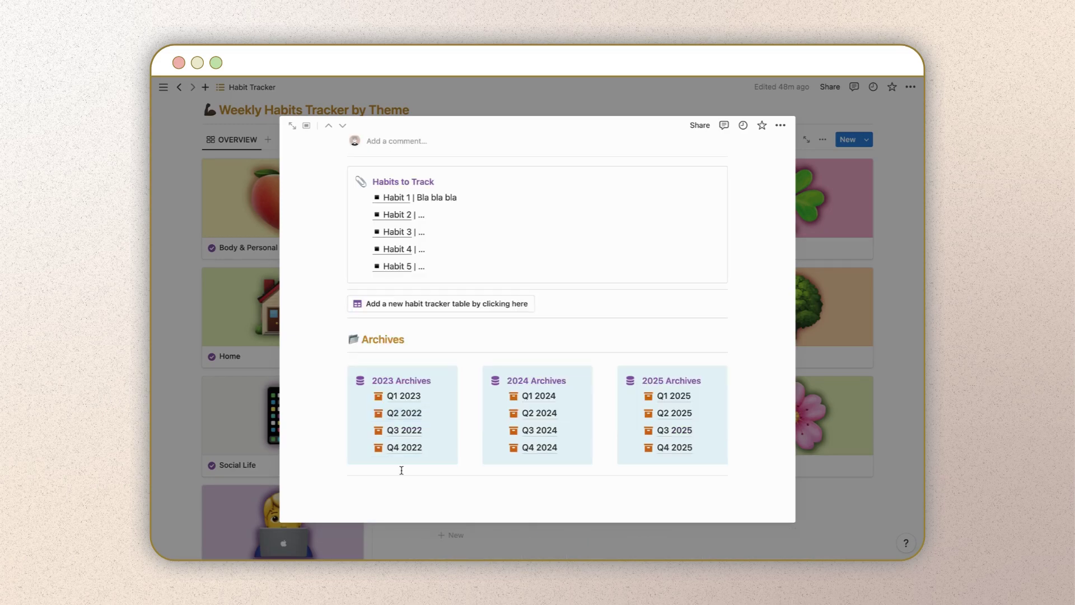
scroll(401, 464, "up", 5)
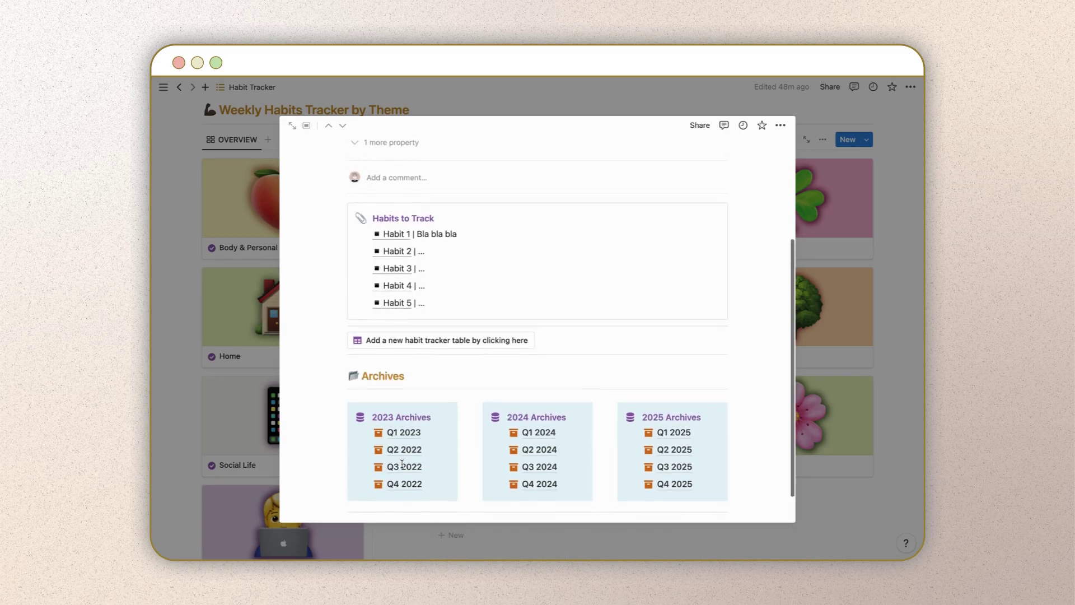
scroll(402, 466, "up", 2)
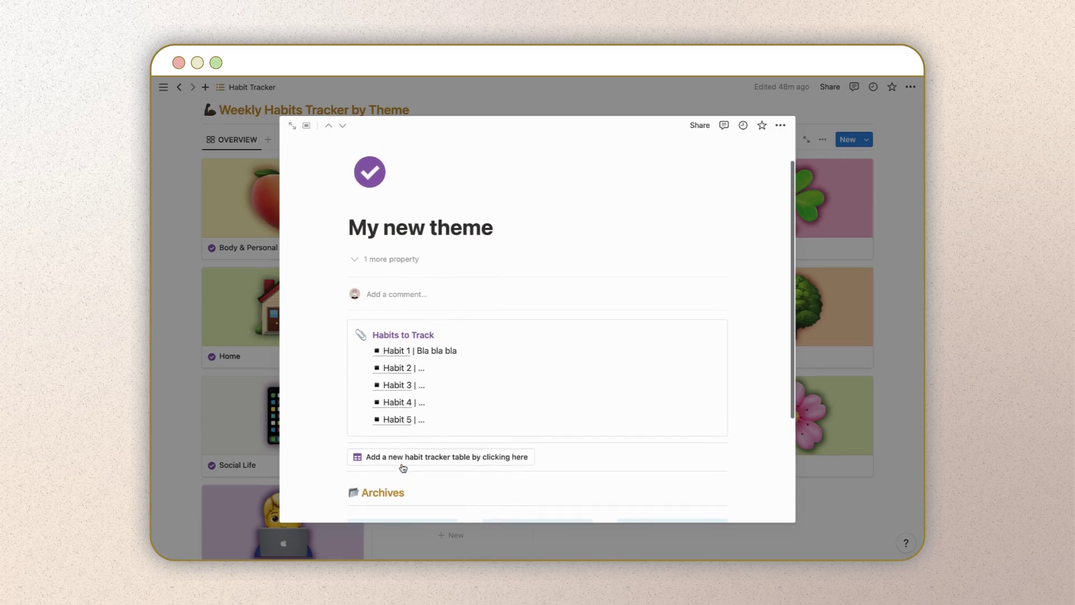
left_click(177, 355)
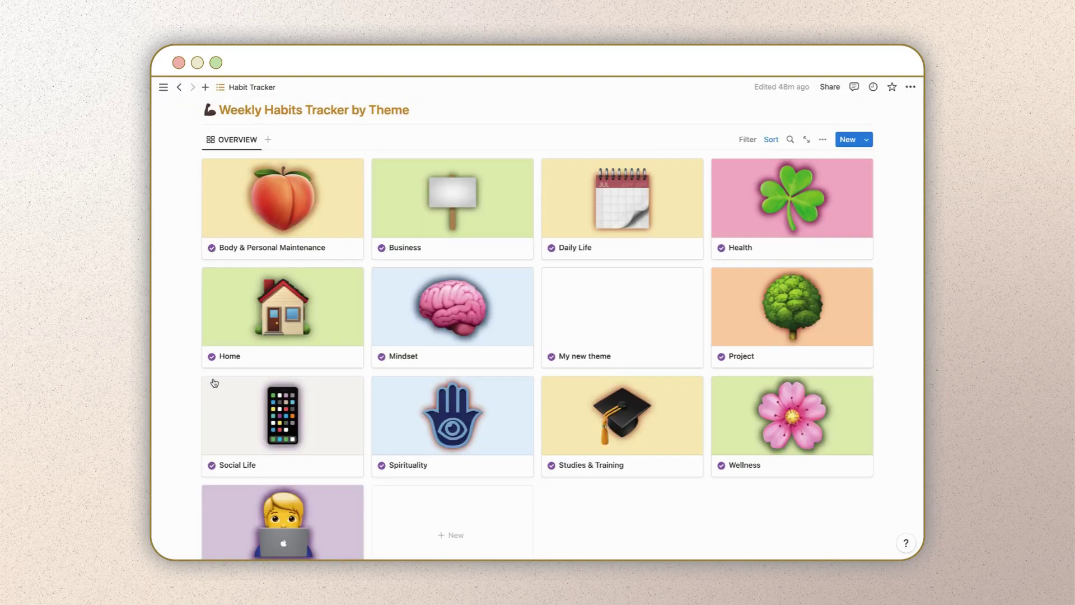
Look over the Daily Goals Tracker section with its habit lists and weekly habit table
scroll(215, 383, "down", 12)
scroll(214, 382, "down", 5)
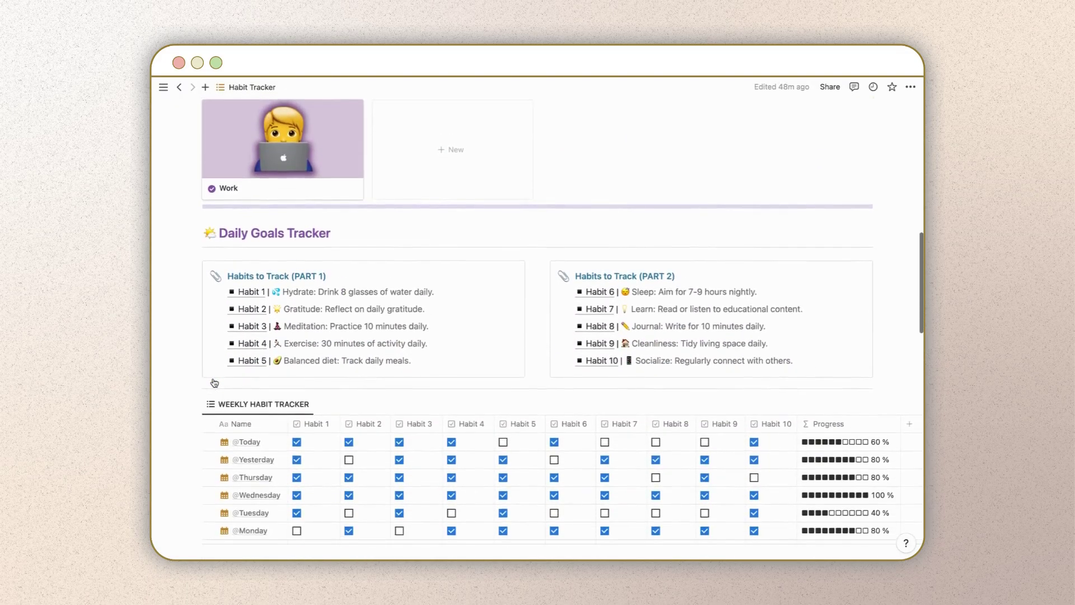
scroll(215, 383, "down", 1)
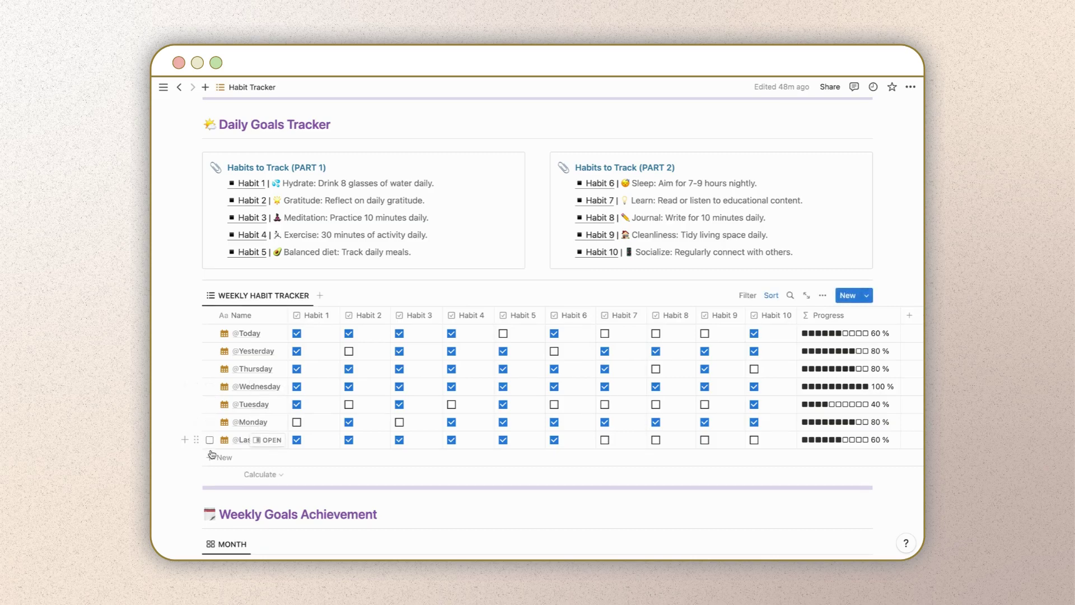
left_click(868, 296)
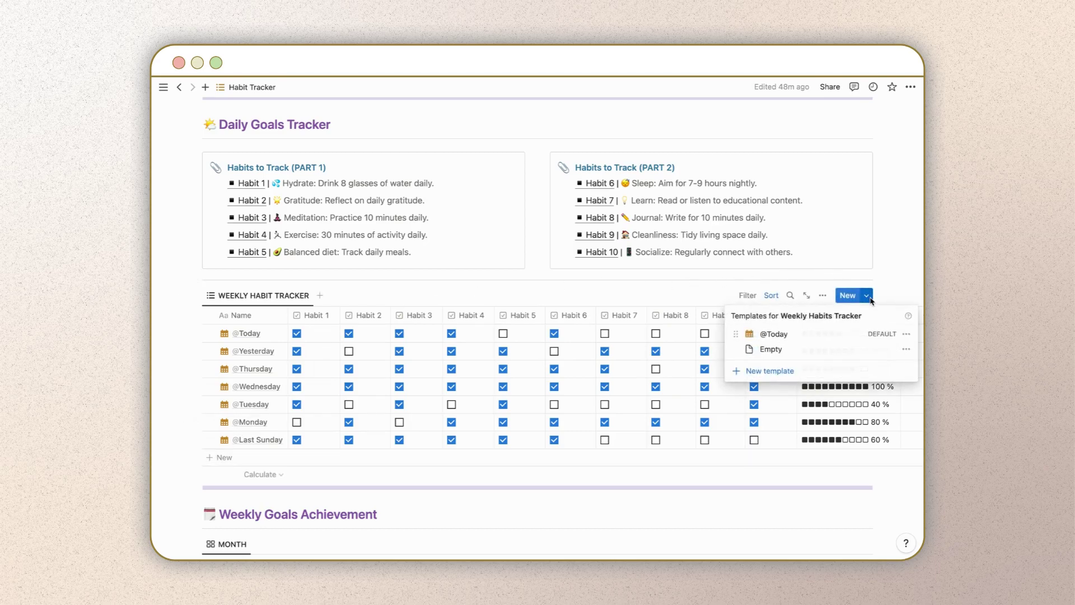
left_click(906, 334)
left_click(843, 319)
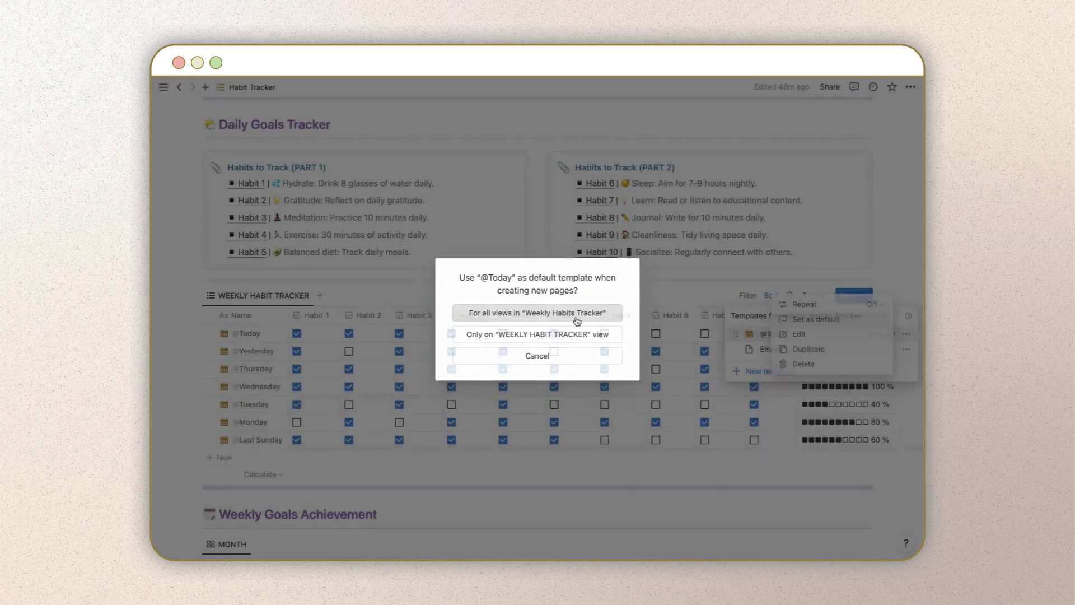
left_click(576, 314)
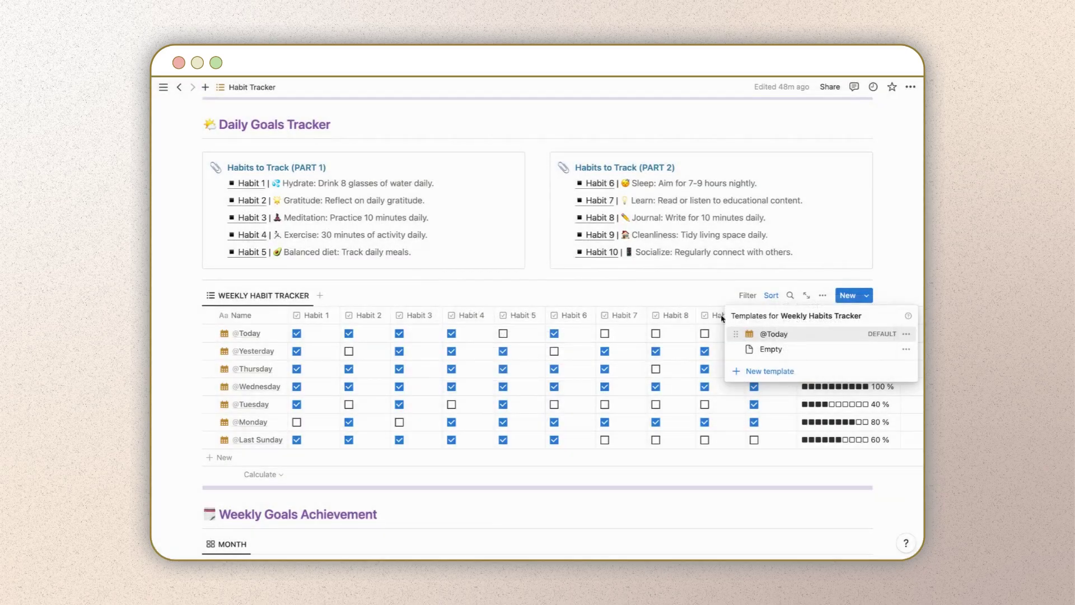
left_click(903, 267)
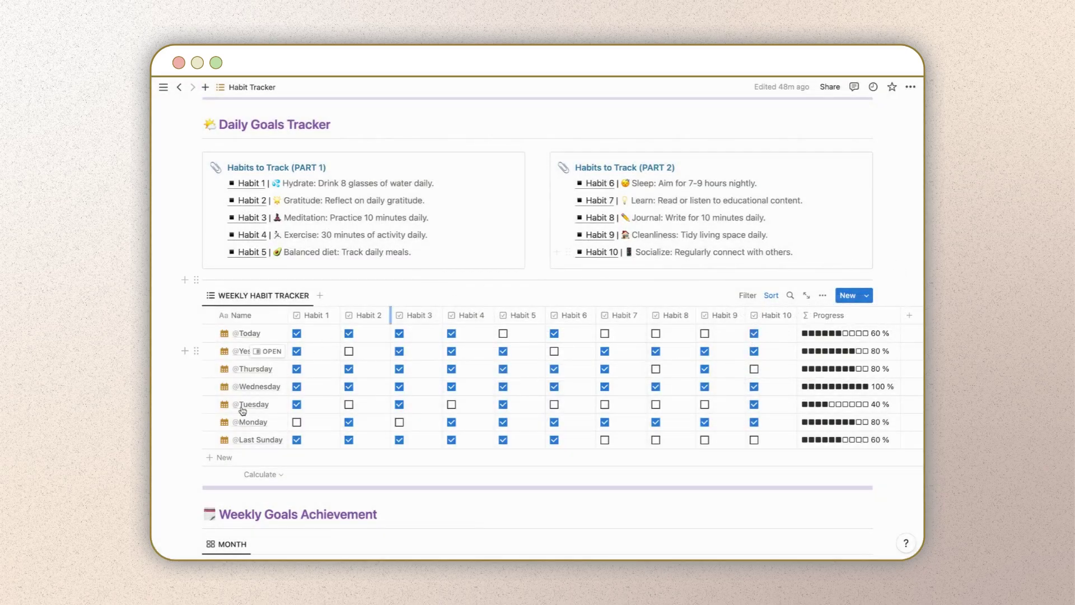
left_click(219, 458)
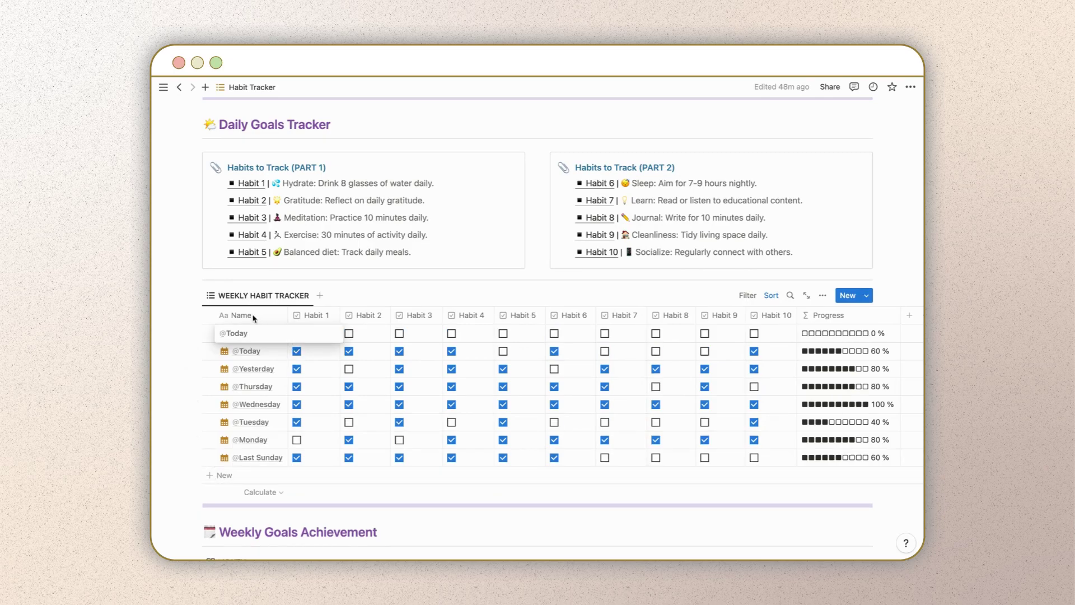
key("Escape")
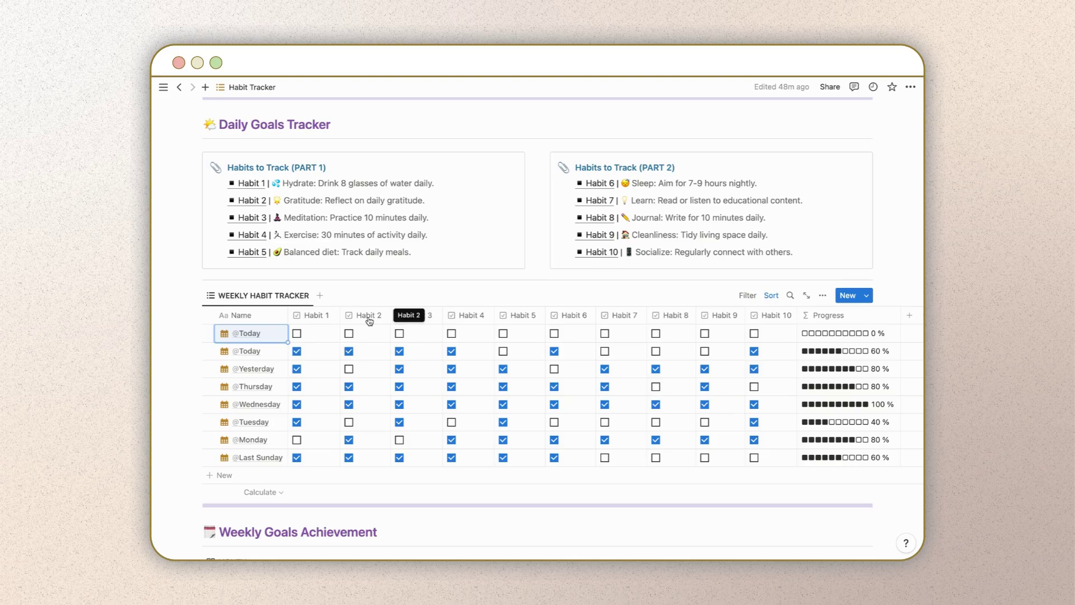
left_click(297, 333)
left_click(349, 333)
left_click(399, 334)
left_click(470, 334)
left_click(506, 335)
left_click(576, 335)
left_click(625, 334)
left_click(683, 336)
left_click(704, 333)
left_click(755, 333)
Mark Groceries and Feed Fish as done on the second WEEK 1 card under Weekly Goals Achievement
scroll(762, 336, "down", 5)
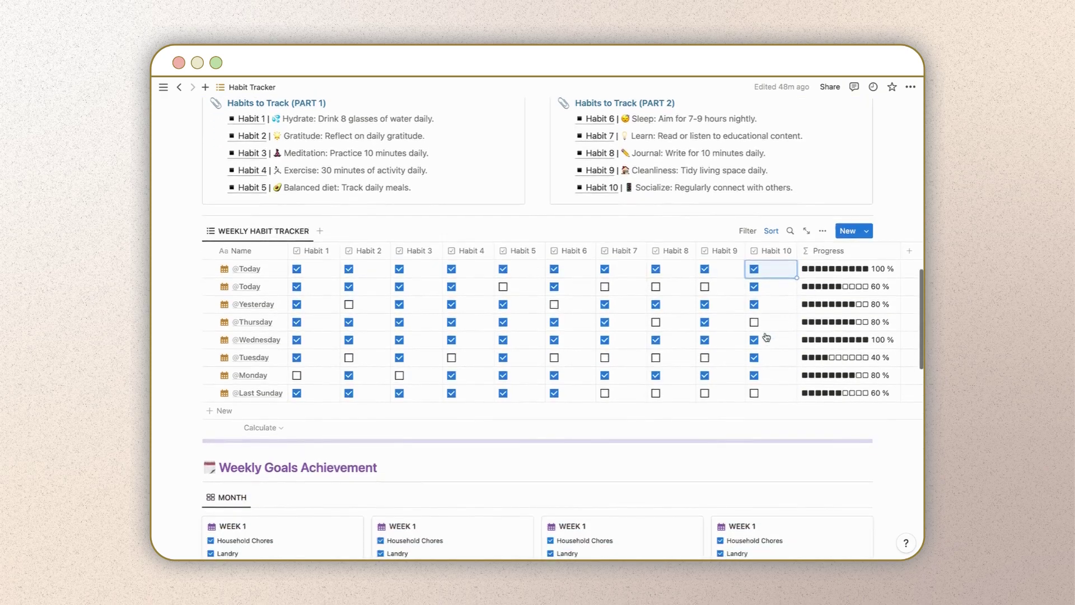
scroll(766, 338, "down", 2)
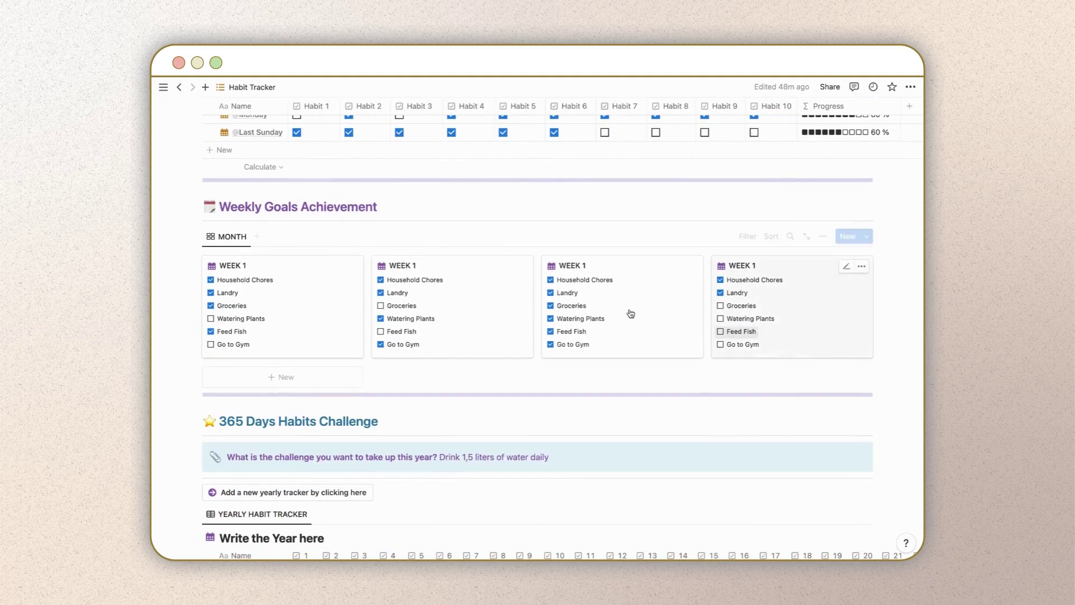
left_click(380, 305)
left_click(380, 331)
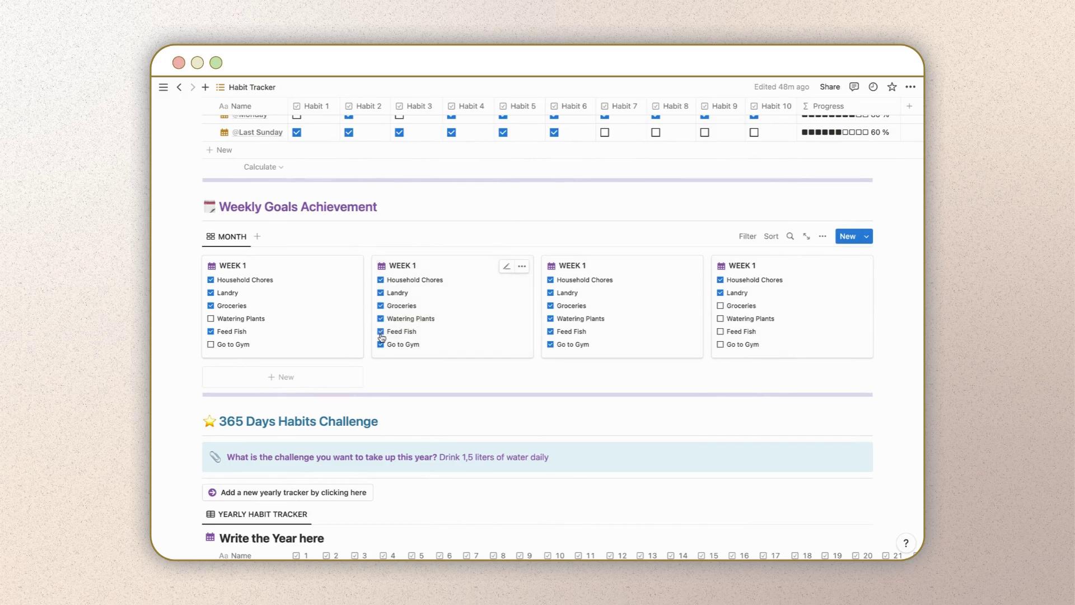
Add a checkbox property named "New goal" to the second WEEK 1 card's page and close the page
left_click(475, 299)
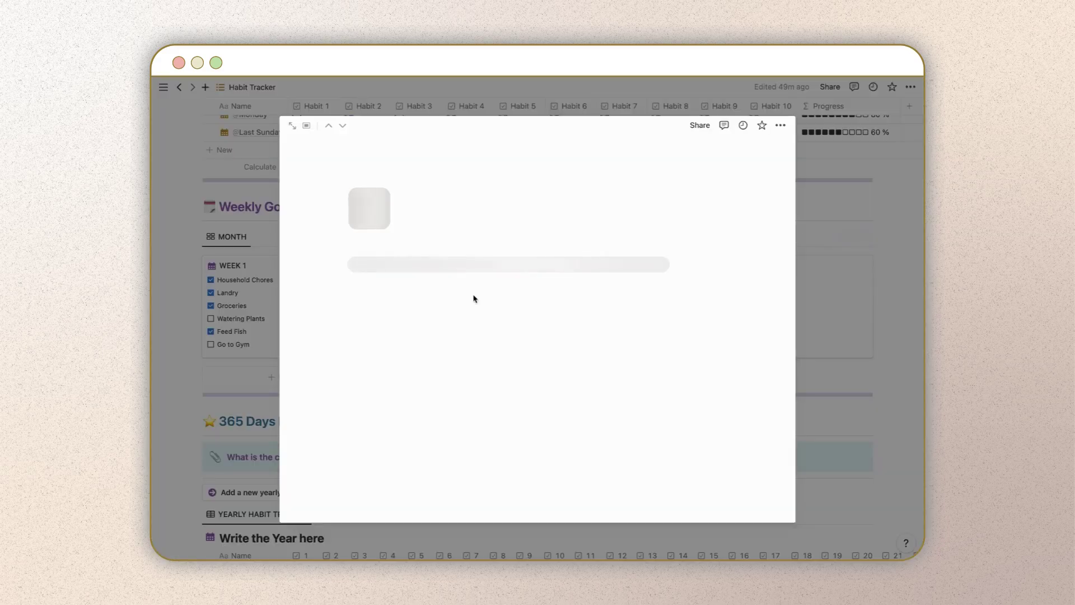
left_click(392, 420)
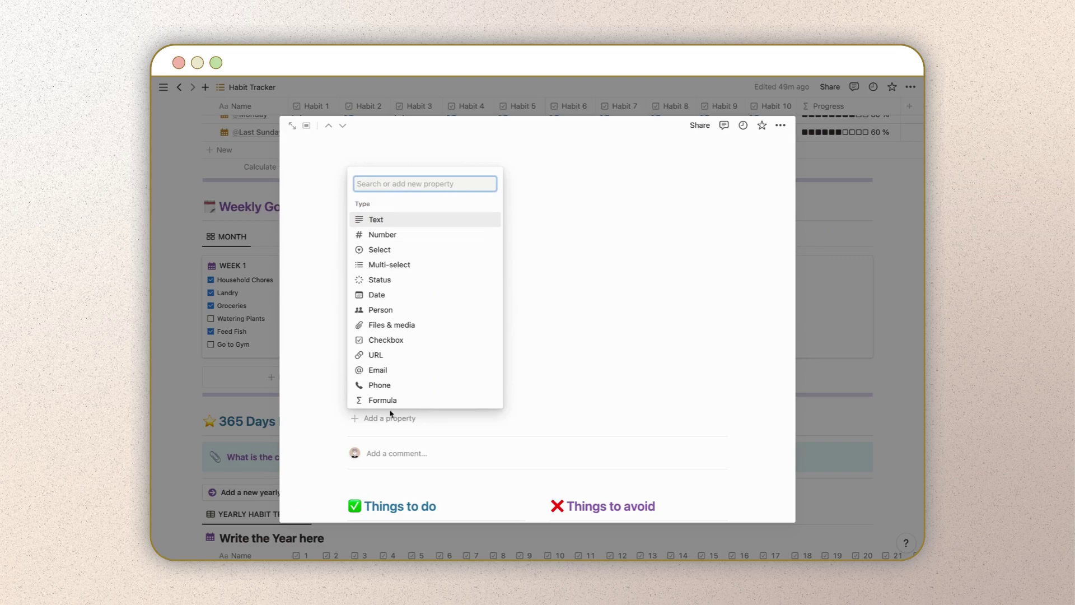
scroll(393, 398, "down", 3)
left_click(392, 277)
type("New goal")
key("Return")
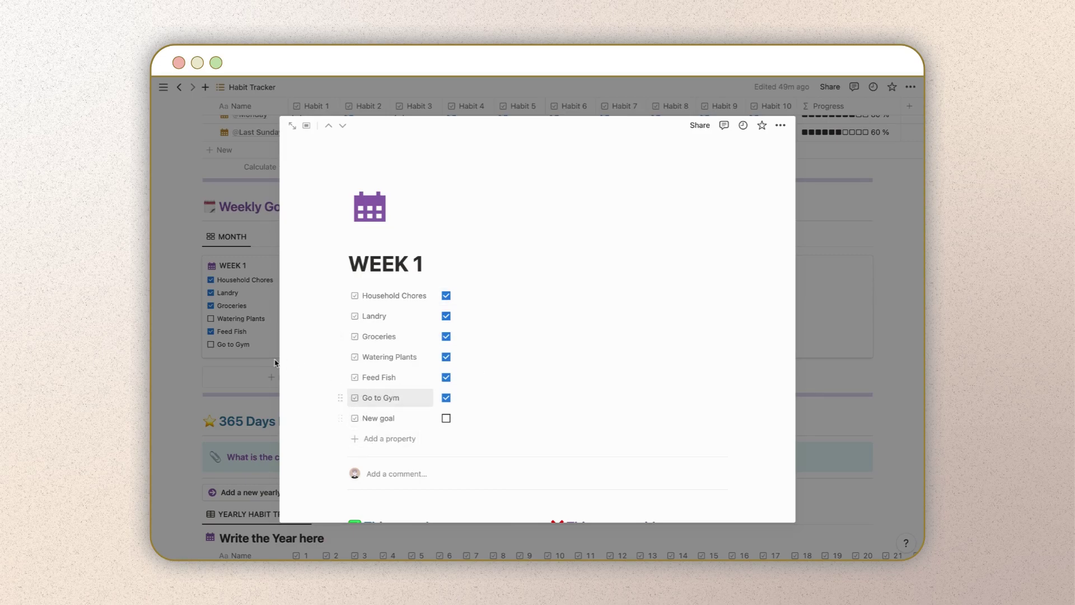
left_click(256, 363)
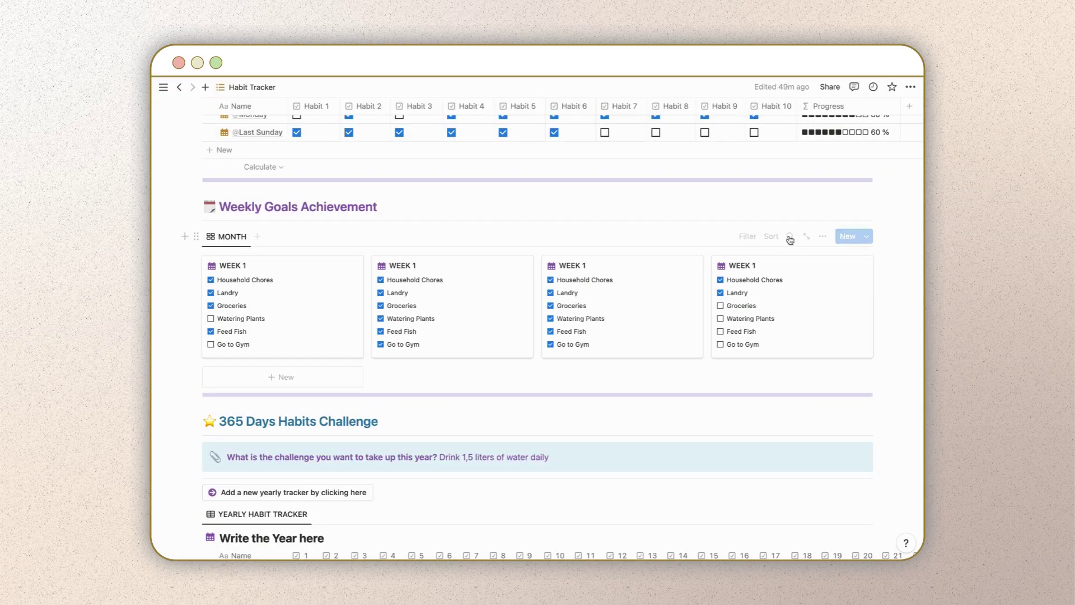
Show the New goal property in the MONTH gallery and hide Household Chores and Groceries
left_click(823, 238)
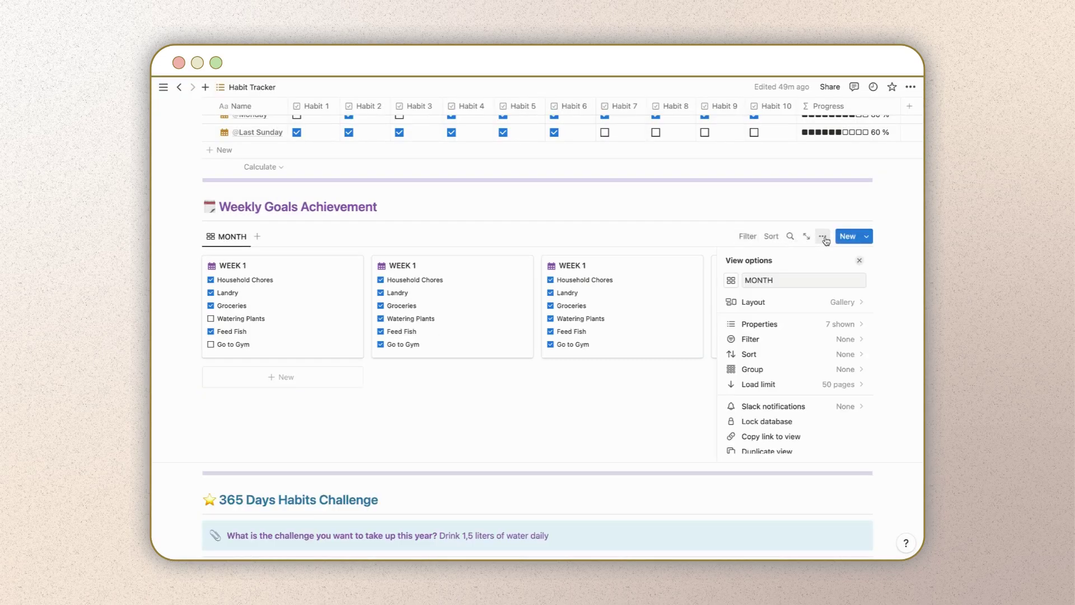
left_click(764, 324)
scroll(771, 328, "down", 2)
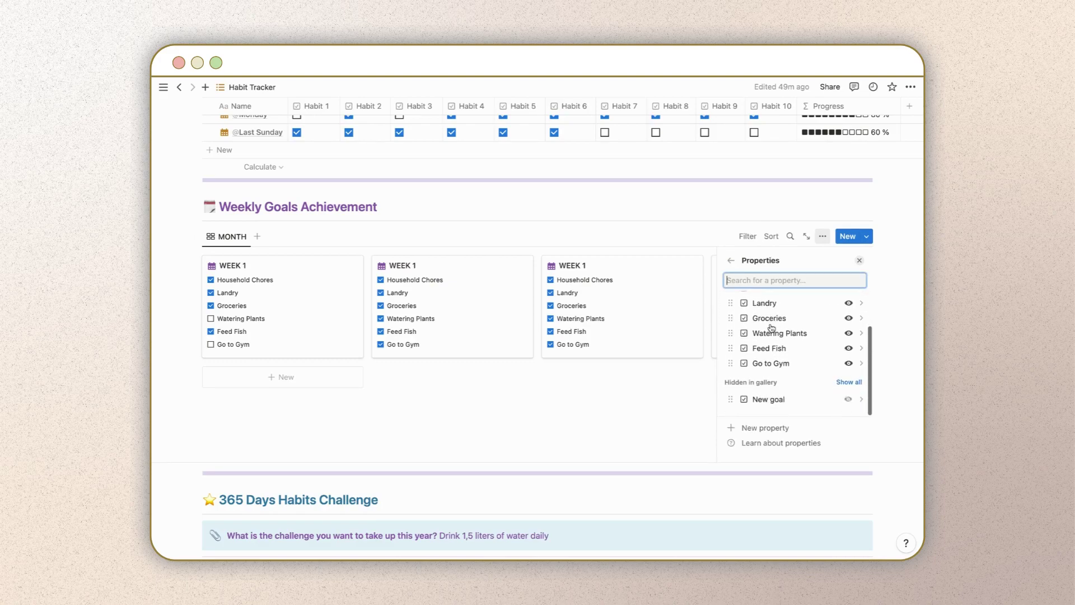
left_click(849, 399)
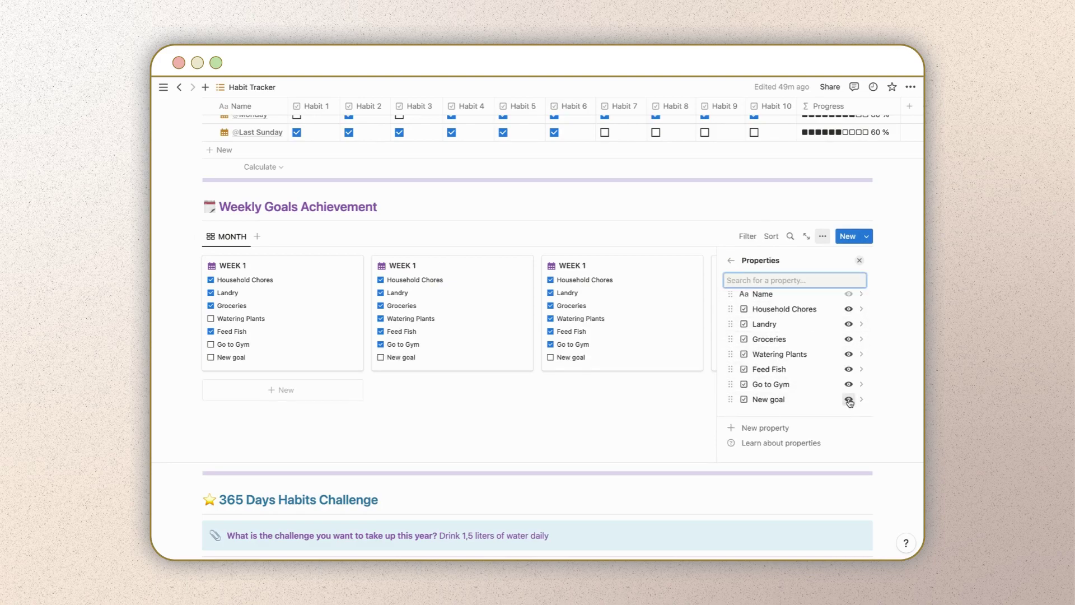
left_click(849, 309)
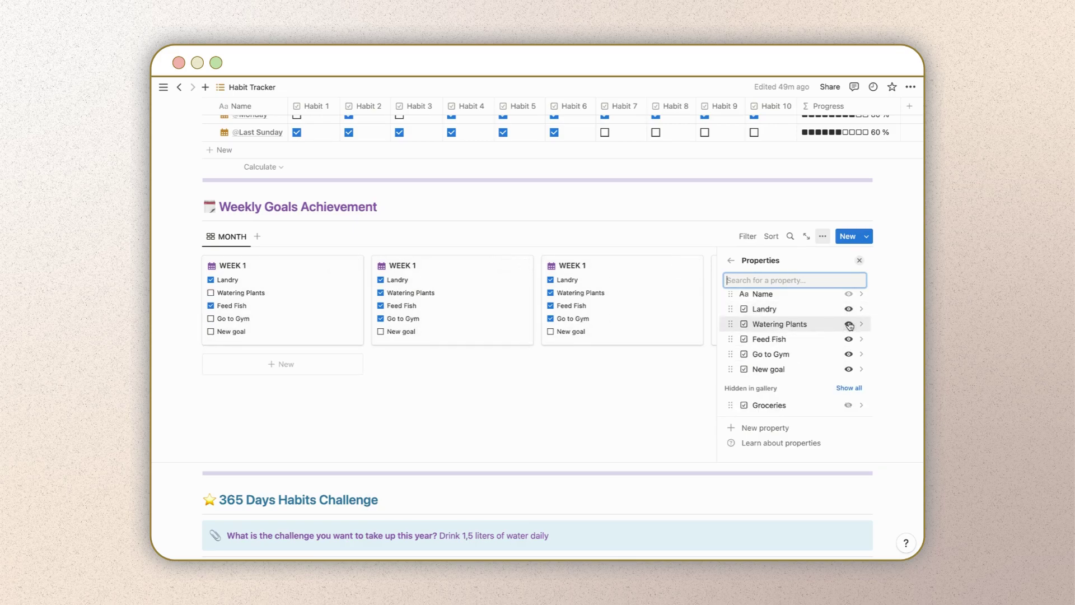
left_click(860, 260)
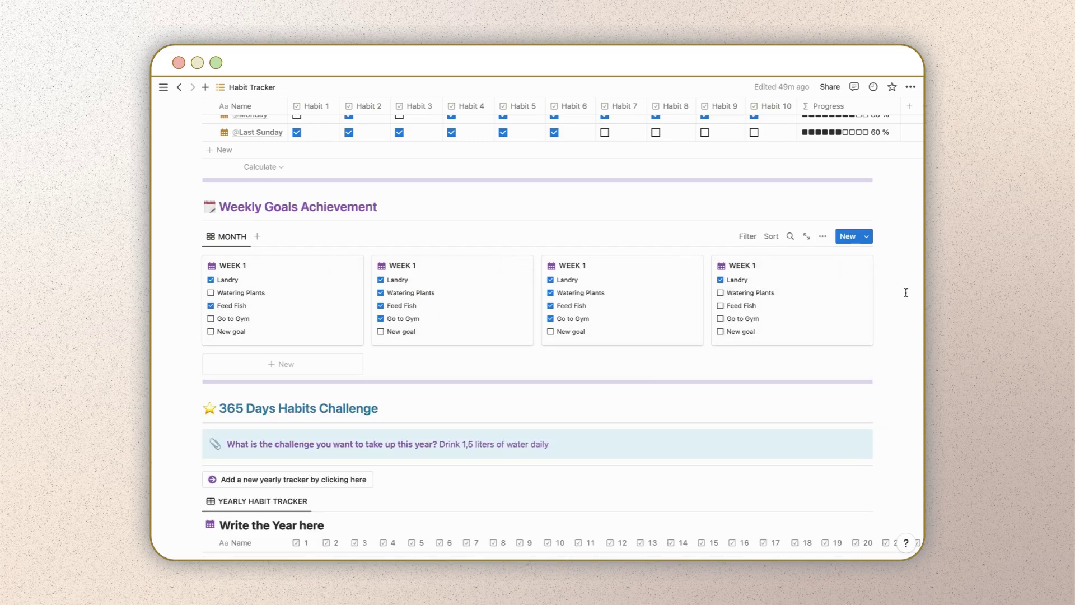
Change the 365 Days Habits Challenge text to "Drink 3 liters of water daily"
scroll(905, 292, "down", 10)
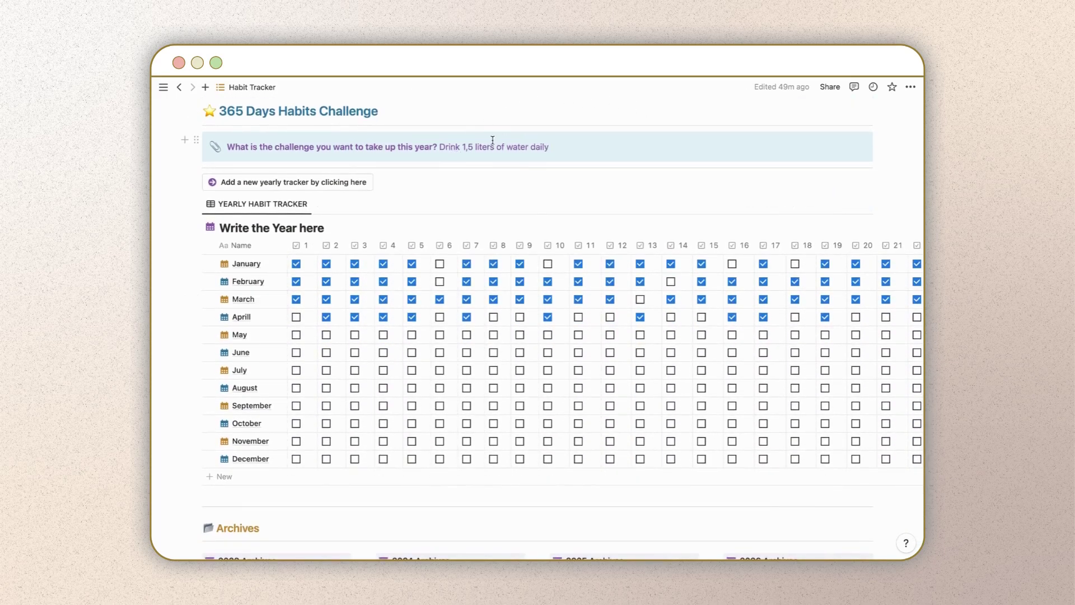
left_click(472, 147)
key("BackSpace")
key("BackSpace")
key("BackSpace")
type("3")
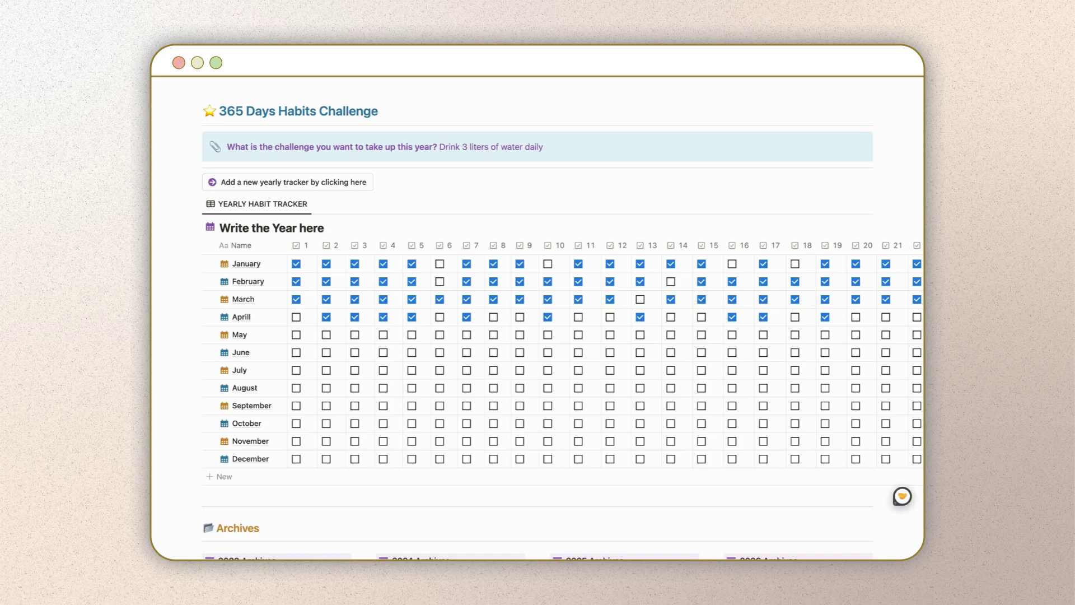
Title the yearly habit tracker "2023" and mark day 1 of April and days 1 to 7 of May as done
triple_click(285, 228)
type("2023")
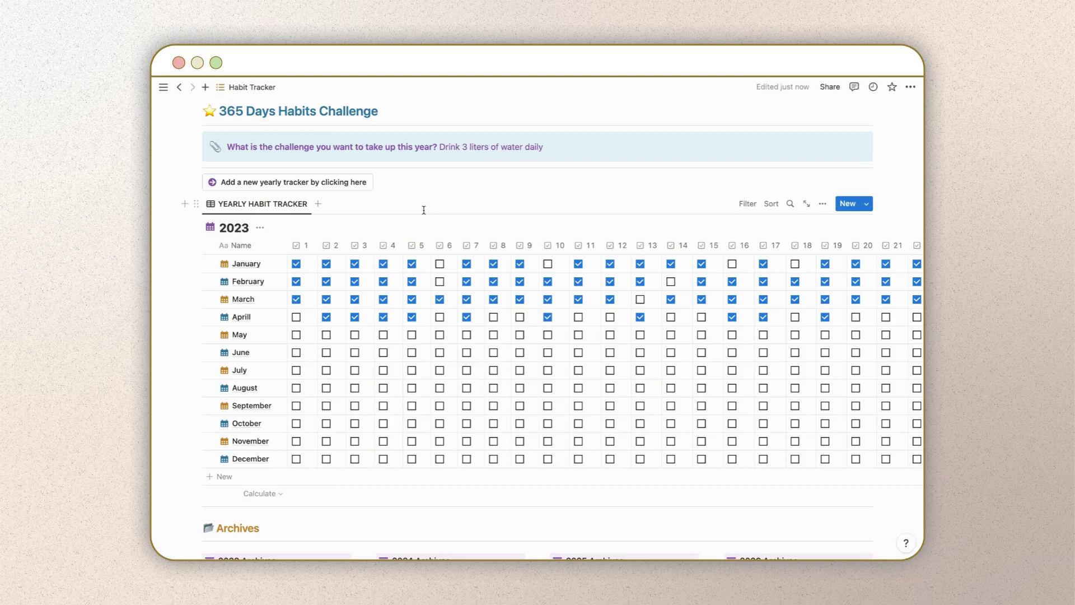
left_click(297, 317)
left_click(296, 335)
left_click(336, 336)
left_click(362, 336)
left_click(390, 336)
left_click(419, 336)
left_click(447, 336)
left_click(476, 337)
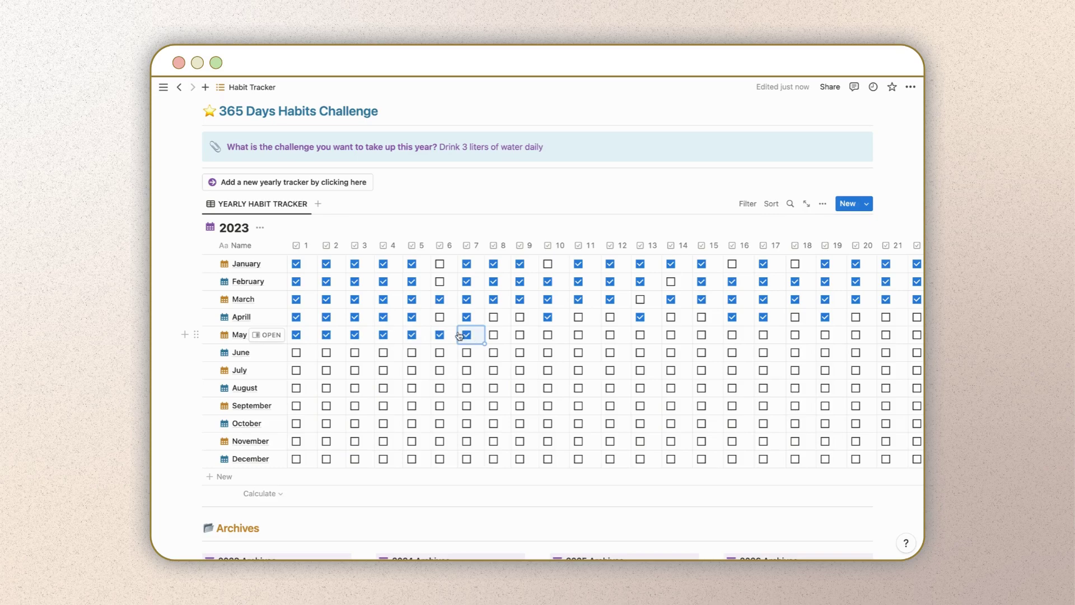
Add a new yearly tracker to the 365 Days Habits Challenge section
scroll(459, 335, "down", 2)
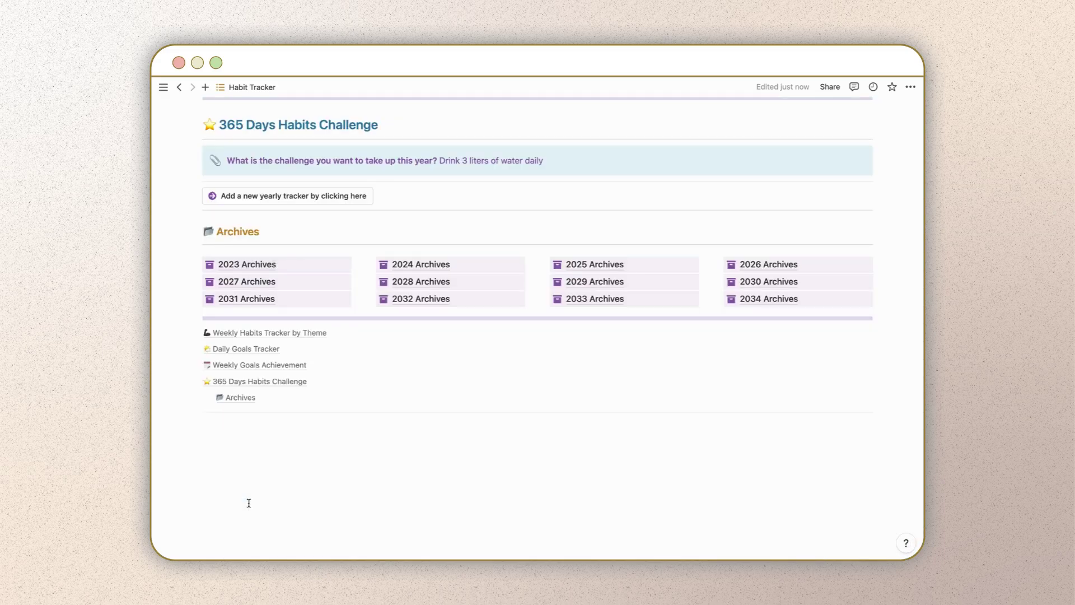
left_click(242, 195)
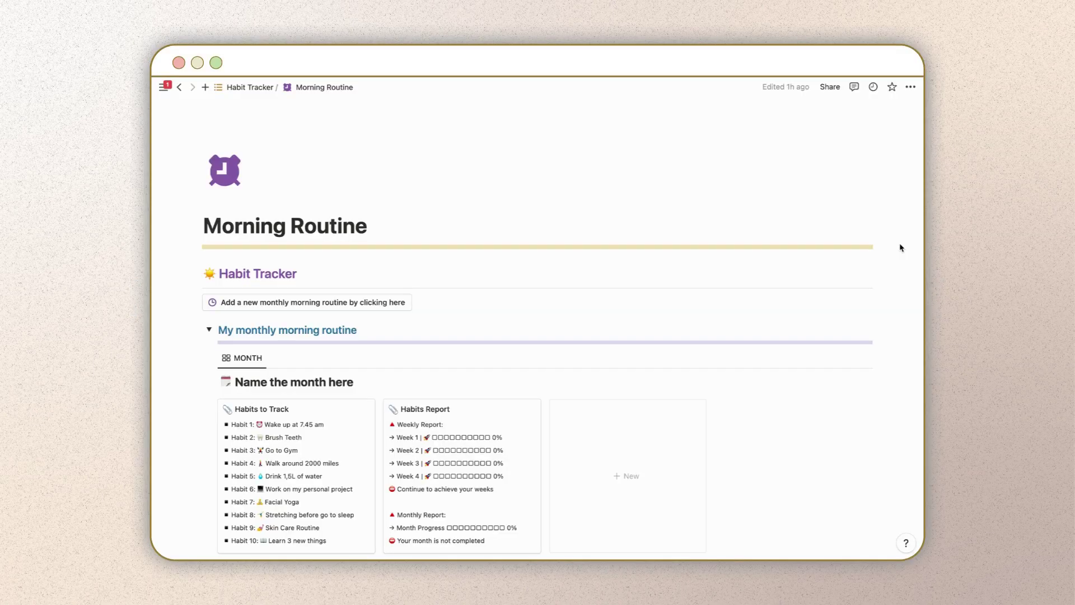
Look over the Morning Routine page with its habits list, habits report and weekly tracker tables
scroll(900, 246, "down", 10)
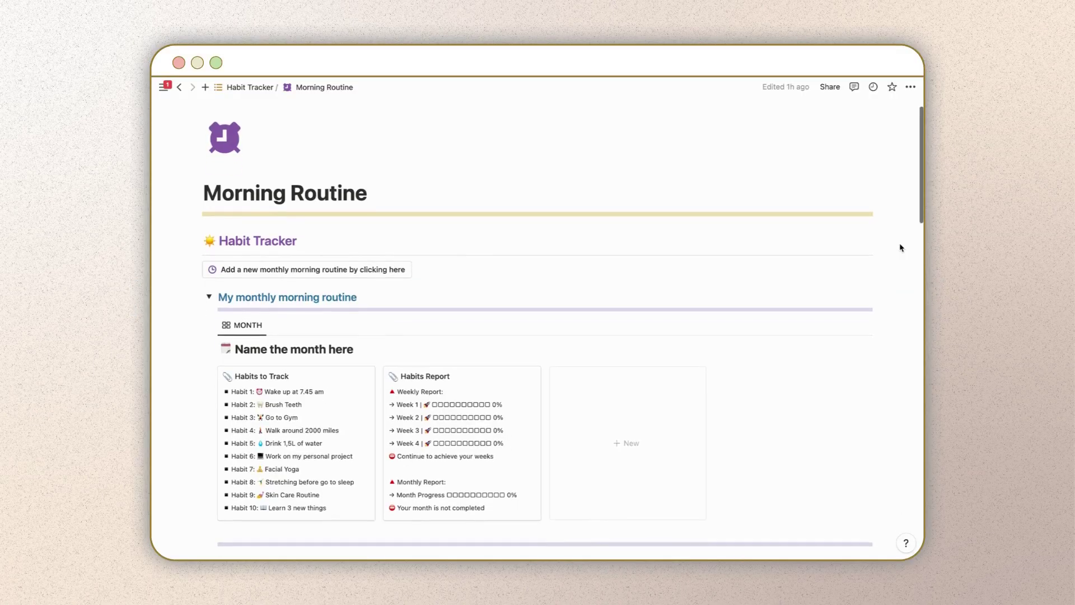
scroll(900, 247, "down", 10)
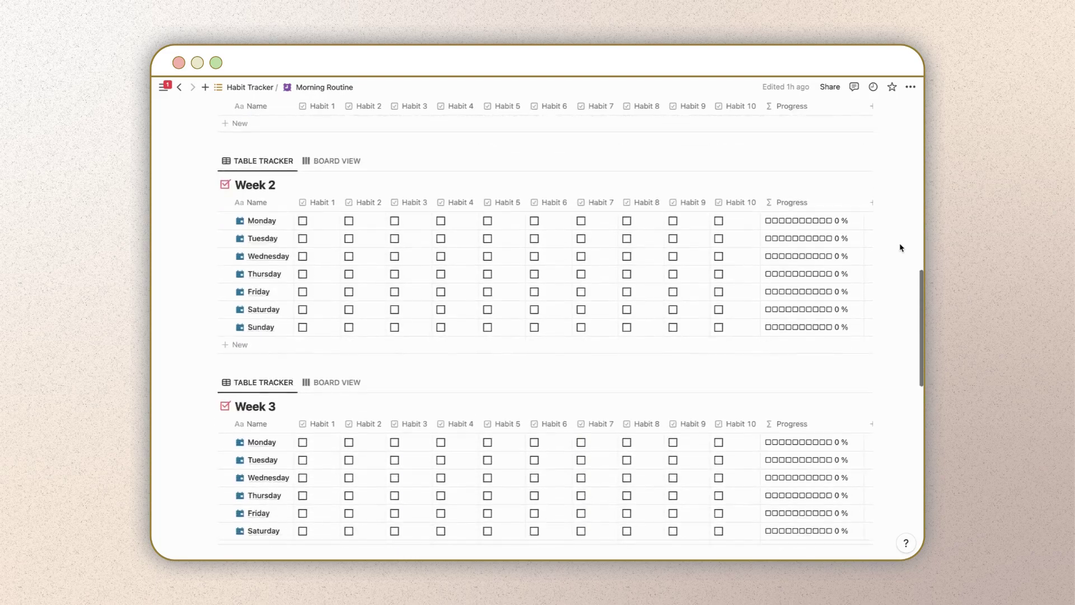
scroll(900, 247, "down", 3)
scroll(900, 247, "up", 15)
scroll(900, 247, "up", 8)
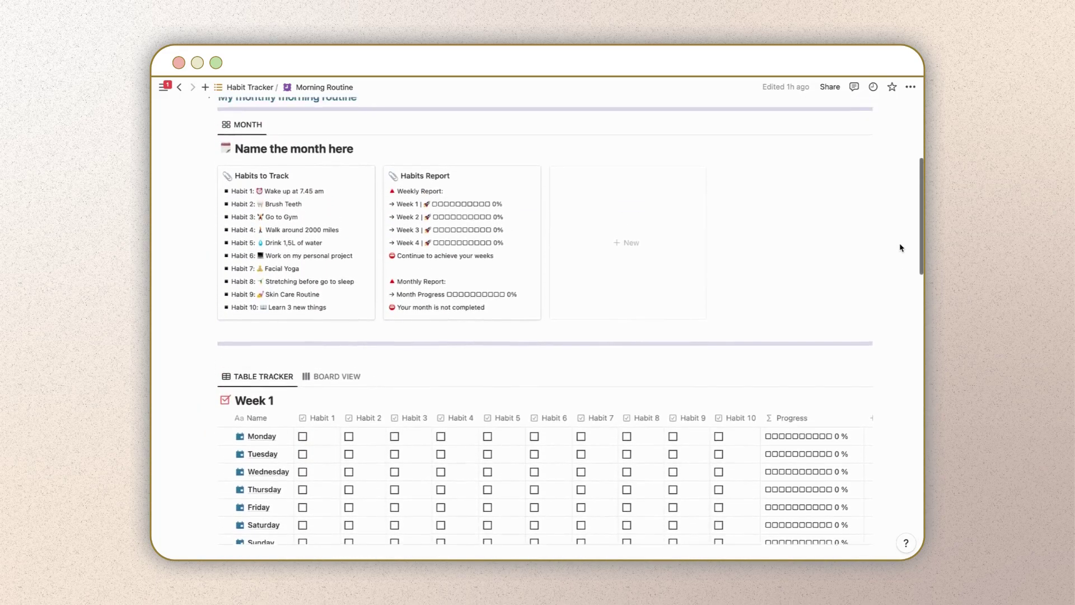
scroll(348, 451, "down", 3)
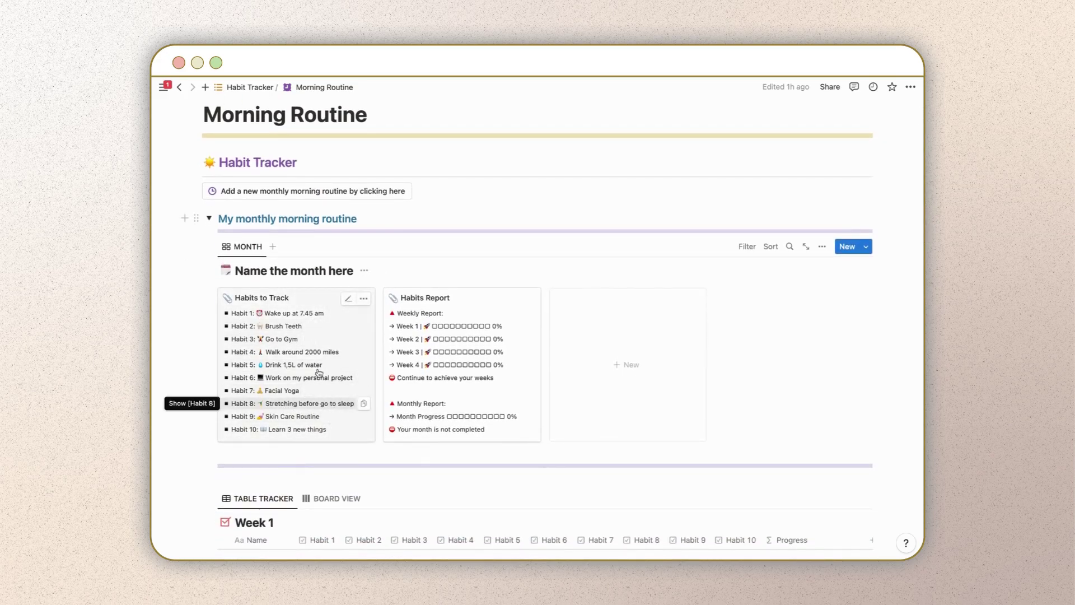
Collapse the "My monthly morning routine" toggle and delete it from the Morning Routine page
left_click(209, 218)
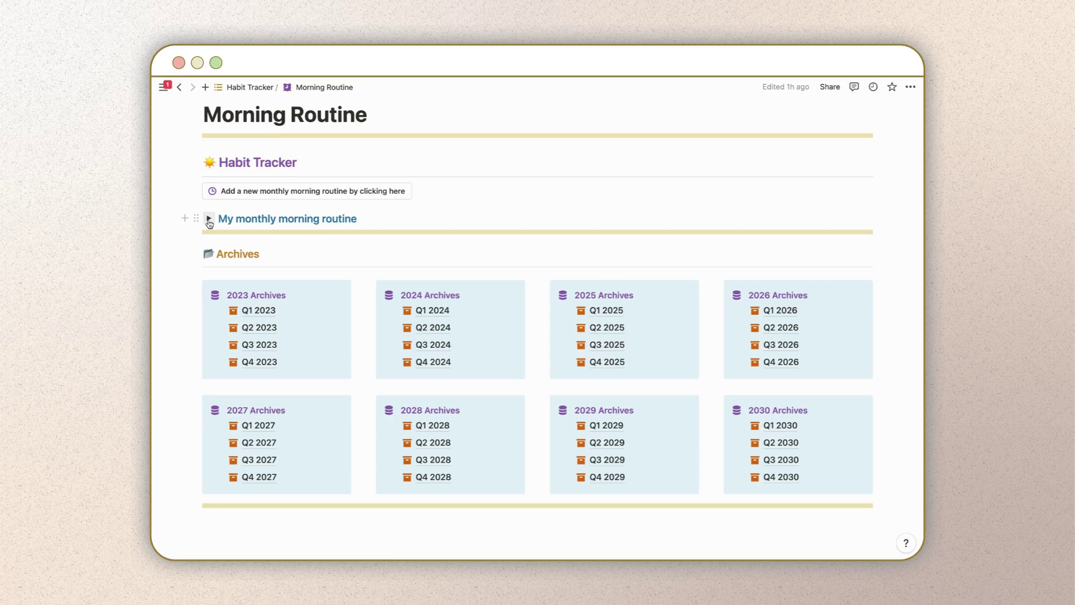
left_click(196, 218)
key("Delete")
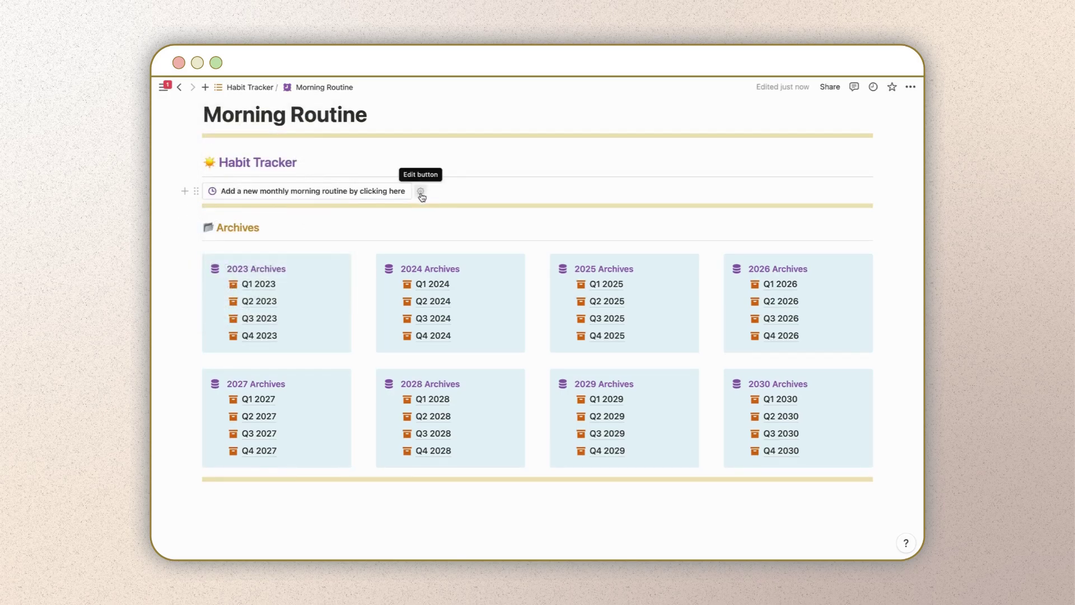
Edit the monthly morning routine button's inserted block so Habit 1 in its Habits to Track card reads "Wake up at 6.45 am"
left_click(421, 193)
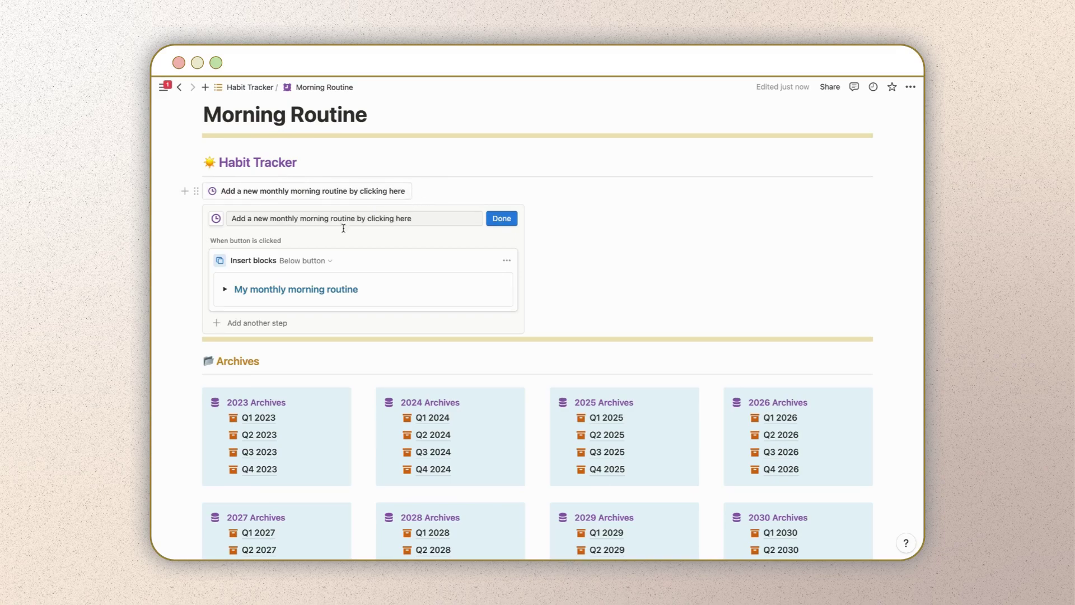
left_click(225, 290)
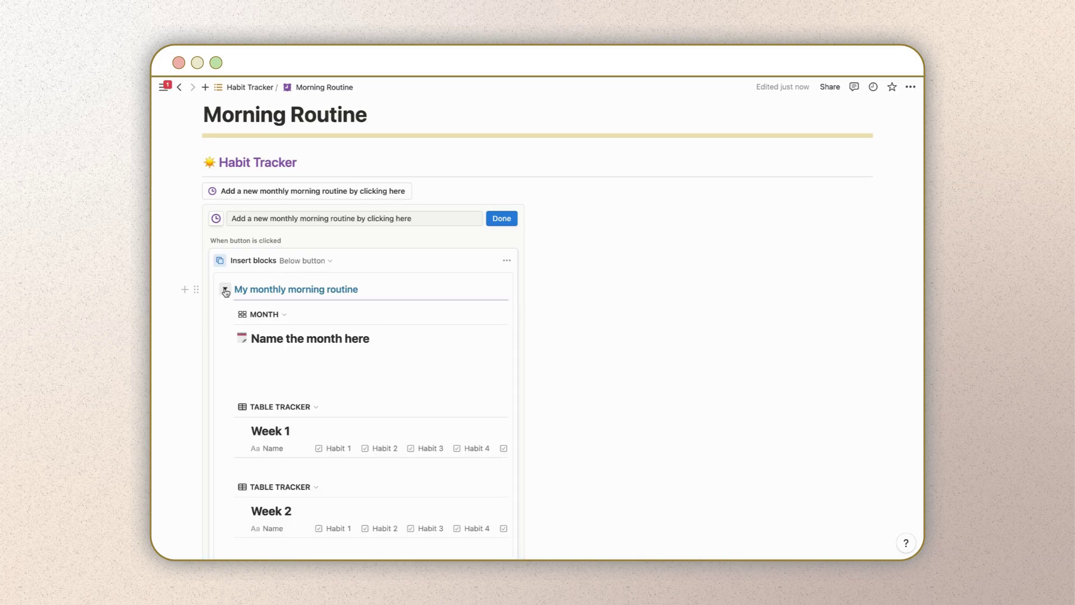
scroll(382, 394, "down", 1)
scroll(382, 394, "down", 1)
left_click(402, 373)
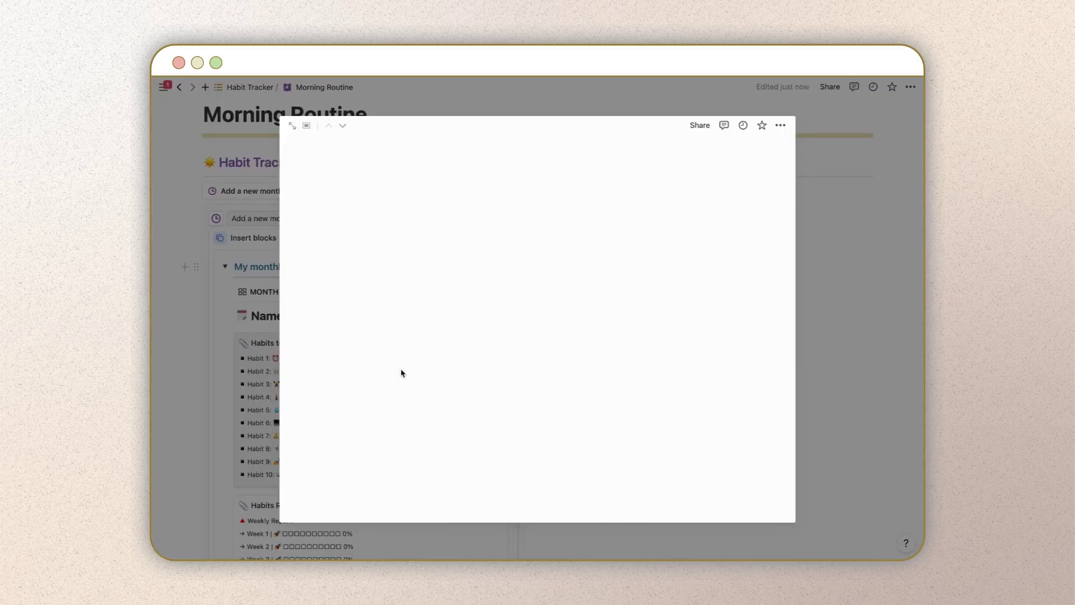
left_click(501, 296)
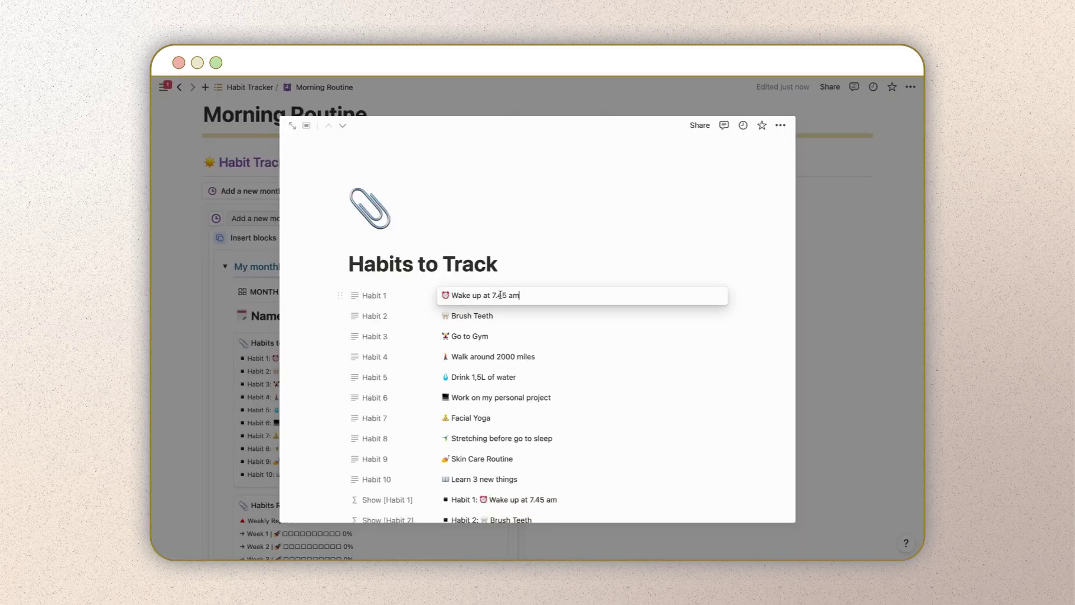
key("BackSpace")
type("6")
key("BackSpace")
type("6")
key("Return")
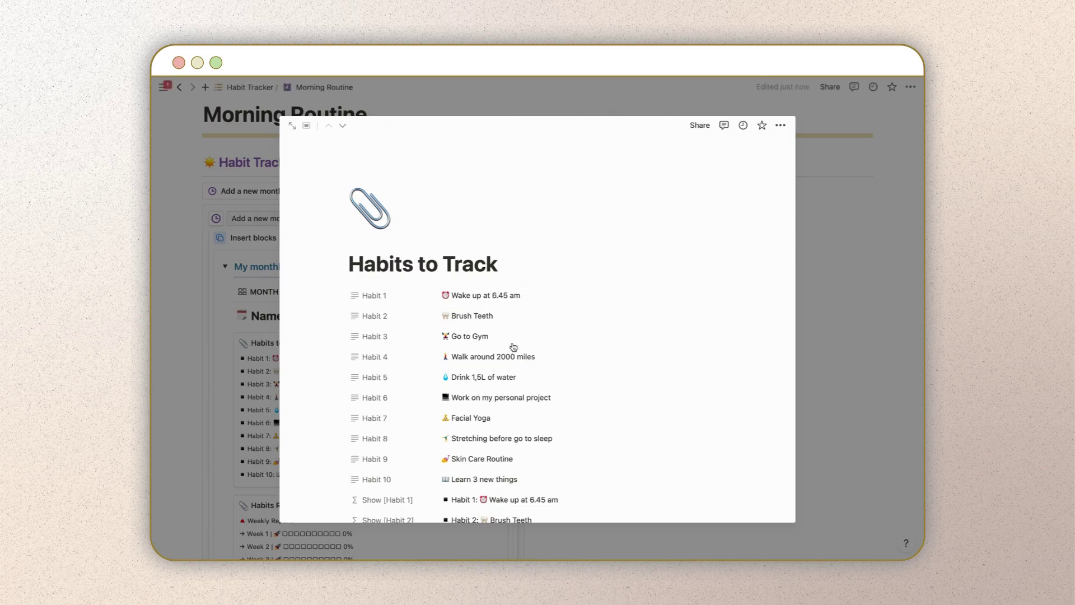
Save the monthly morning routine button's edited block and use the button to insert a new monthly morning routine
left_click(265, 262)
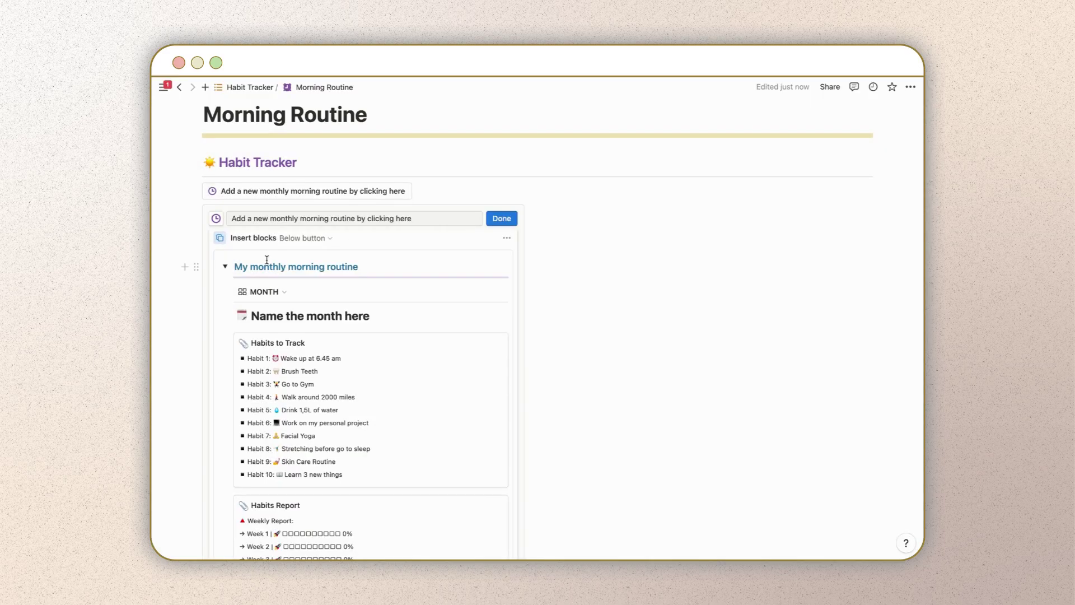
left_click(502, 218)
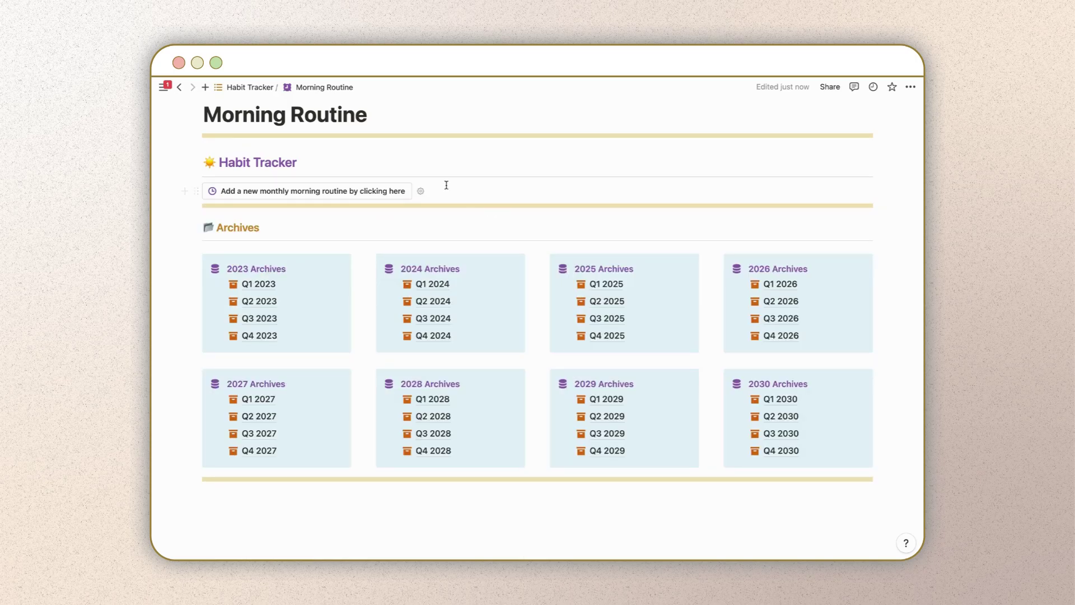
left_click(370, 196)
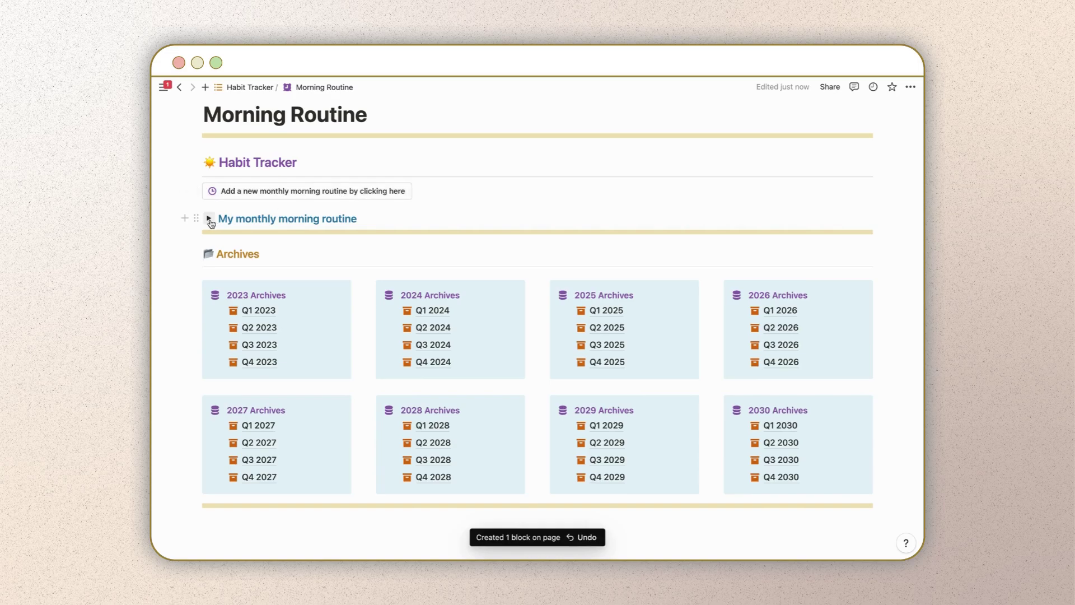
Expand the new "My monthly morning routine" toggle and rename its month heading "April"
left_click(209, 219)
scroll(282, 186, "down", 3)
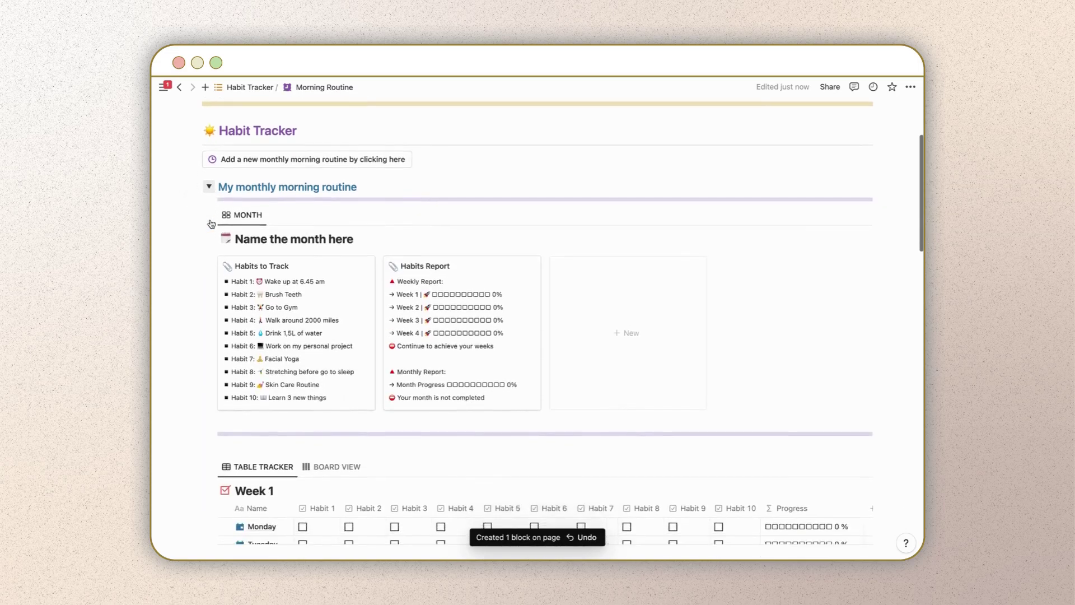
triple_click(304, 147)
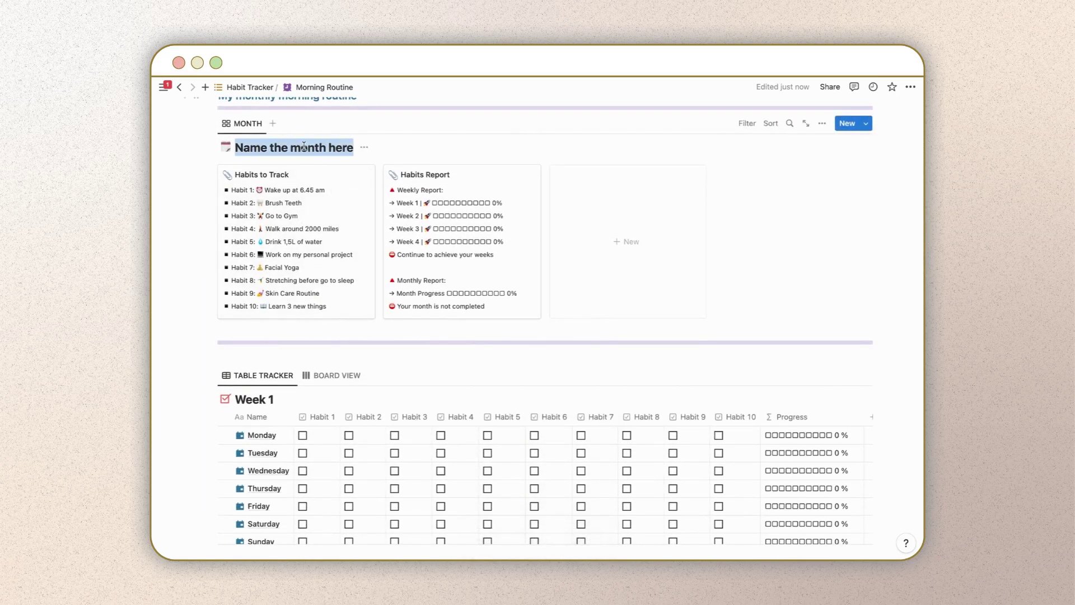
type("April")
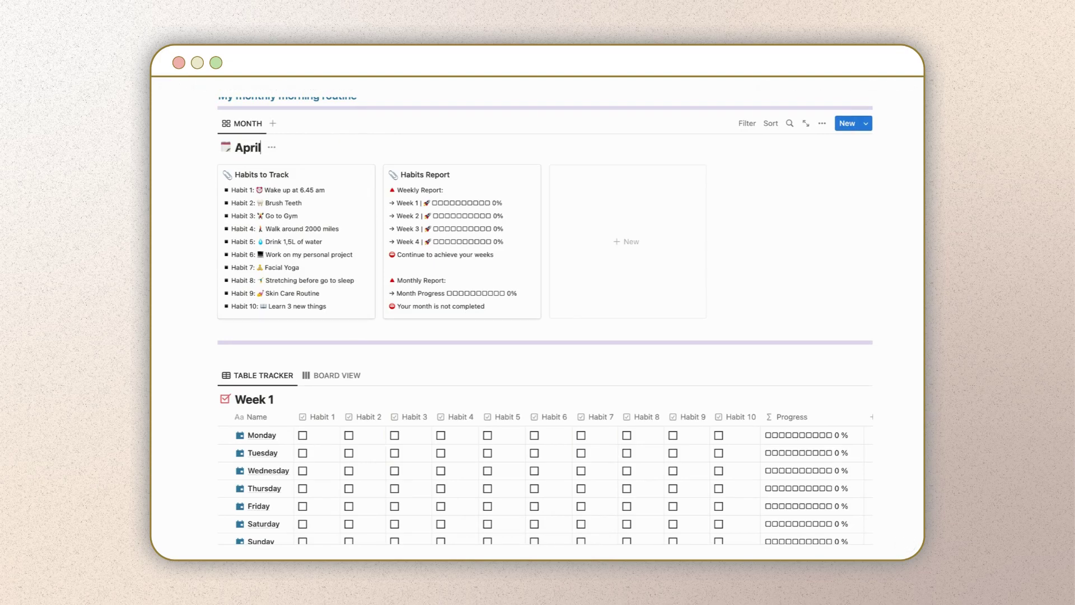
Mark all ten habits as done for Monday in April's Week 1 tracker table
scroll(281, 392, "down", 1)
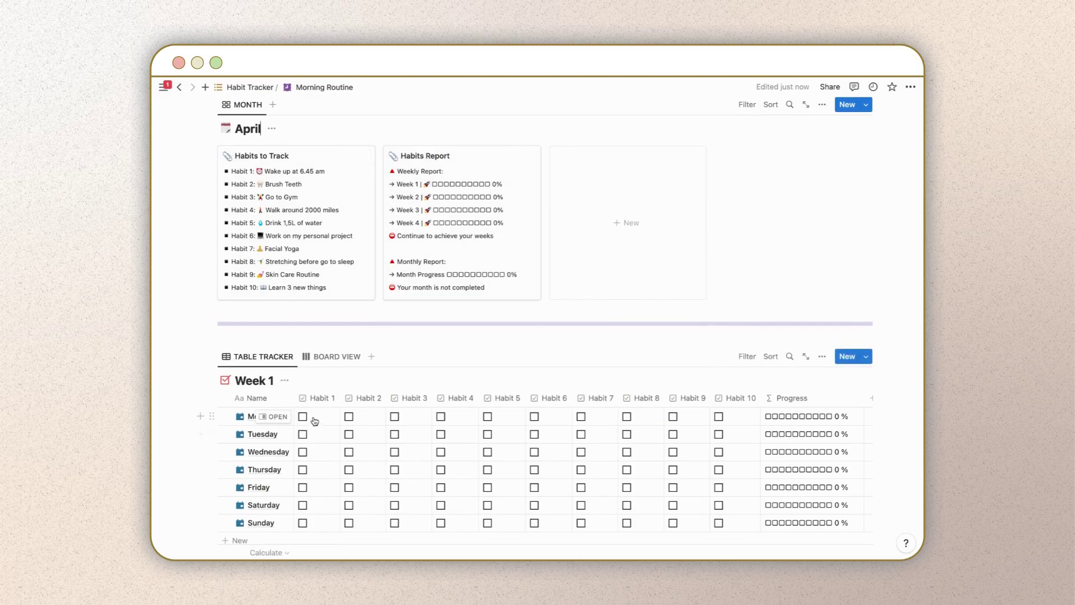
left_click(302, 416)
left_click(350, 417)
left_click(395, 417)
left_click(442, 417)
left_click(488, 417)
left_click(535, 417)
left_click(581, 418)
left_click(628, 417)
left_click(673, 417)
left_click(719, 417)
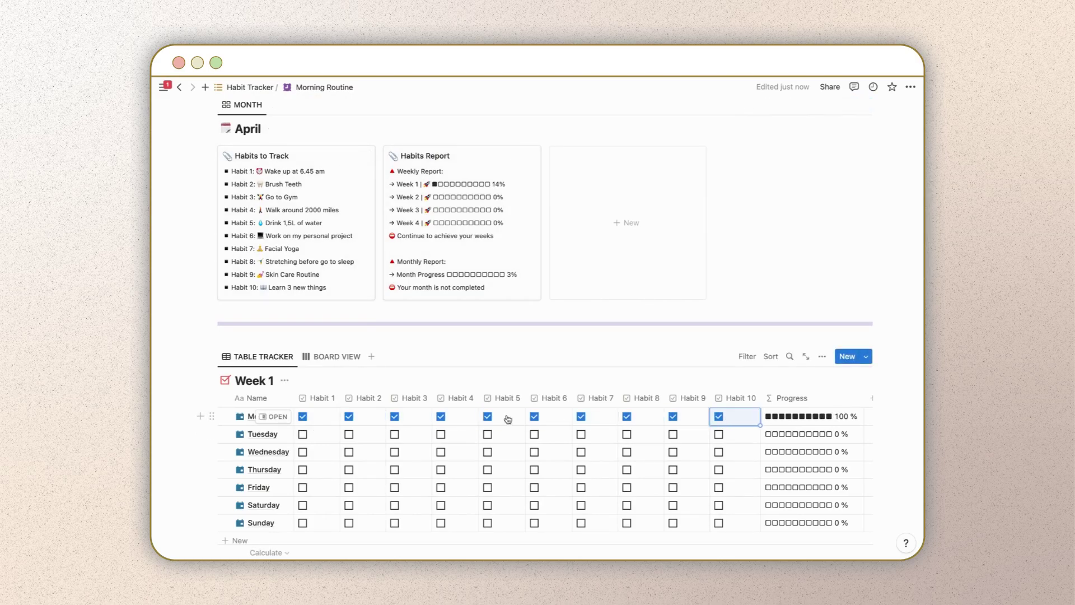
Mark Habit 1 through Habit 9 as done for Tuesday in the Week 1 tracker table
left_click(302, 435)
left_click(349, 436)
left_click(395, 435)
left_click(442, 435)
left_click(487, 435)
left_click(535, 434)
left_click(581, 434)
left_click(628, 435)
left_click(673, 434)
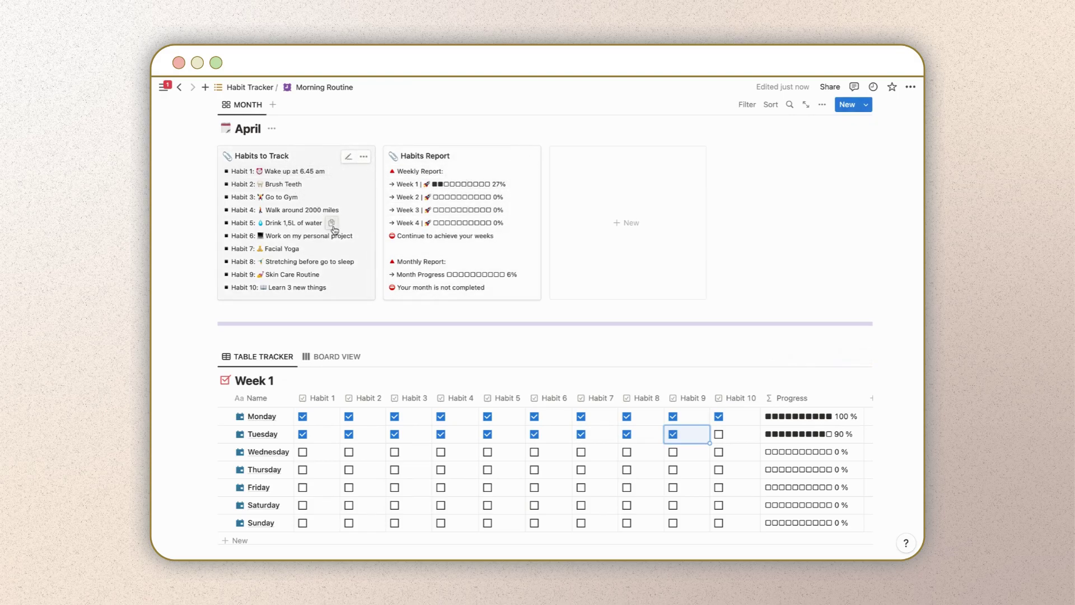
Collapse the April "My monthly morning routine" toggle and move it into the Q2 2023 archive page
scroll(333, 229, "up", 2)
scroll(335, 231, "up", 1)
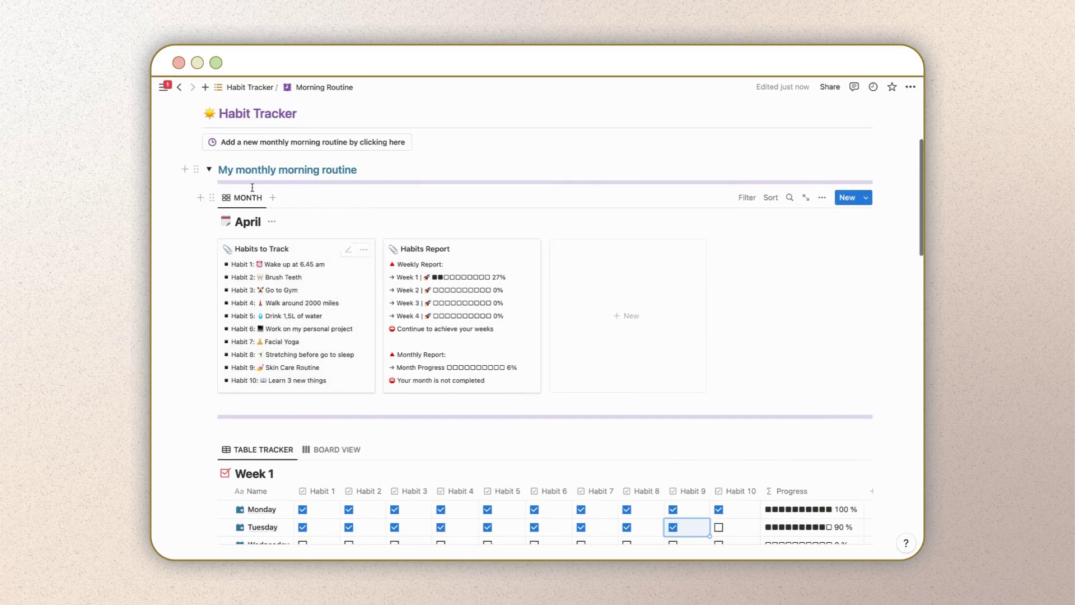
left_click(208, 170)
left_click_drag(195, 168, 252, 282)
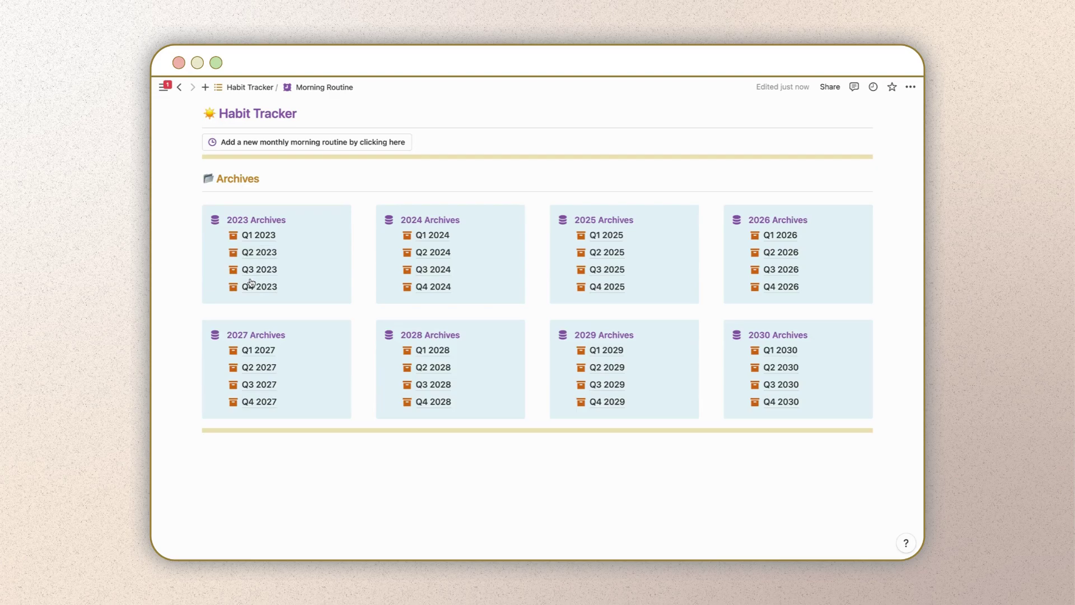
Insert another monthly morning routine with the button and expand its toggle
scroll(251, 282, "up", 2)
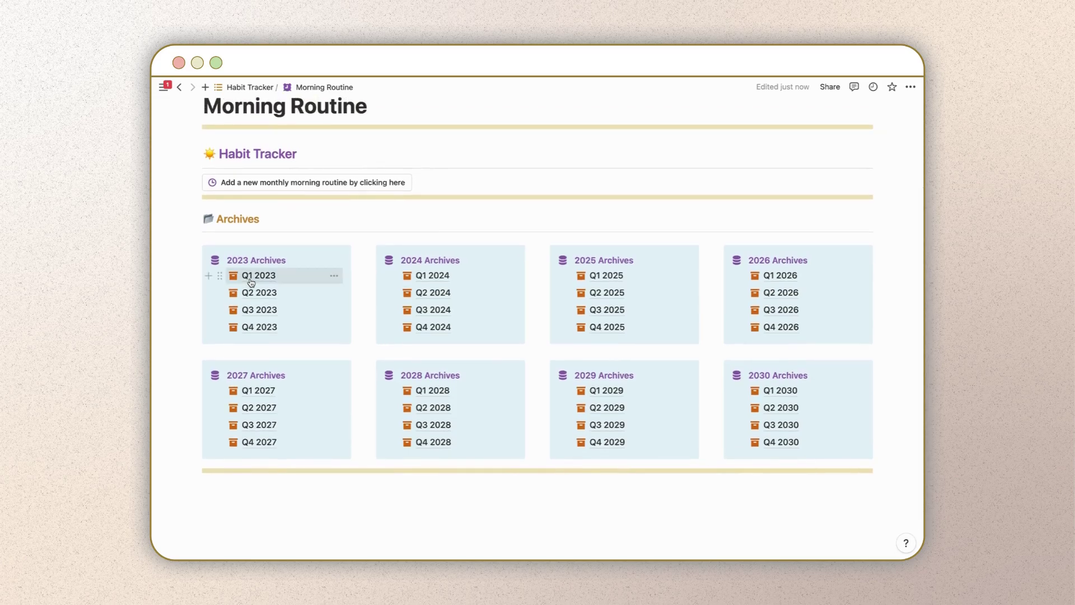
left_click(251, 182)
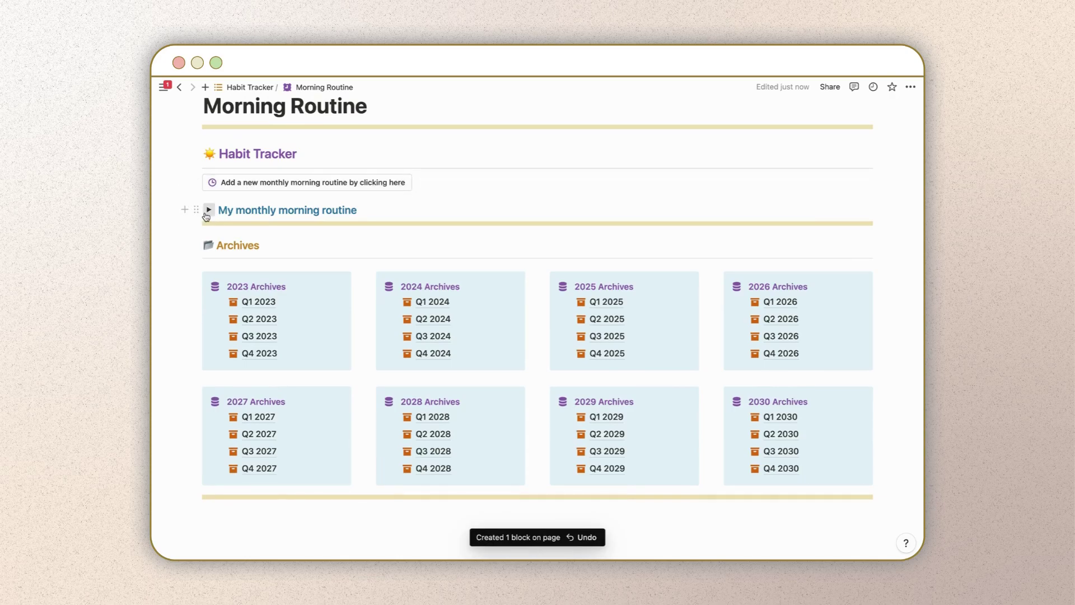
left_click(207, 212)
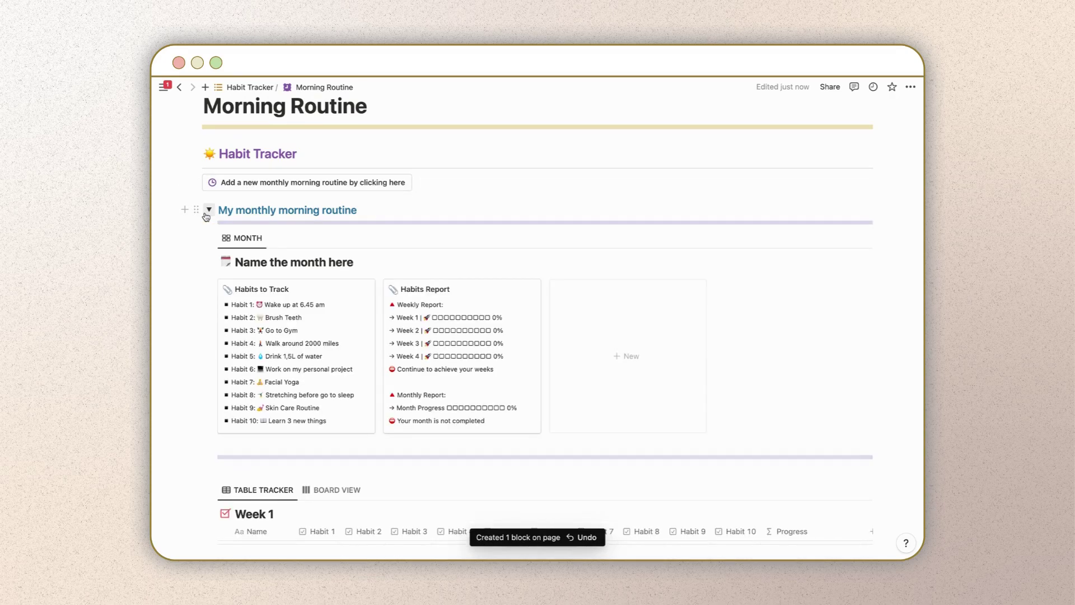
Replace the new routine's "Name the month here" heading with a month name starting with "Ma"
scroll(373, 369, "down", 5)
scroll(373, 369, "up", 5)
triple_click(294, 250)
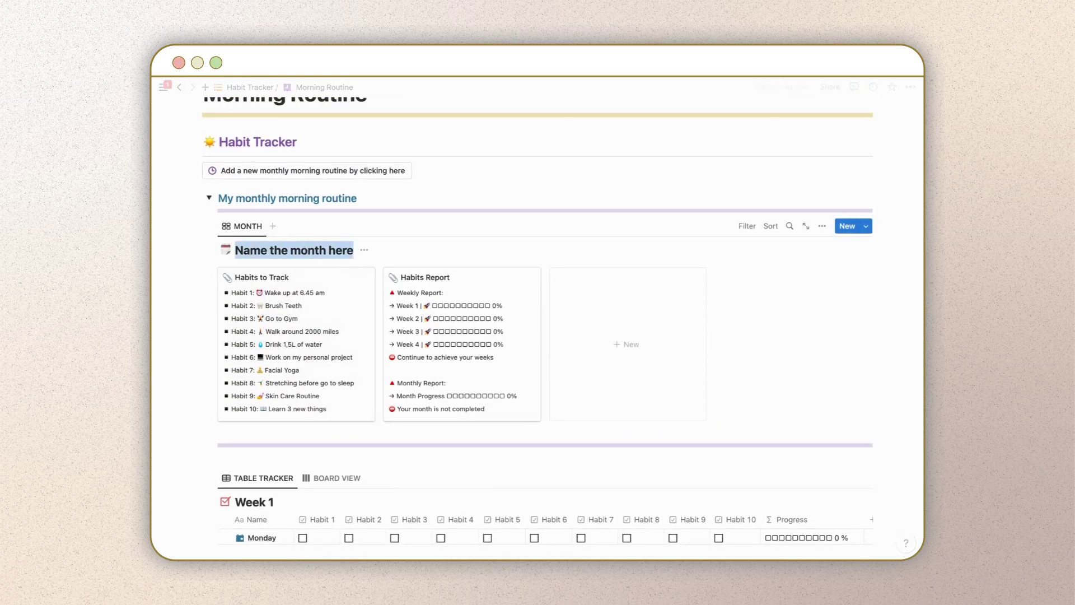
type("Ma")
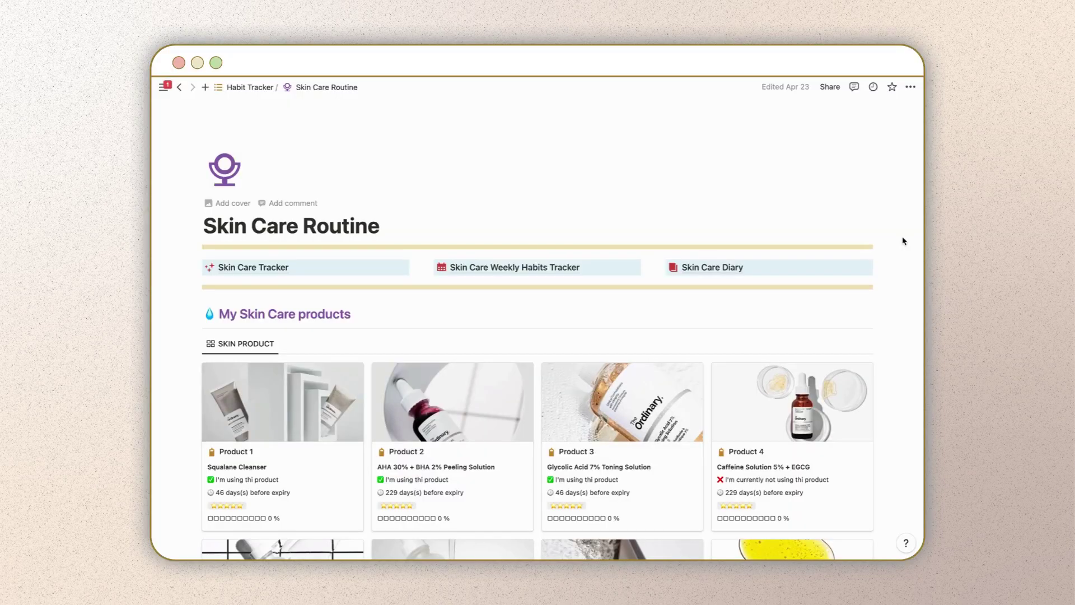
Look over the Skin Care Routine page with its product gallery, weekly routine tracker and Skin Care Tracker board
scroll(902, 240, "down", 10)
scroll(903, 241, "down", 5)
scroll(903, 240, "up", 3)
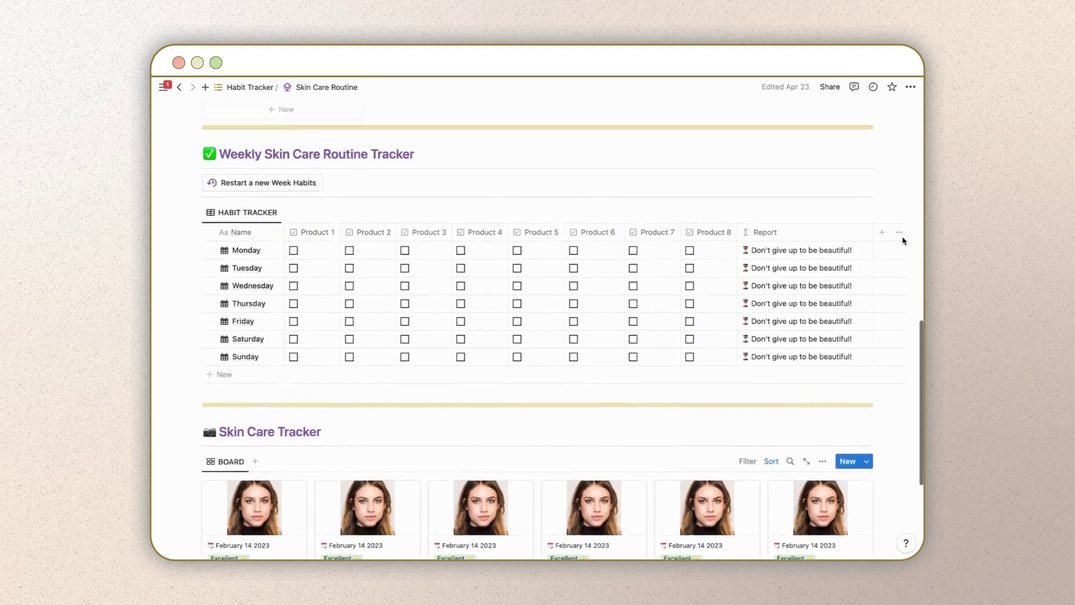
scroll(902, 241, "up", 11)
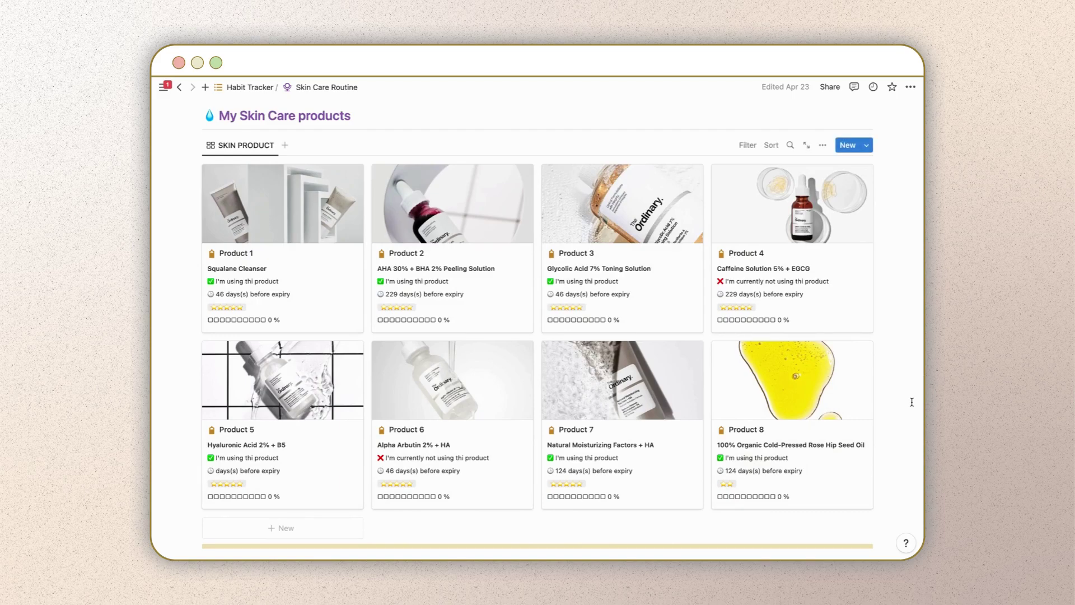
scroll(913, 399, "down", 1)
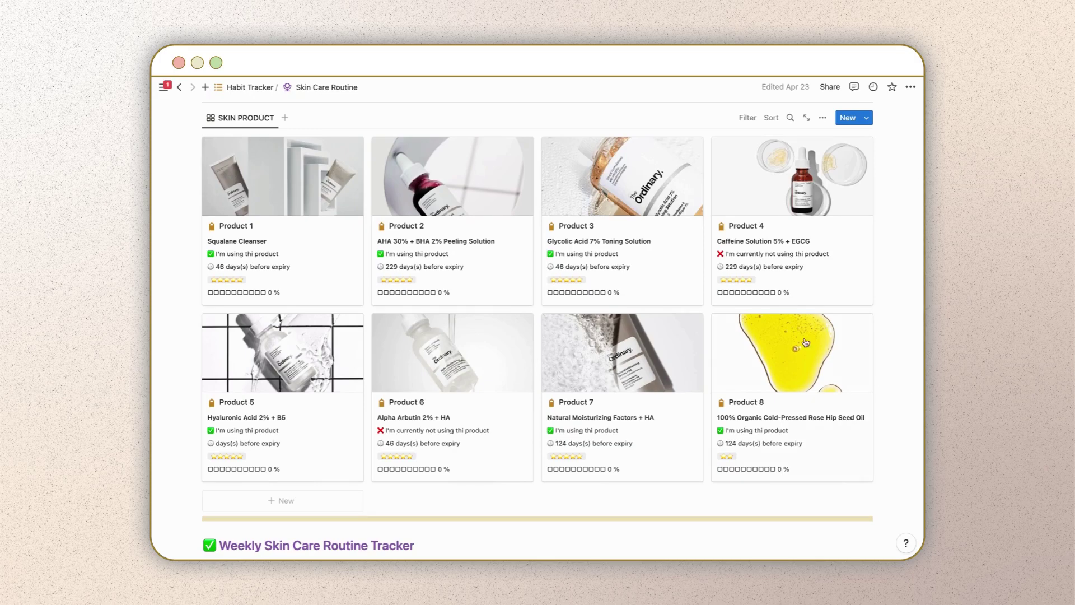
Change Product 3's Product Name to "Glycolic Acid 7% Toning Solution name" and close its page
left_click(671, 268)
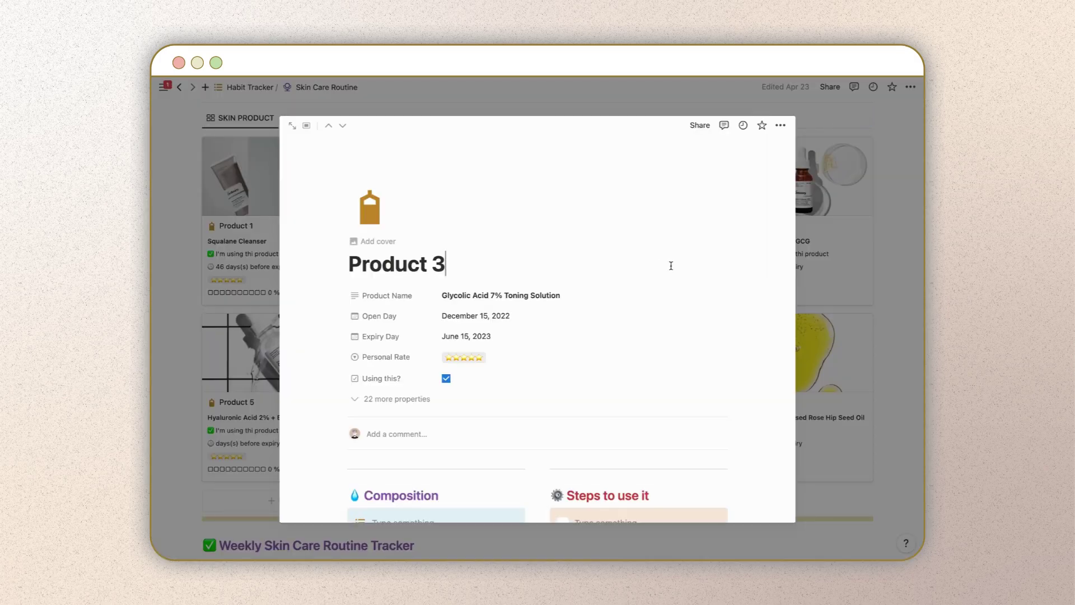
left_click(548, 296)
type("name")
key("Return")
left_click(494, 323)
left_click(631, 355)
scroll(610, 357, "down", 3)
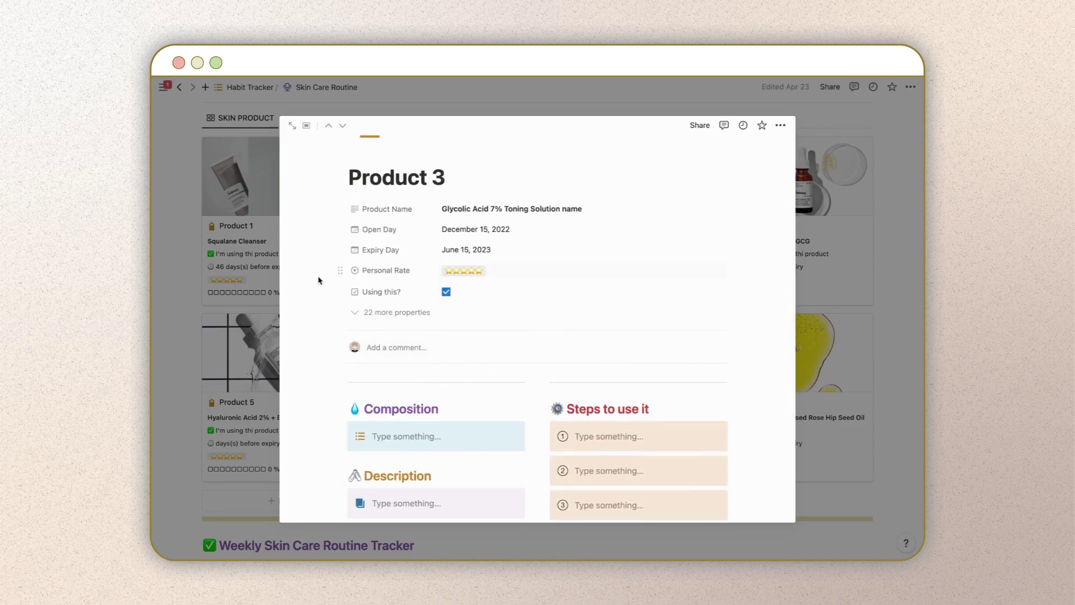
left_click(241, 285)
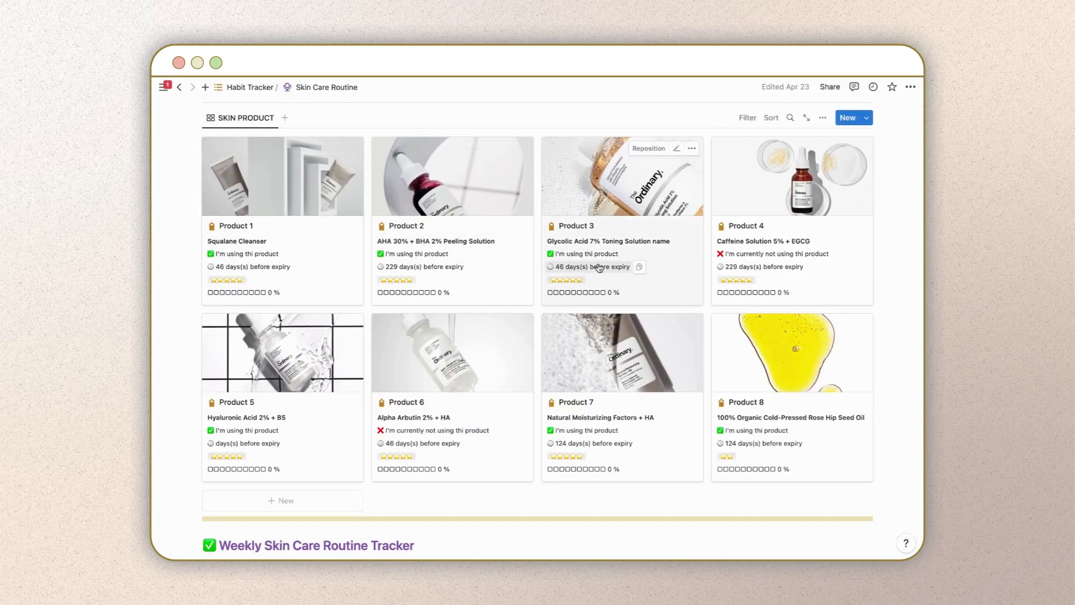
Set Product 3's Personal Rate to three stars and mark it as not currently used
left_click(680, 273)
left_click(482, 354)
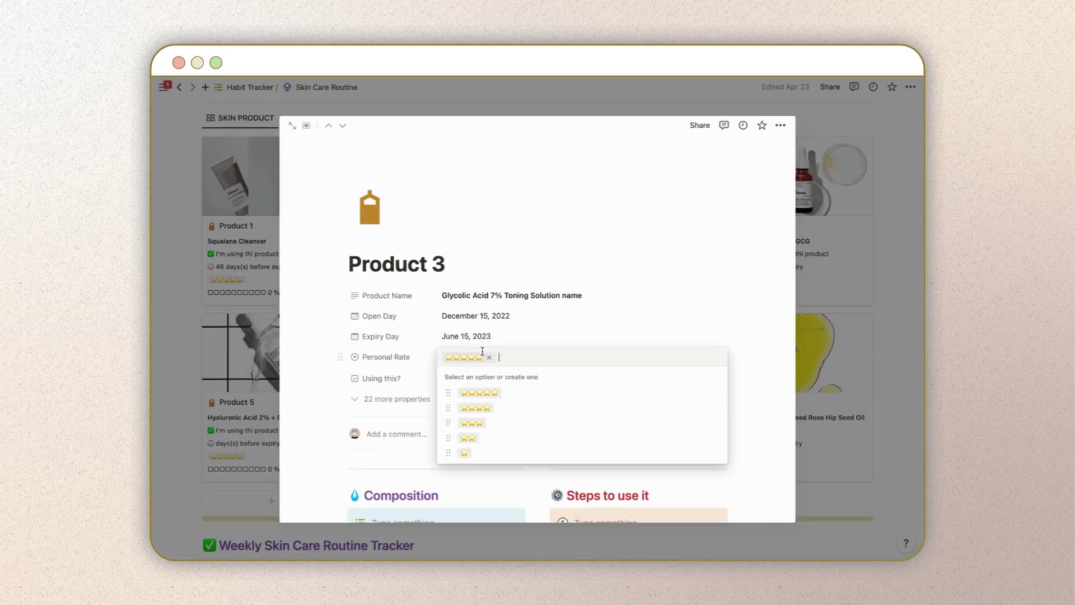
left_click(480, 424)
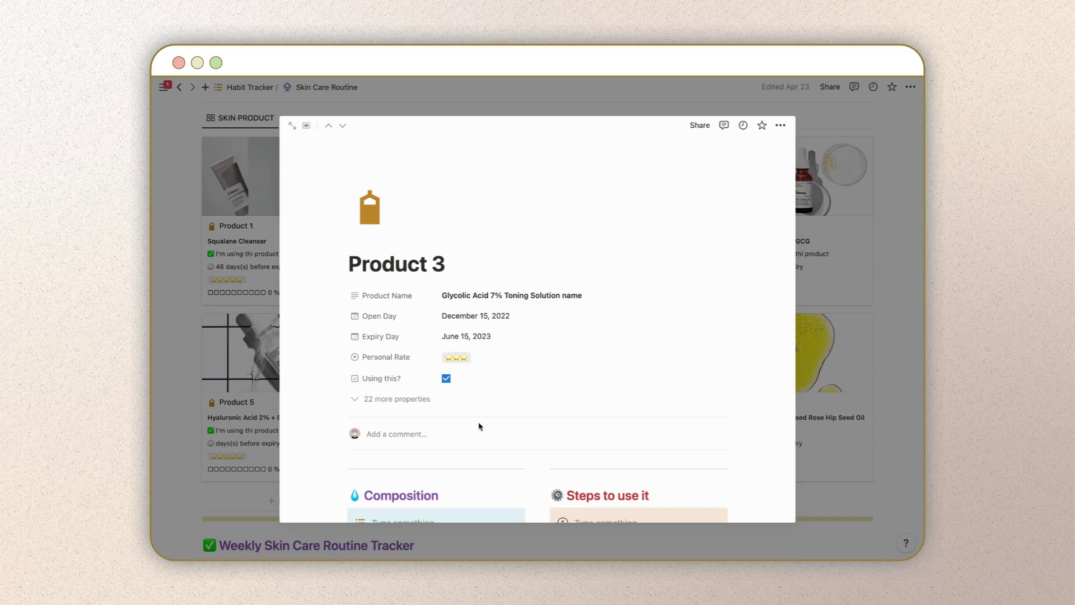
left_click(447, 379)
left_click(244, 356)
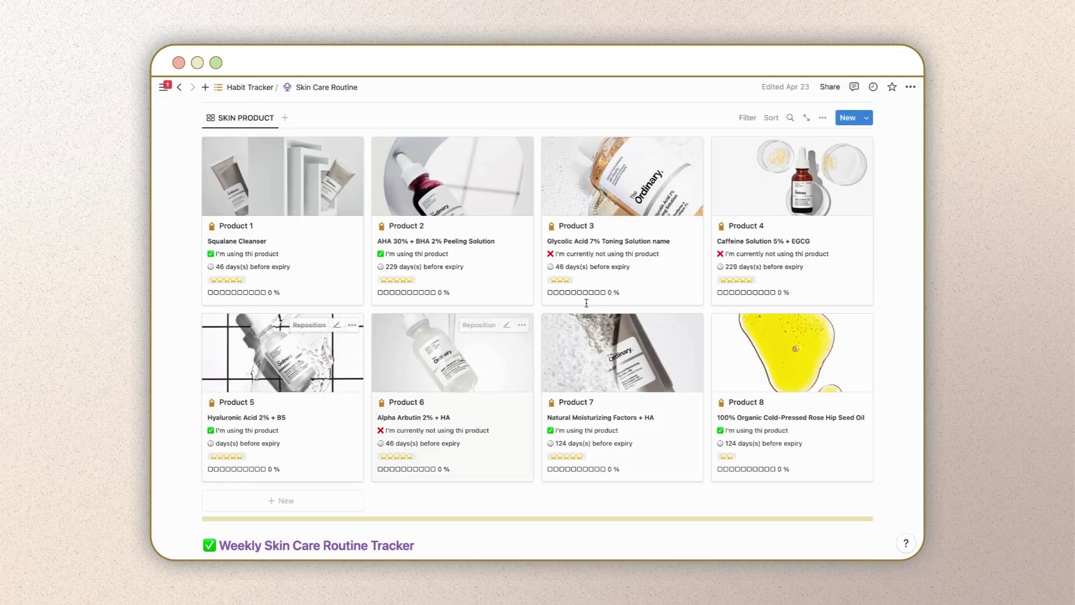
Mark Product 3 as in use again and view the upload options for its Cover property without adding a file
left_click(654, 288)
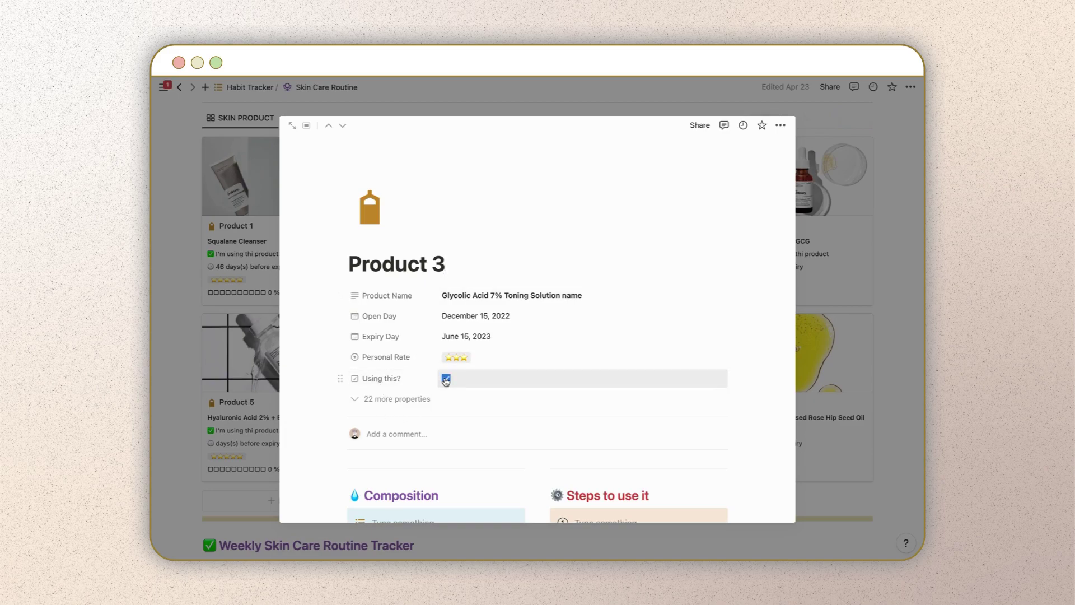
scroll(446, 381, "down", 2)
left_click(389, 324)
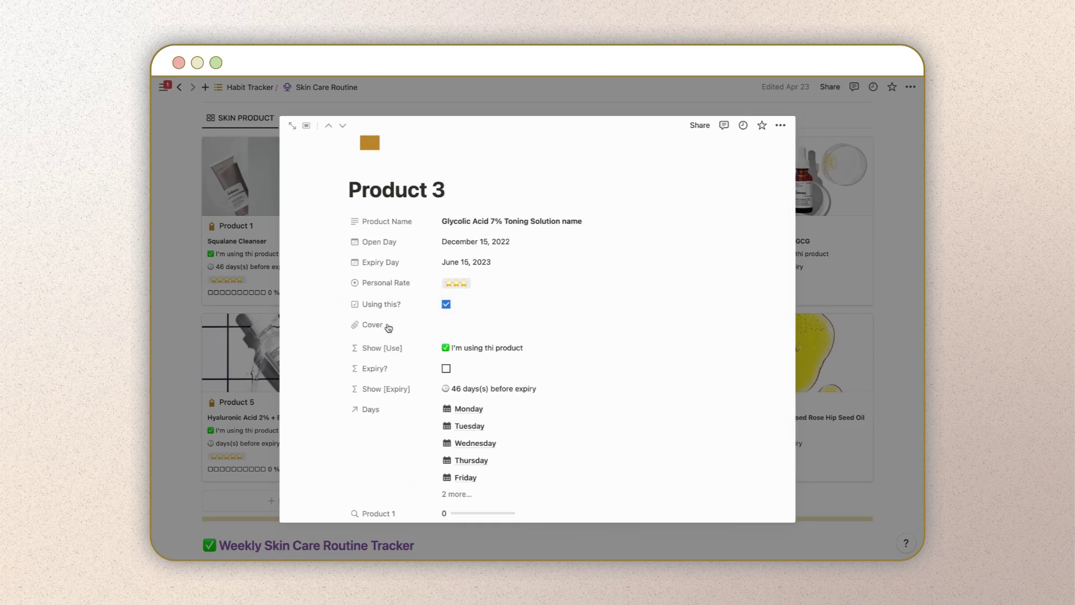
left_click(488, 326)
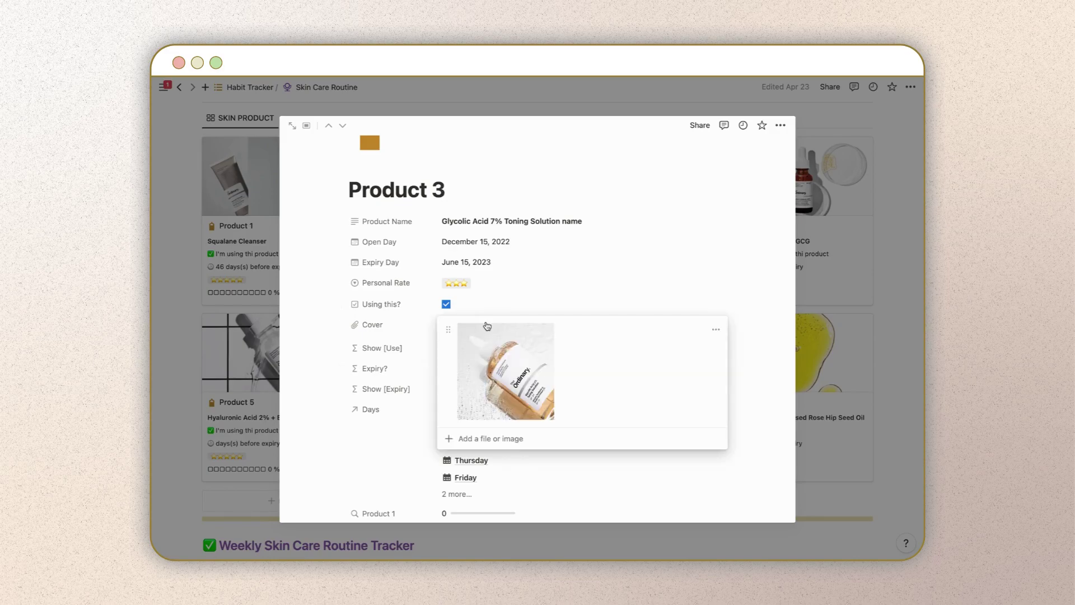
left_click(493, 444)
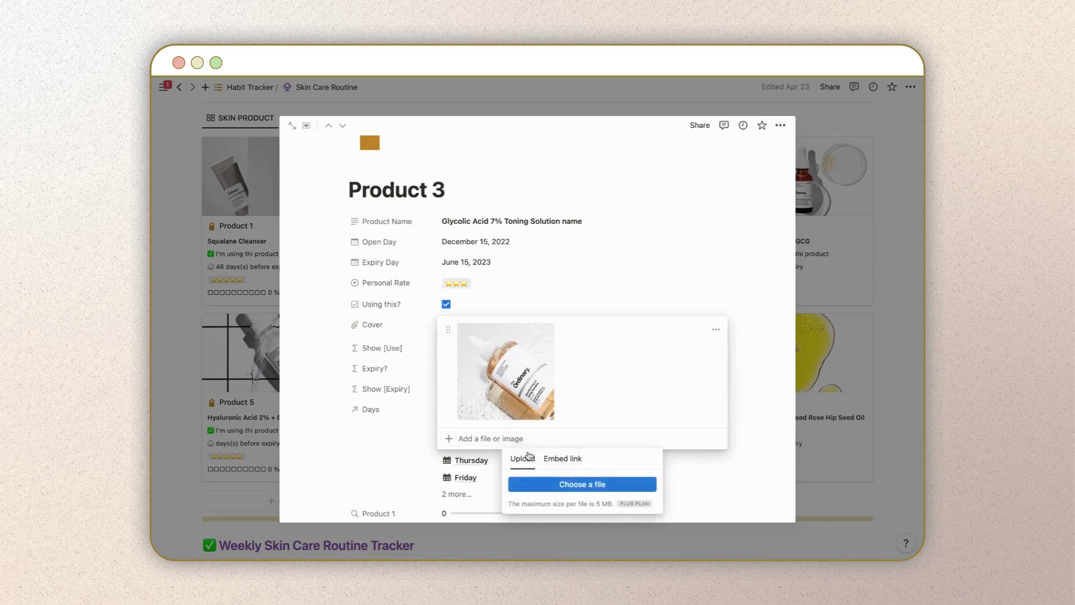
left_click(472, 479)
left_click(395, 432)
Review Product 3's remaining properties and its Composition, Description and Steps to use it sections
scroll(472, 422, "down", 12)
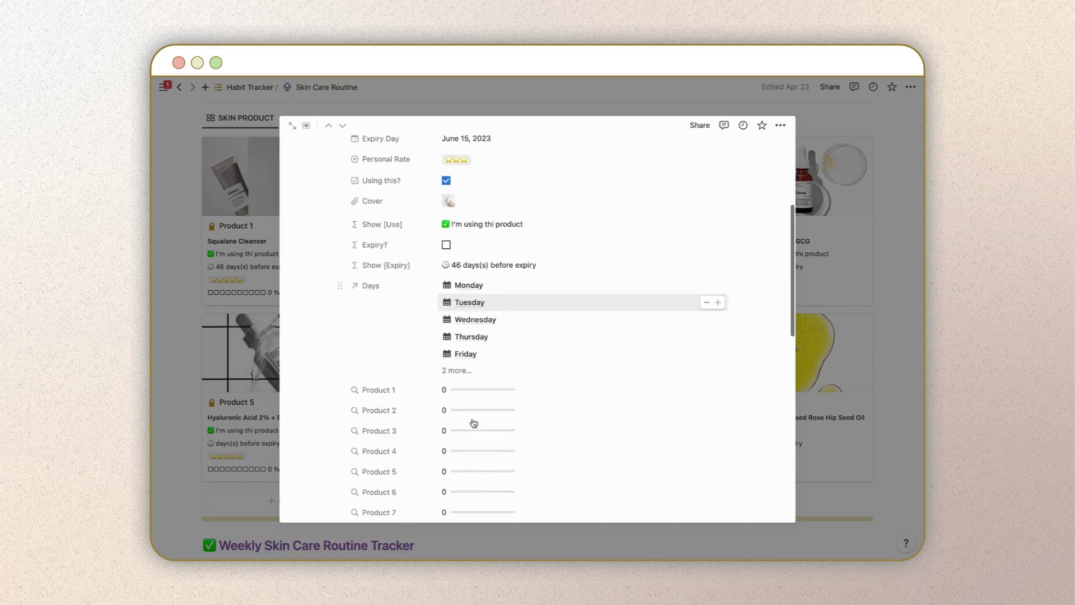
left_click(407, 392)
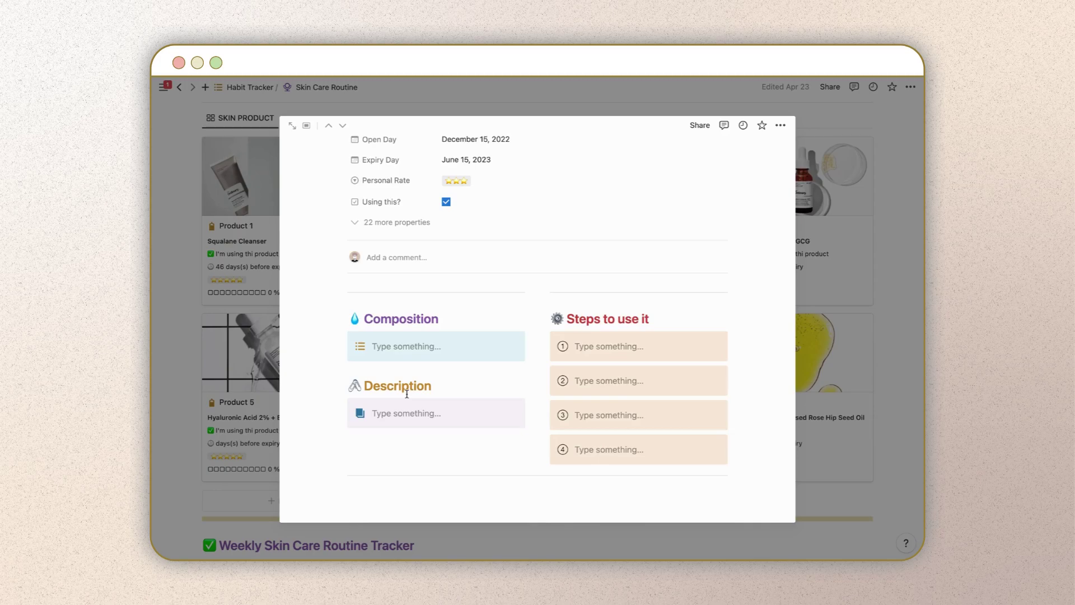
left_click(235, 318)
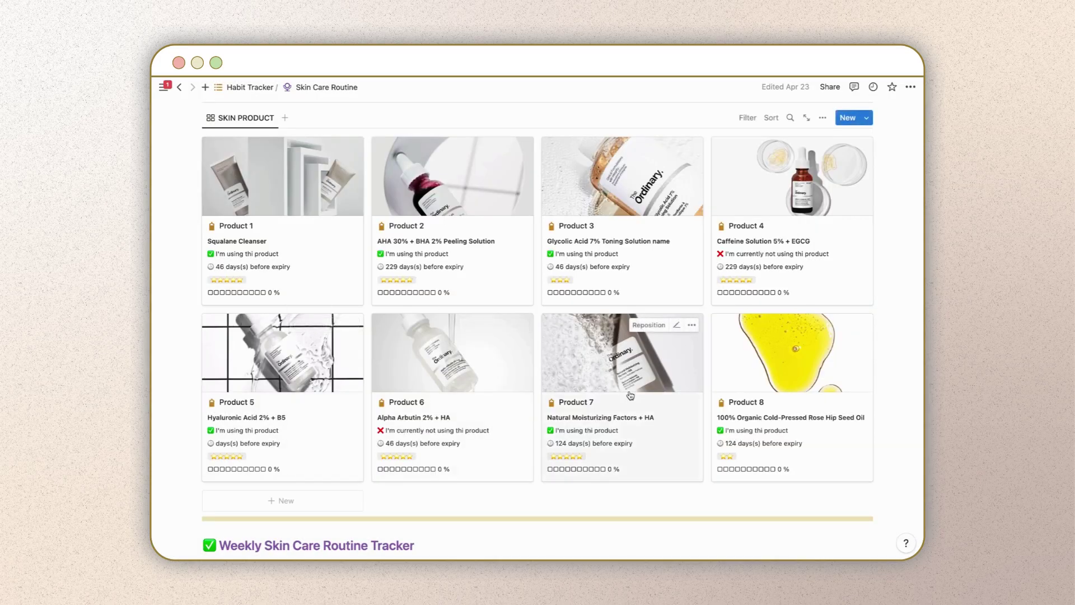
Mark all eight products as used on Monday in the Weekly Skin Care Routine Tracker
scroll(631, 396, "down", 1)
scroll(631, 396, "down", 5)
left_click(293, 296)
left_click(349, 296)
left_click(405, 301)
left_click(461, 301)
left_click(517, 302)
left_click(574, 301)
left_click(634, 303)
left_click(689, 296)
Mark Product 1 through Product 7 as used on Tuesday in the Weekly Skin Care Routine Tracker
left_click(313, 315)
left_click(367, 315)
left_click(432, 316)
left_click(479, 318)
left_click(560, 319)
left_click(583, 319)
left_click(635, 318)
Check the product cards' progress bars and restart the skin care tracker for a new week
scroll(636, 317, "up", 5)
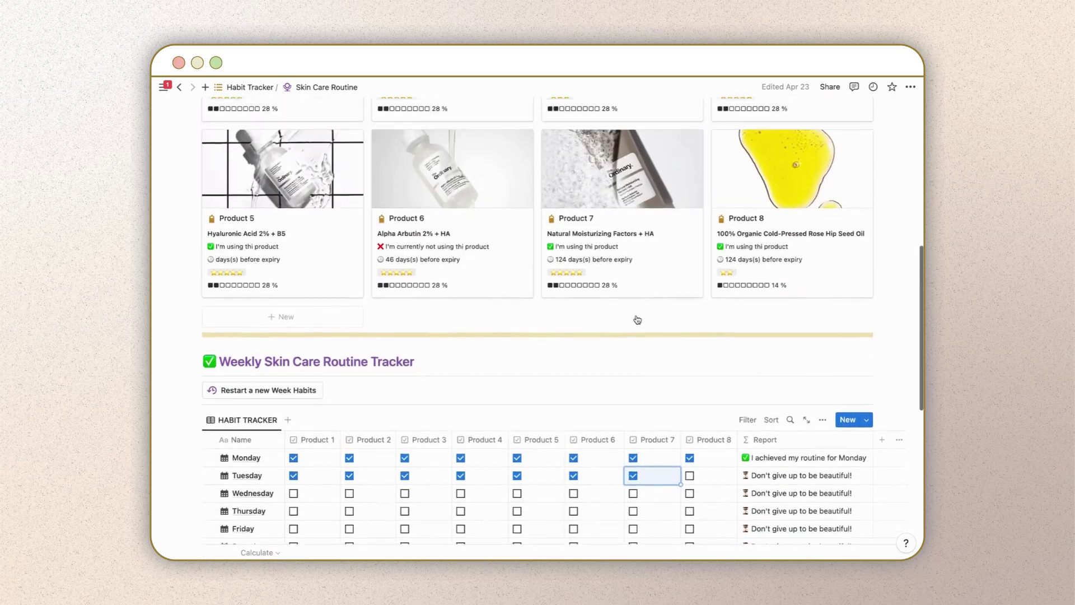
scroll(637, 320, "down", 5)
left_click(277, 316)
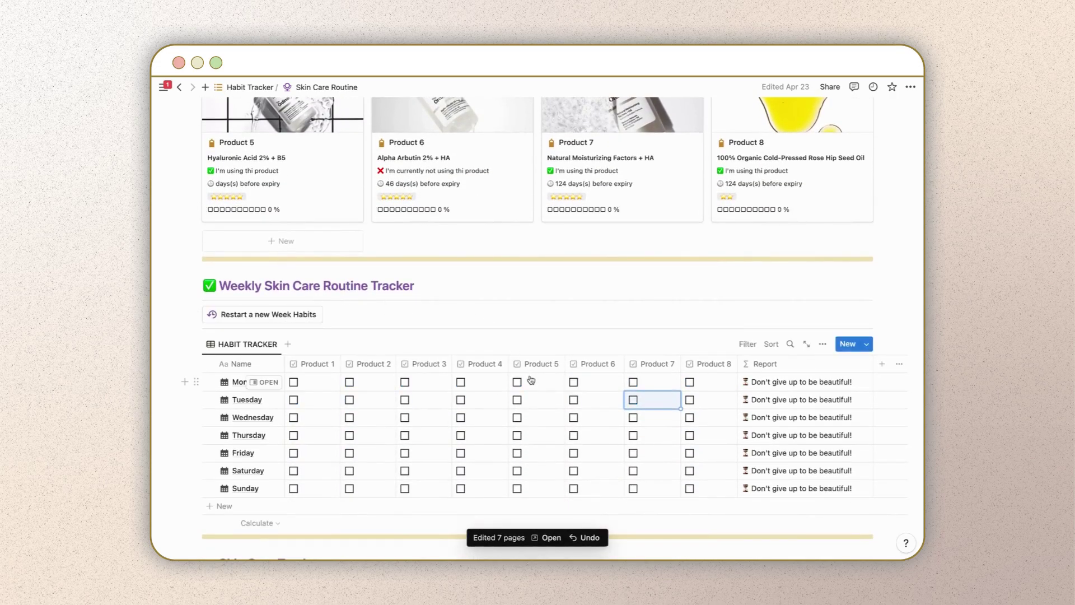
Make the New Day template the default for all views of the Skin Care Tracker's Skin Care Diary database
scroll(531, 377, "down", 5)
scroll(530, 384, "down", 2)
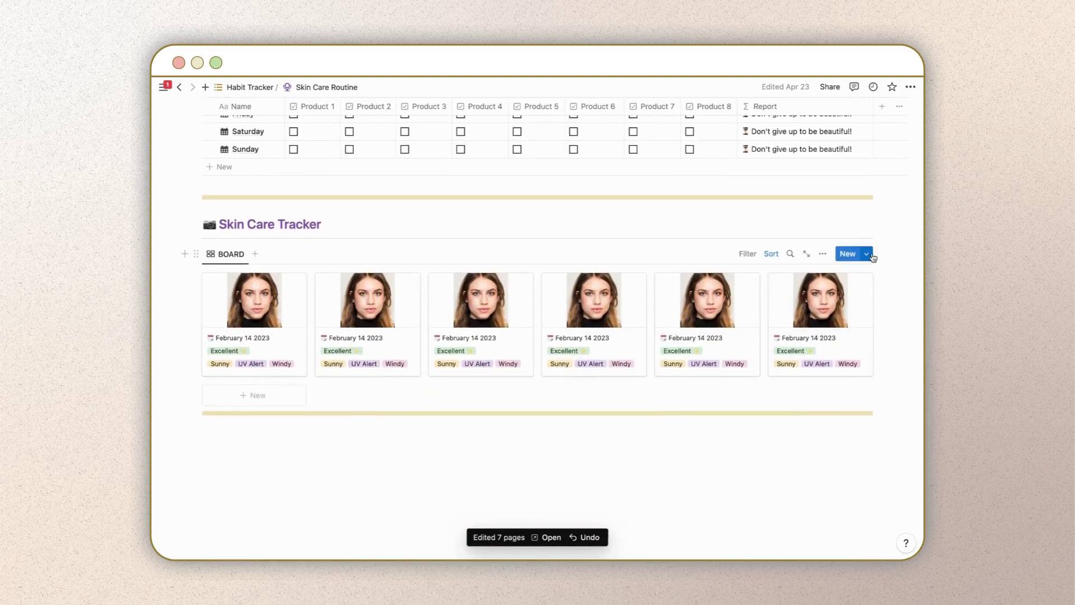
left_click(868, 255)
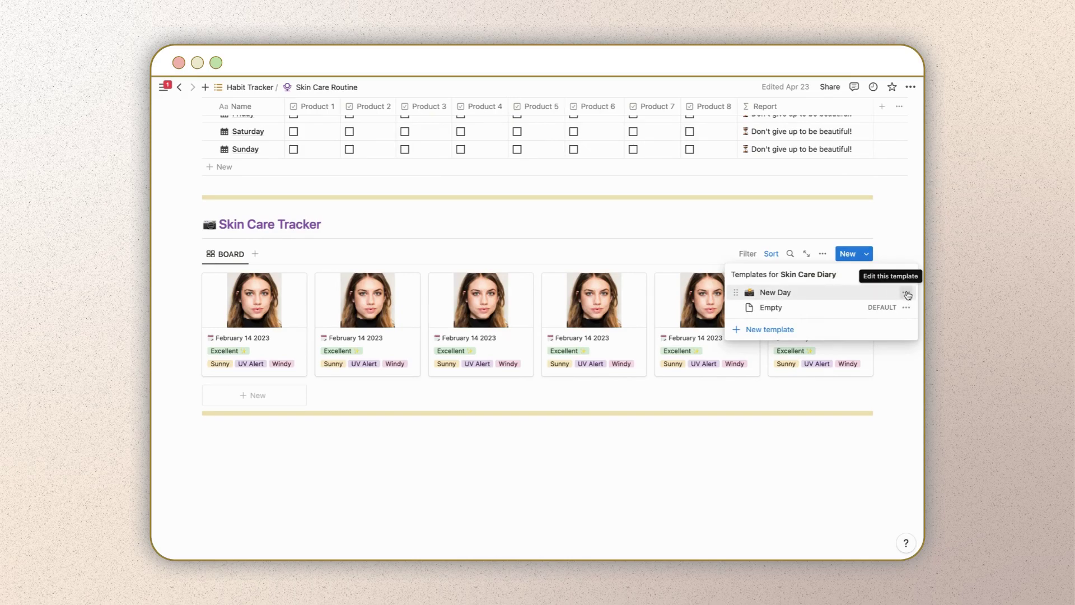
left_click(907, 295)
left_click(842, 279)
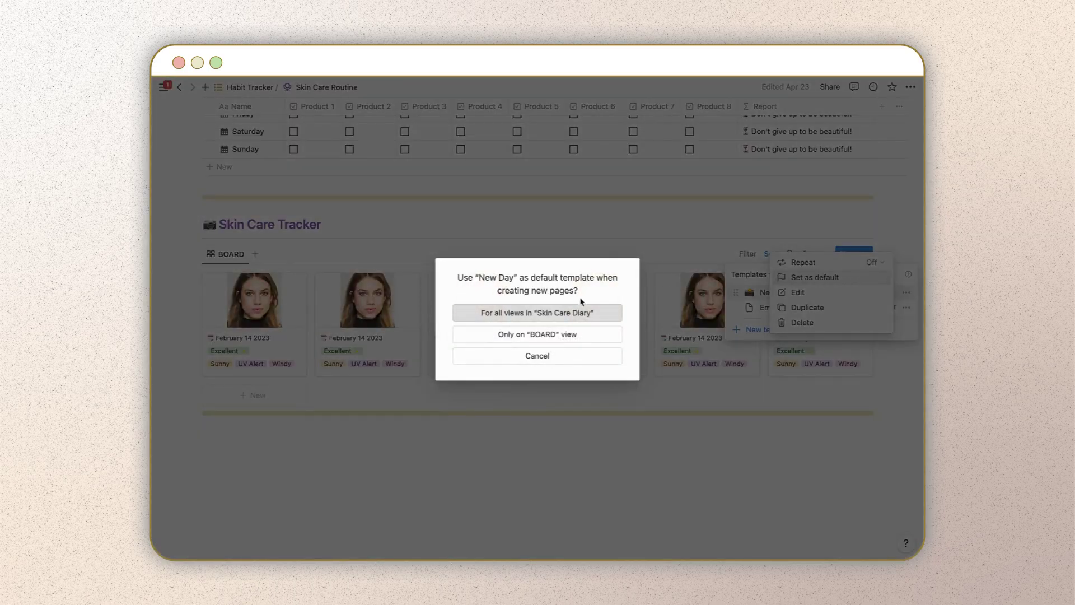
left_click(574, 314)
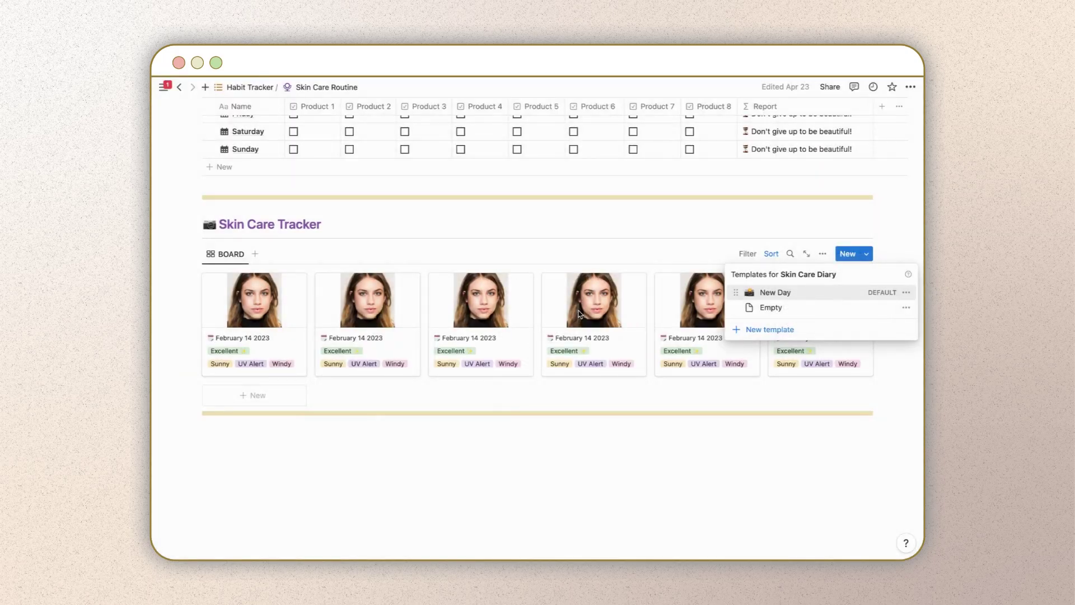
left_click(849, 226)
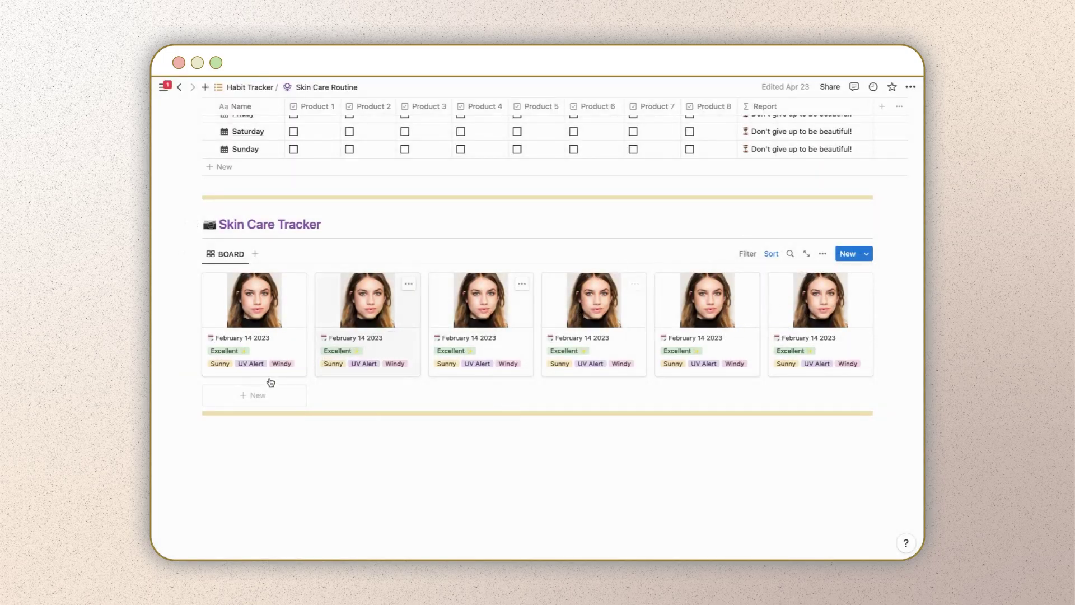
Add a new day to the Skin Care Tracker with skin rating Excellent and environment Hot, Sunny and UV Alert
left_click(263, 403)
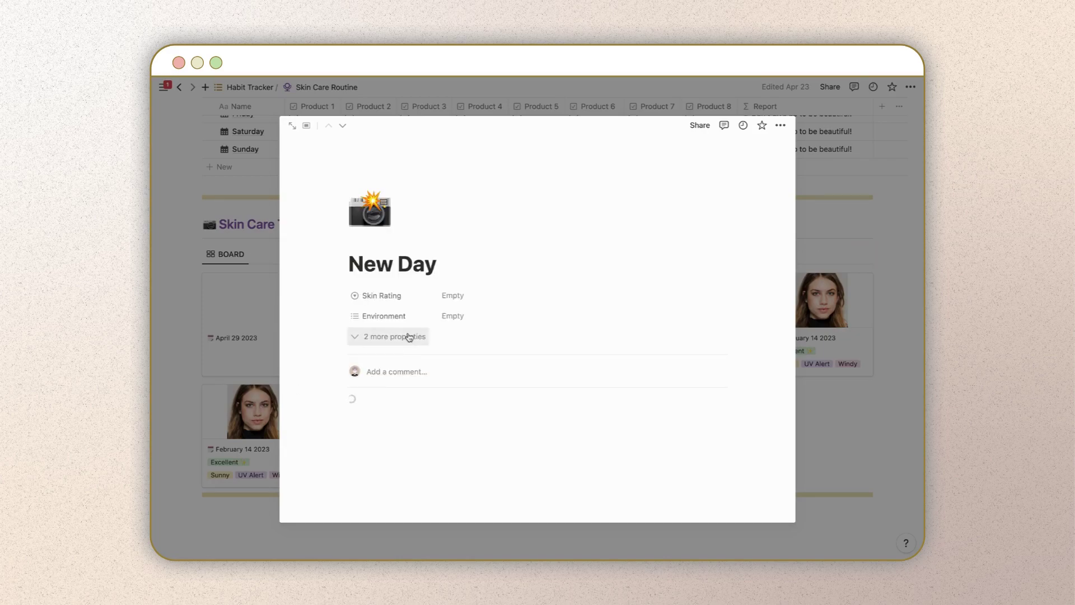
left_click(463, 297)
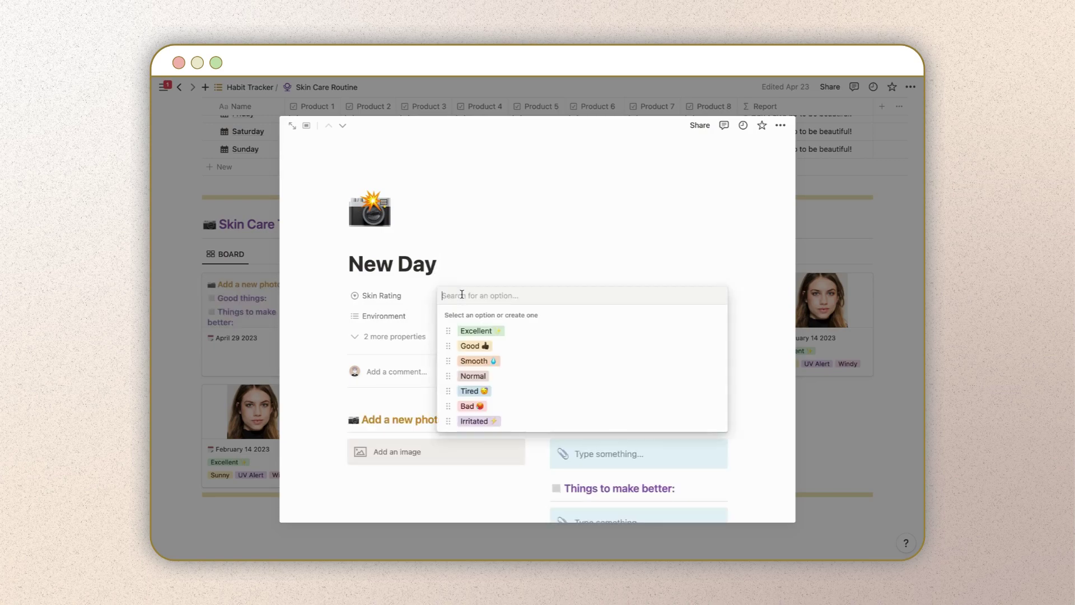
left_click(480, 331)
left_click(480, 318)
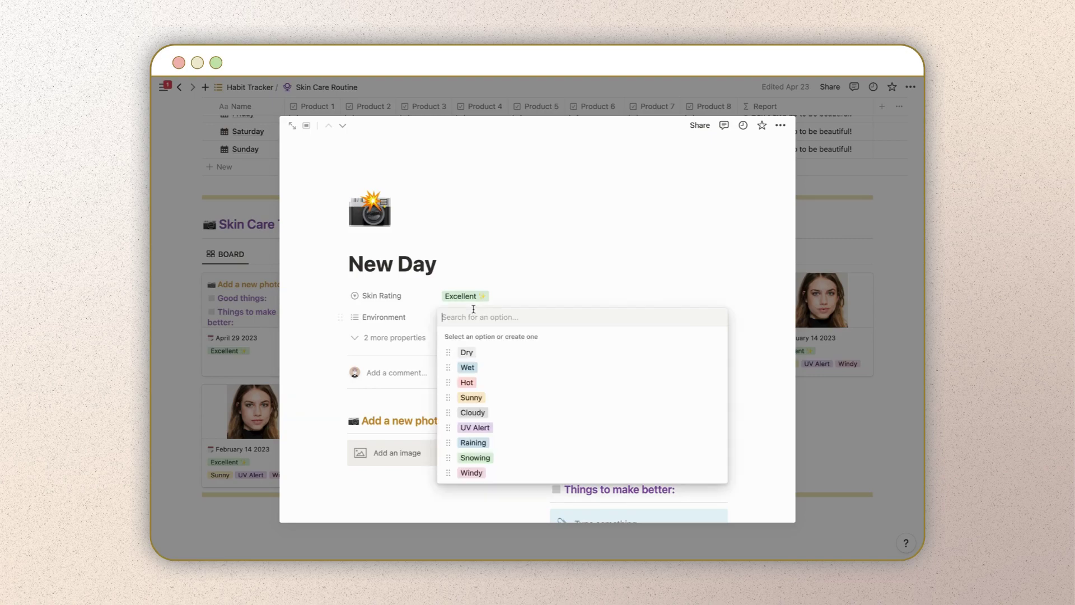
left_click(476, 382)
left_click(474, 428)
left_click(557, 288)
Embed a face photo from the copied image link under Add a new photo and close the day's page
scroll(557, 288, "down", 2)
left_click(411, 381)
left_click(364, 405)
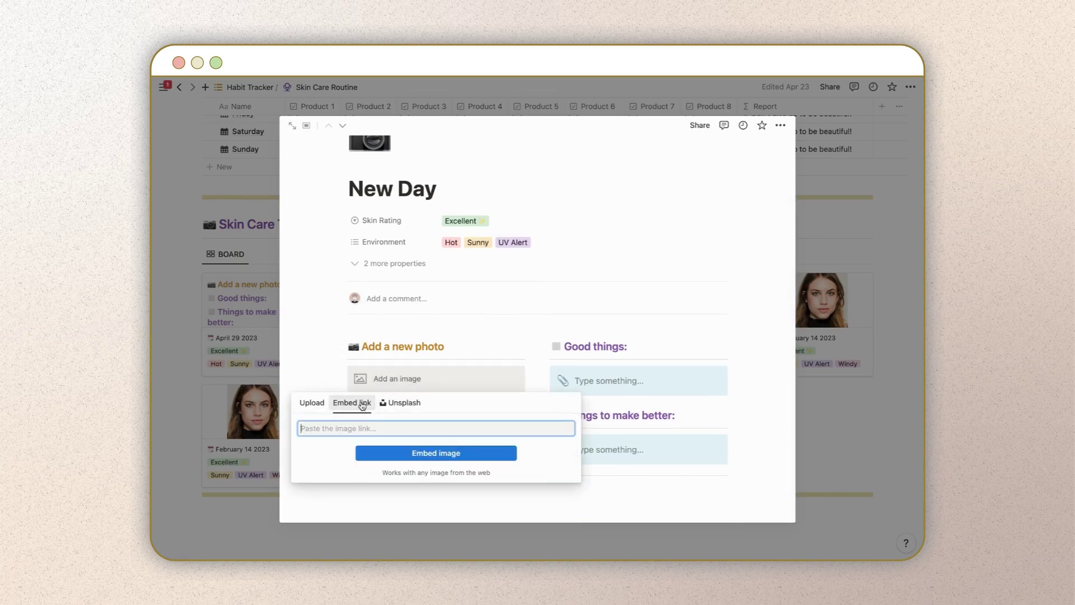
key("ctrl+v")
left_click(395, 453)
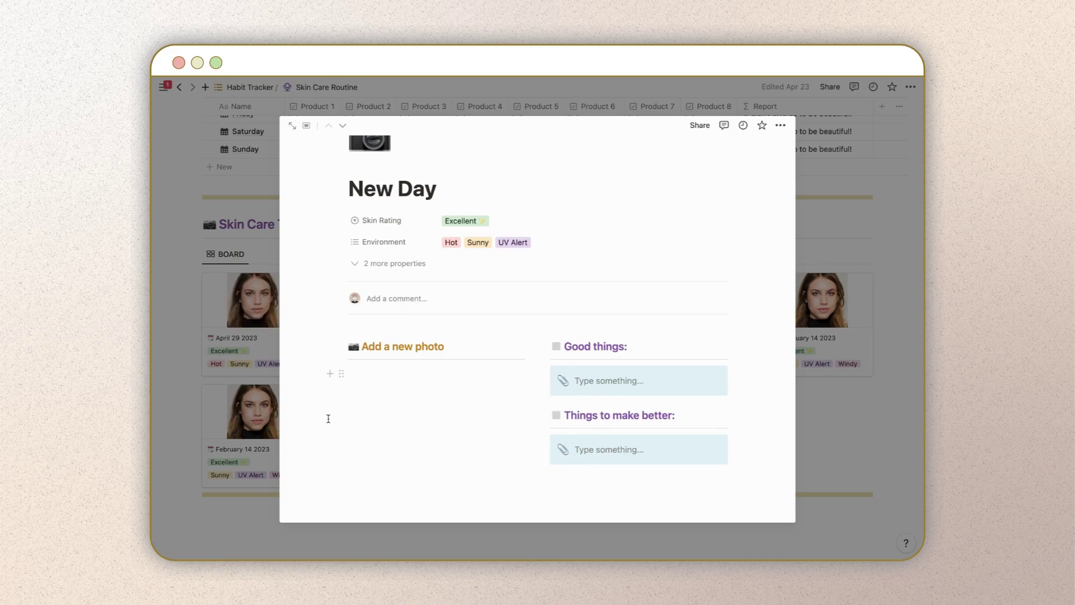
left_click(263, 390)
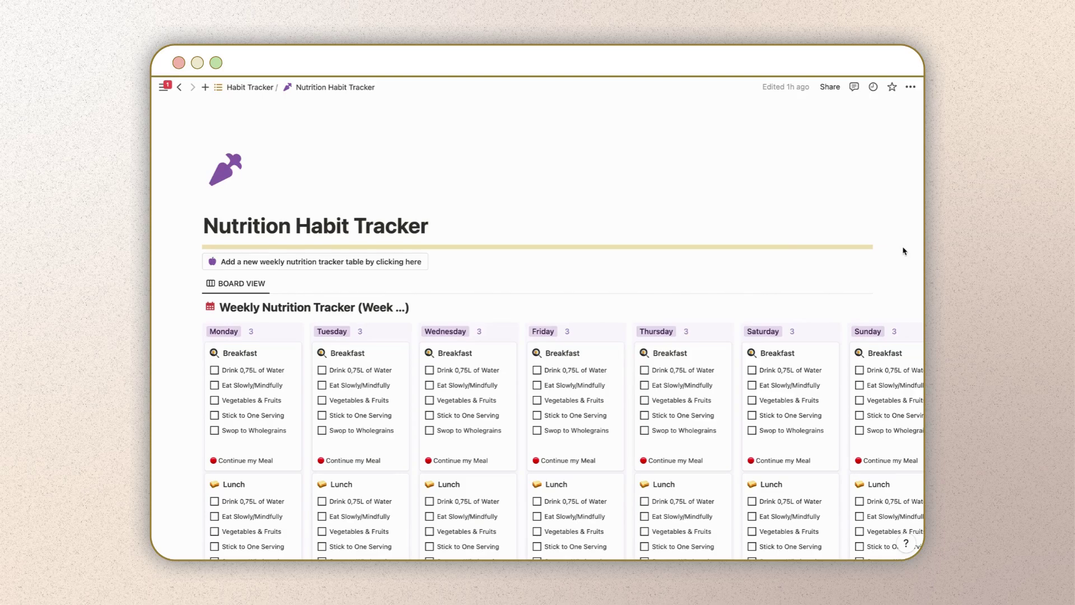
Delete the existing Weekly Nutrition Tracker board from the Nutrition Habit Tracker page
scroll(904, 252, "down", 2)
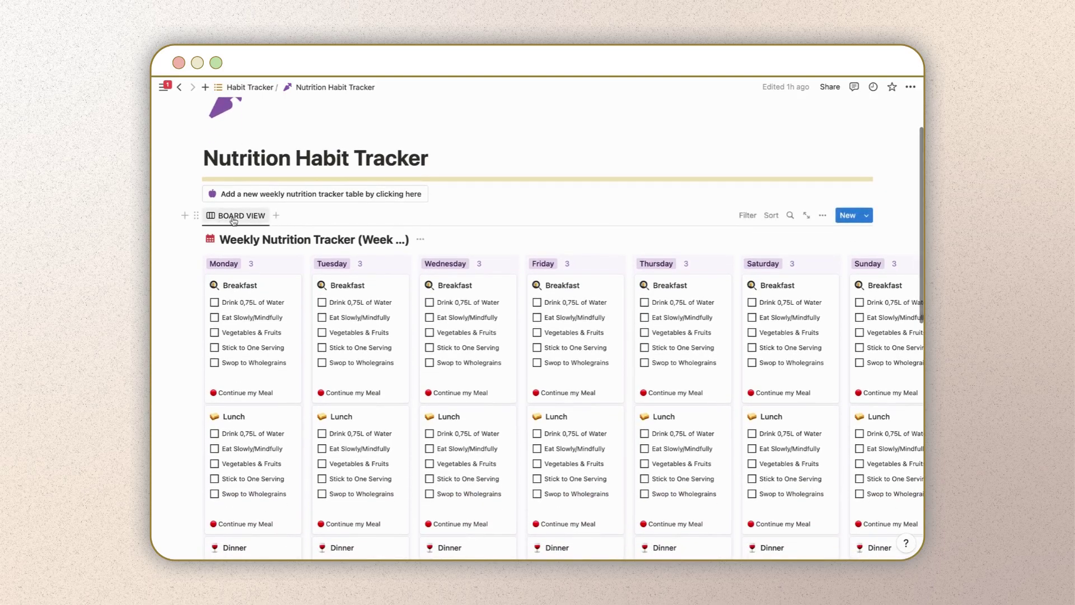
left_click(196, 215)
key("Delete")
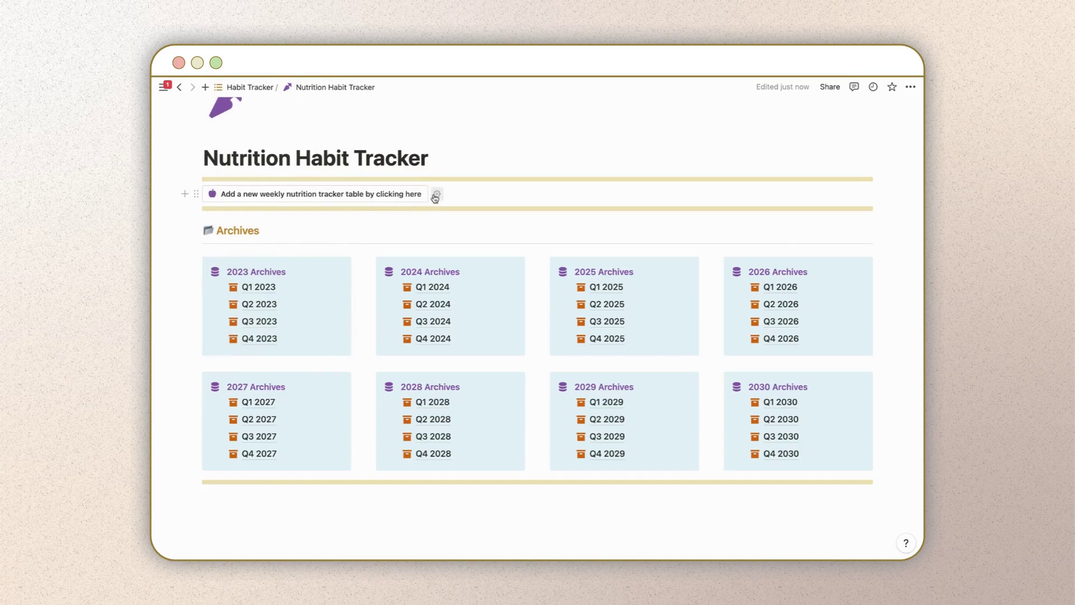
Open the settings of the button that adds a weekly nutrition table and review the board it inserts, across all days and meals
left_click(438, 195)
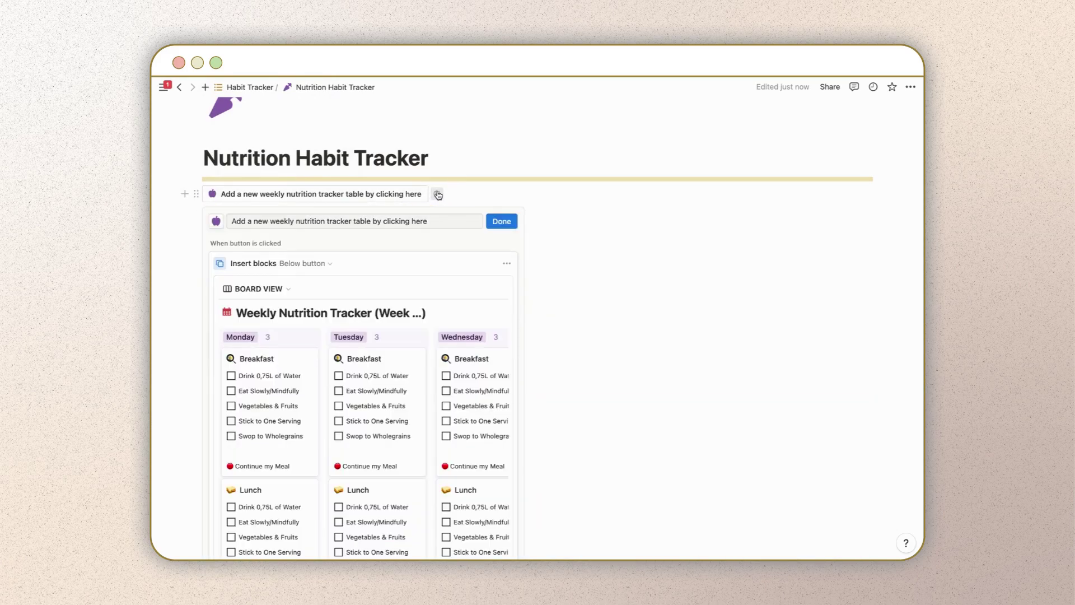
scroll(420, 454, "down", 4)
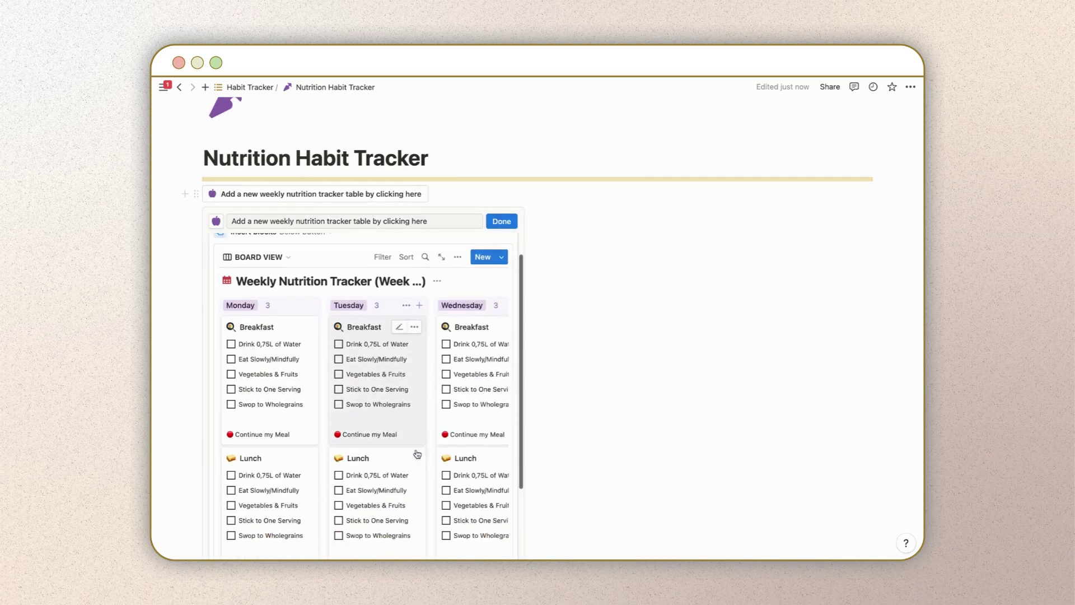
scroll(417, 453, "right", 5)
scroll(417, 454, "right", 2)
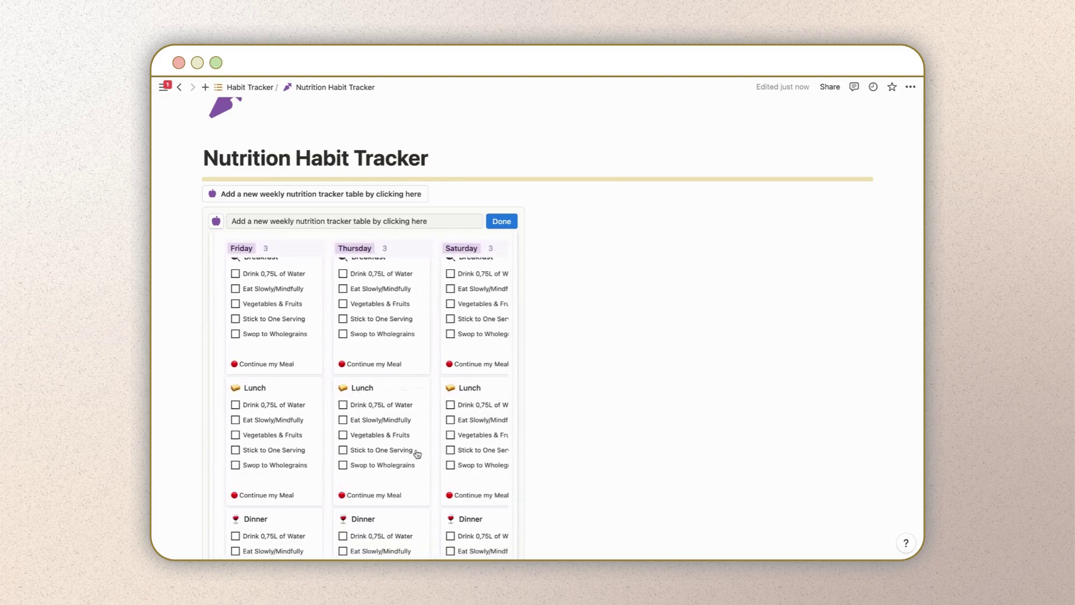
scroll(418, 454, "up", 3)
scroll(418, 454, "left", 6)
scroll(416, 454, "left", 2)
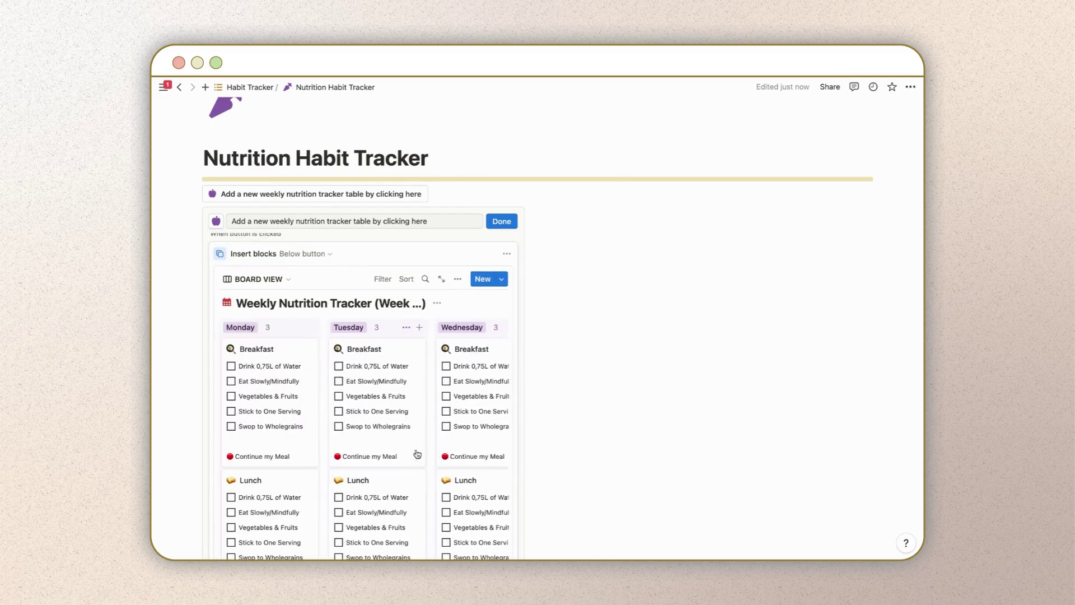
Rename the water habit to Drink 1,5L of Water from Monday's Breakfast card in the button's board, and close the card
left_click(278, 355)
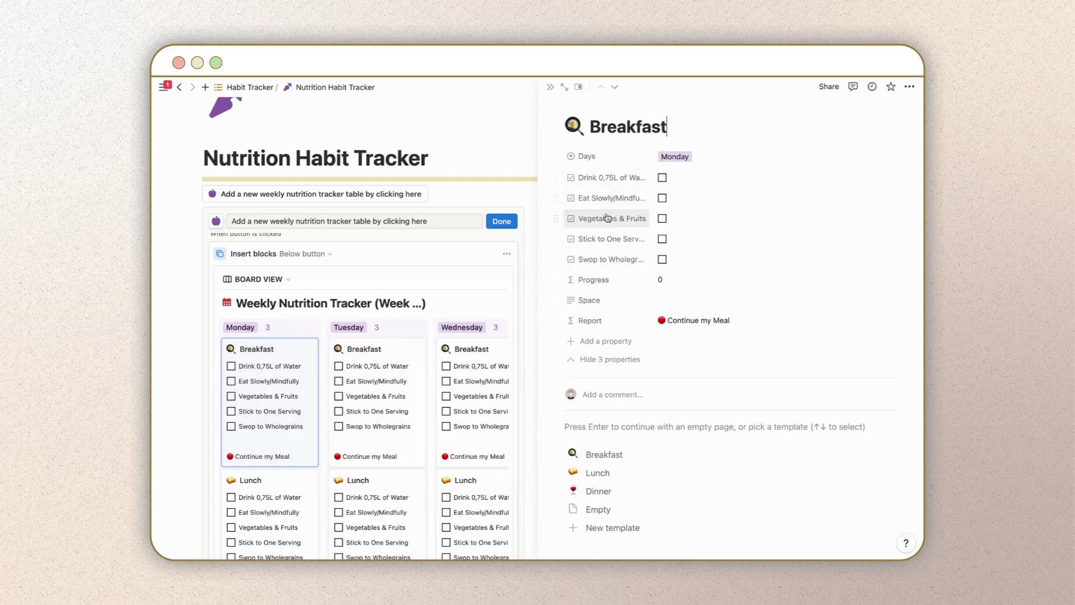
left_click(610, 177)
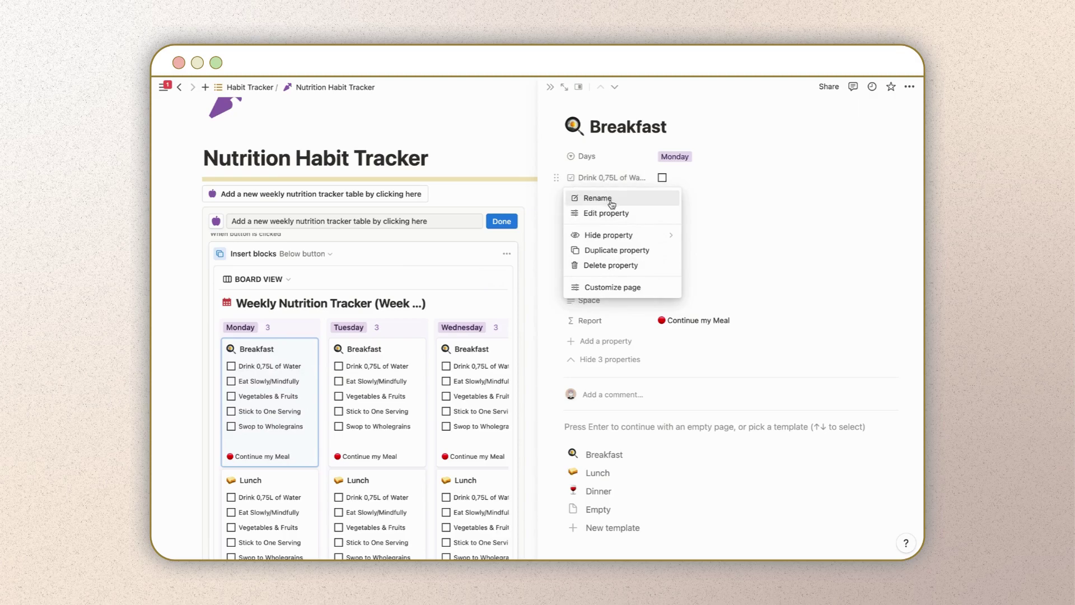
left_click(597, 198)
left_click(626, 201)
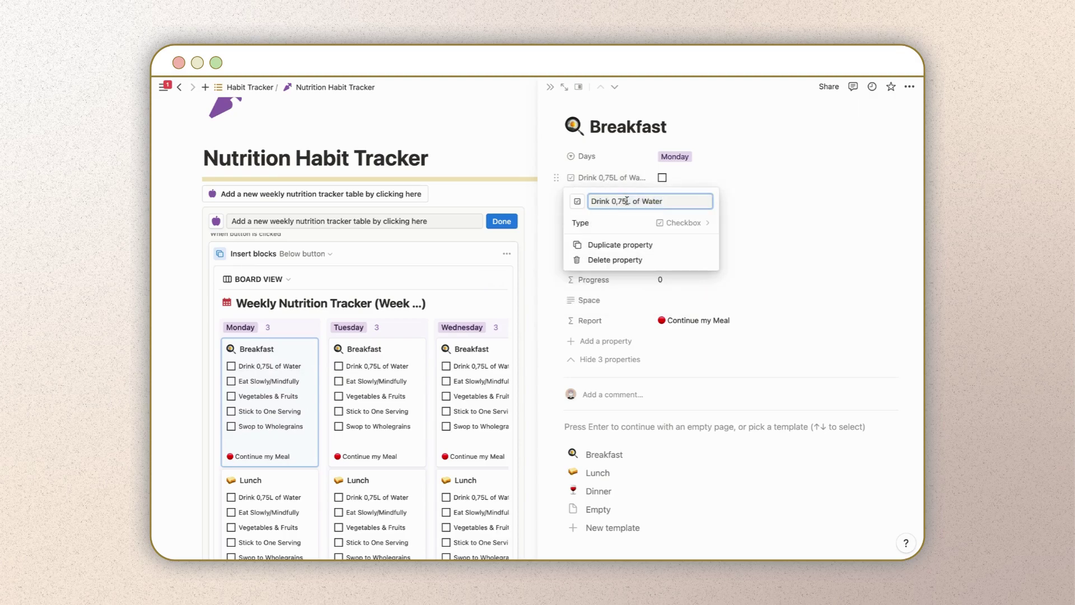
type("1,")
left_click(794, 200)
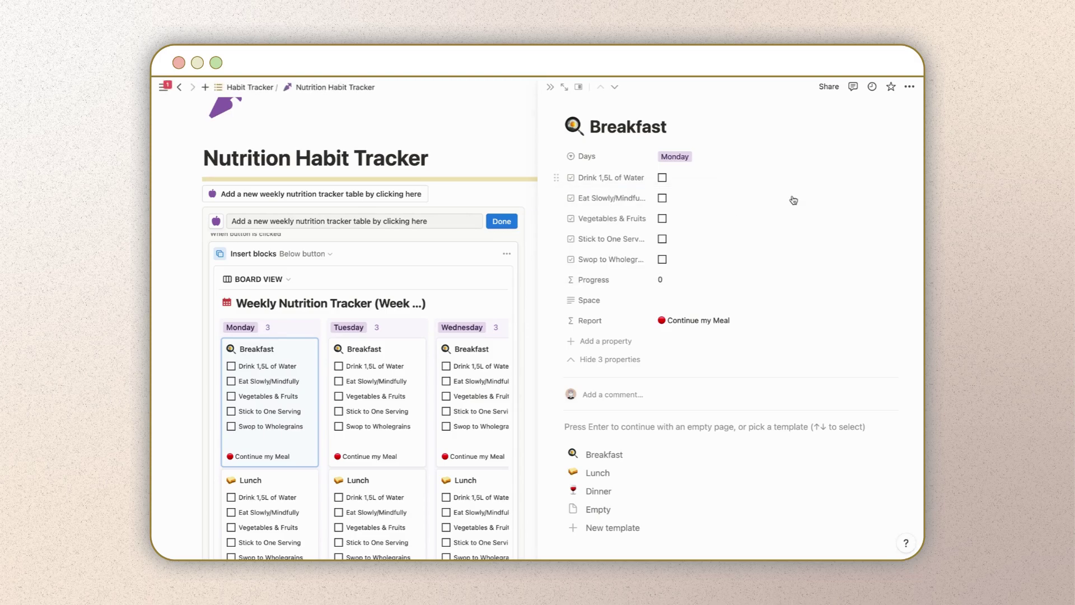
left_click(550, 88)
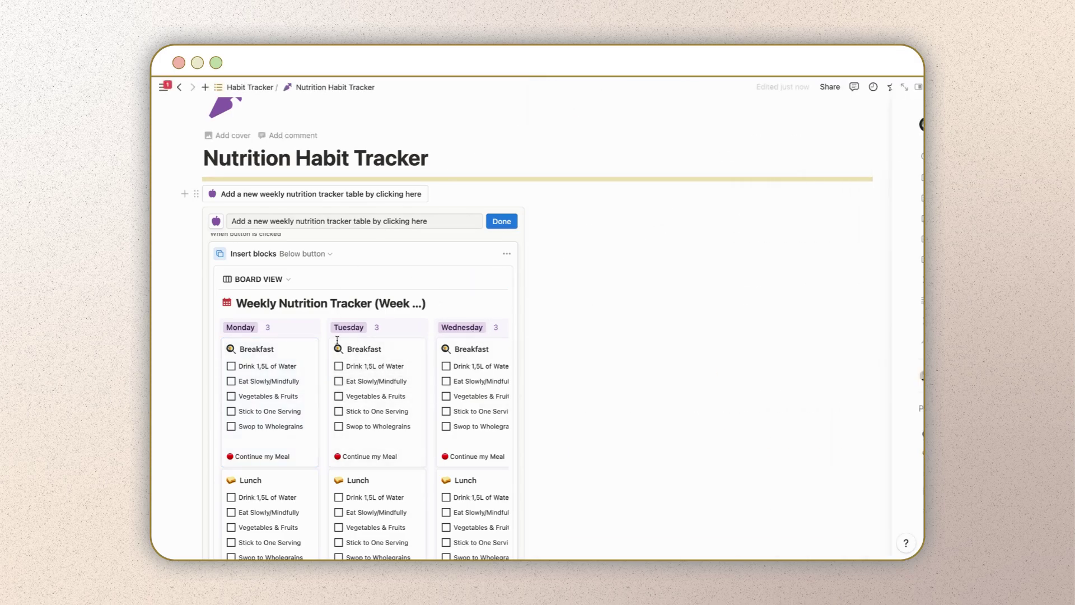
Finish editing the button, insert a new weekly nutrition tracker with it and set the title's week to Week 26
left_click(501, 222)
left_click(377, 194)
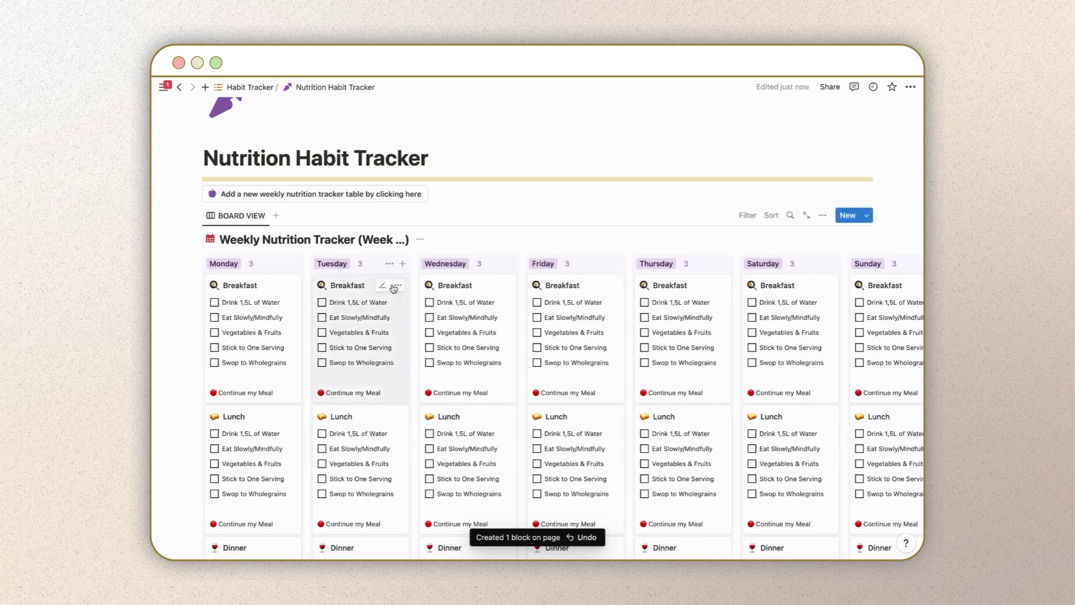
scroll(392, 286, "down", 2)
left_click(407, 183)
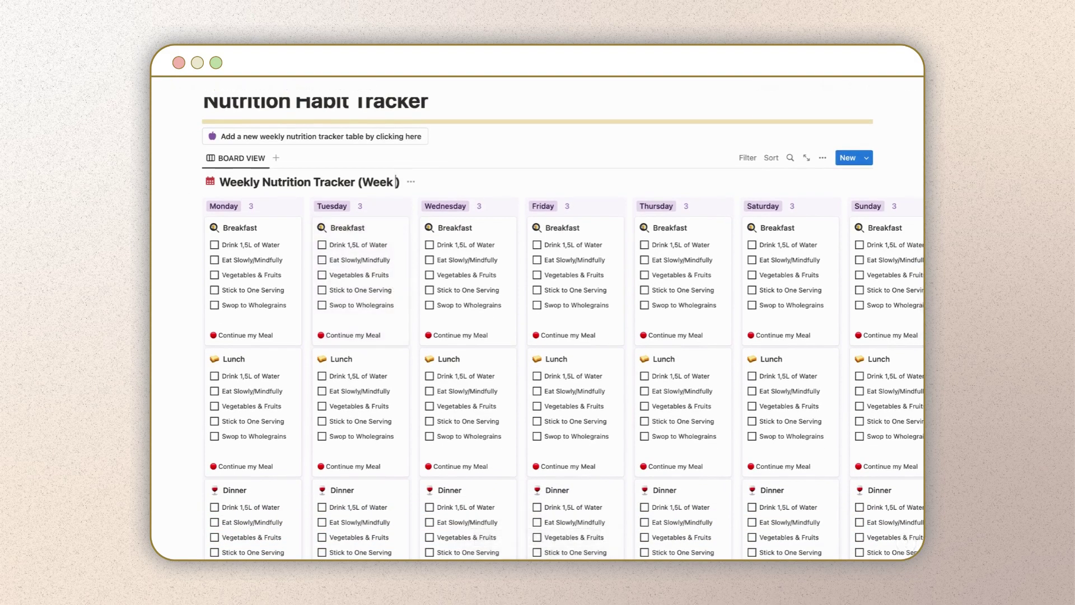
Check off all five Breakfast habits for Monday and Tuesday in the Week 26 nutrition tracker
left_click(215, 245)
left_click(215, 260)
left_click(215, 275)
left_click(214, 290)
left_click(214, 305)
left_click(322, 244)
left_click(322, 260)
left_click(322, 275)
left_click(322, 291)
left_click(322, 306)
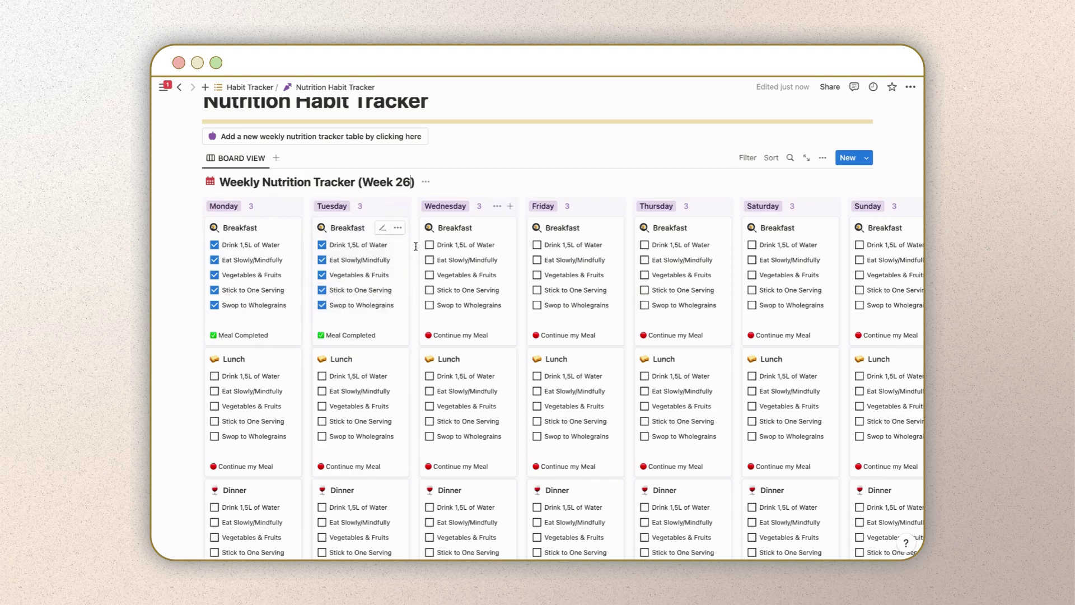
Check off Drink 1,5L of Water, Eat Slowly/Mindfully and Vegetables & Fruits for Wednesday's Breakfast, and view the rest of the page
left_click(430, 244)
left_click(429, 260)
left_click(429, 275)
scroll(432, 277, "up", 2)
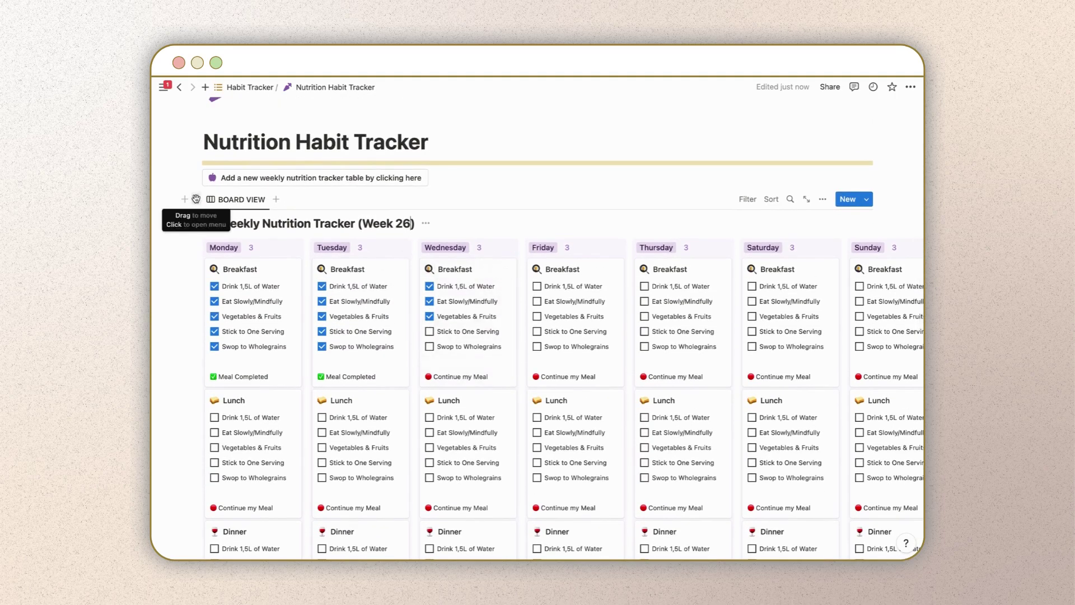
scroll(212, 554, "down", 5)
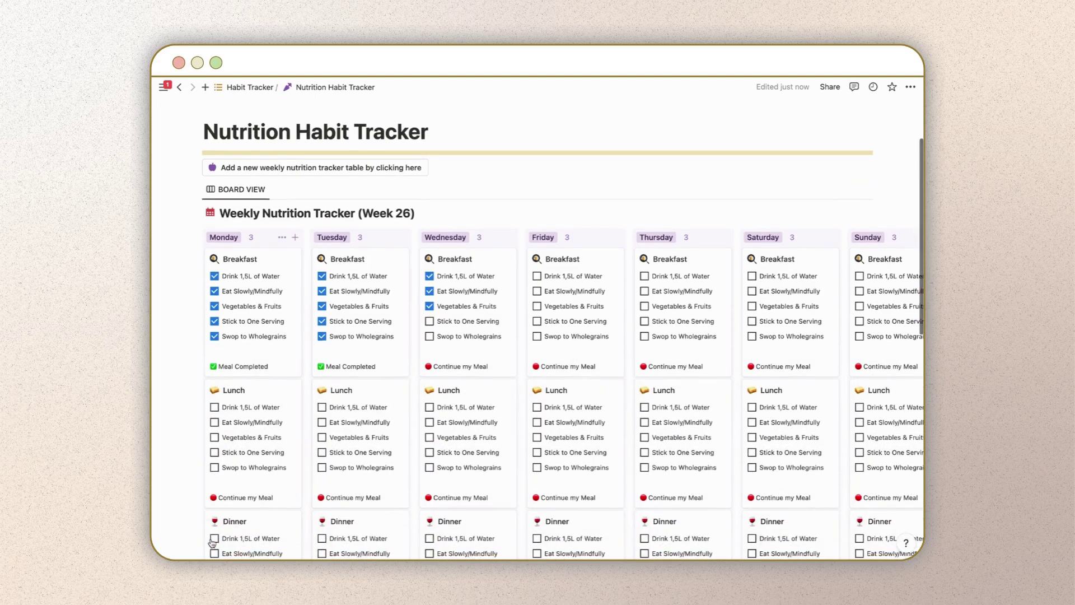
scroll(212, 554, "down", 5)
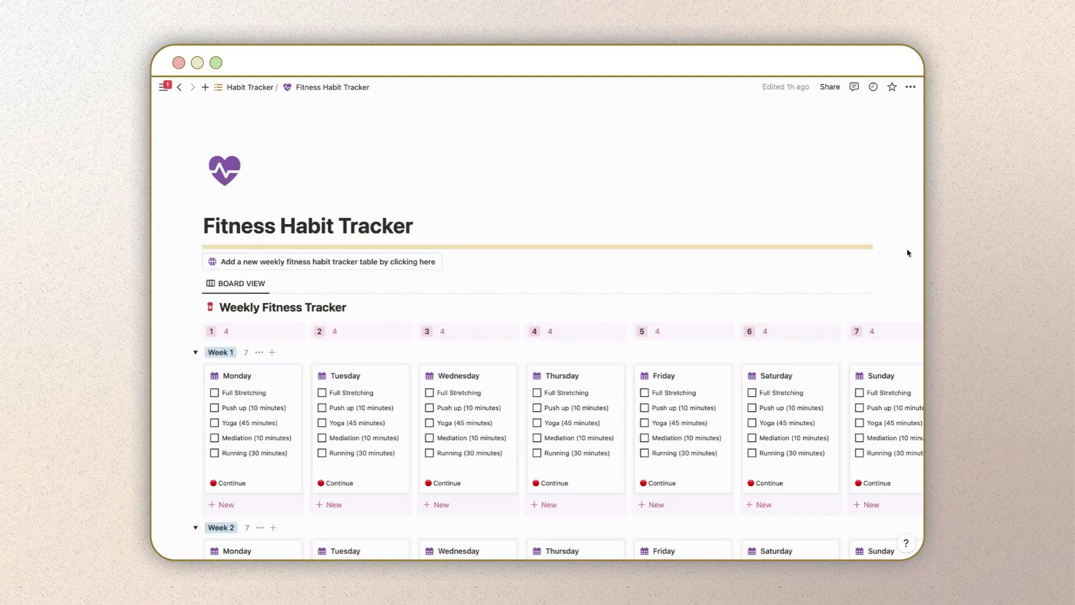
In Week 1 of the Weekly Fitness Tracker, check off all five Monday exercises and Tuesday's Full Stretching
scroll(908, 254, "down", 5)
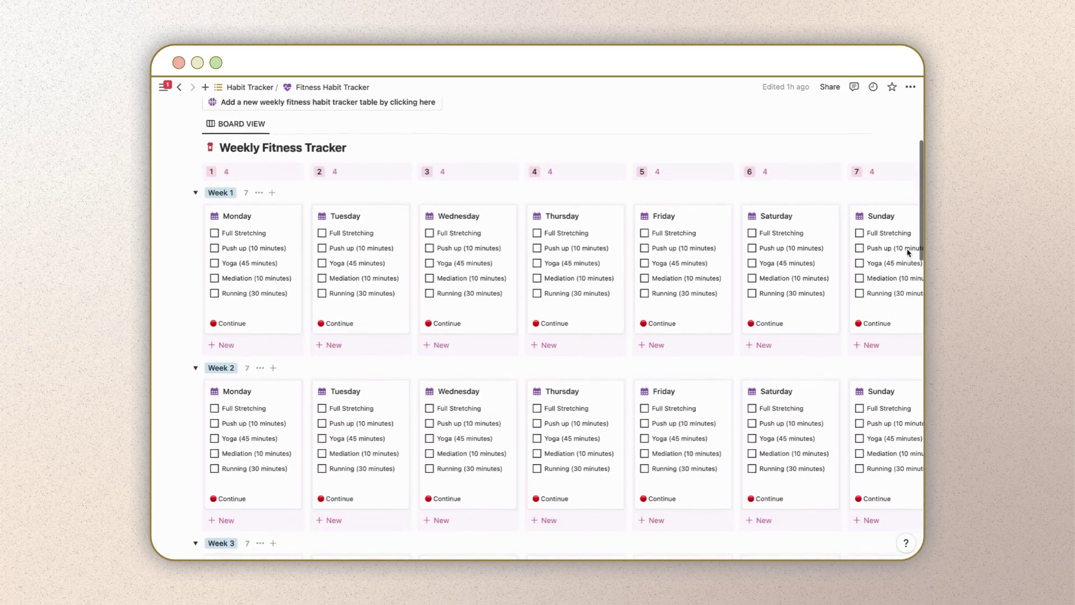
left_click(214, 217)
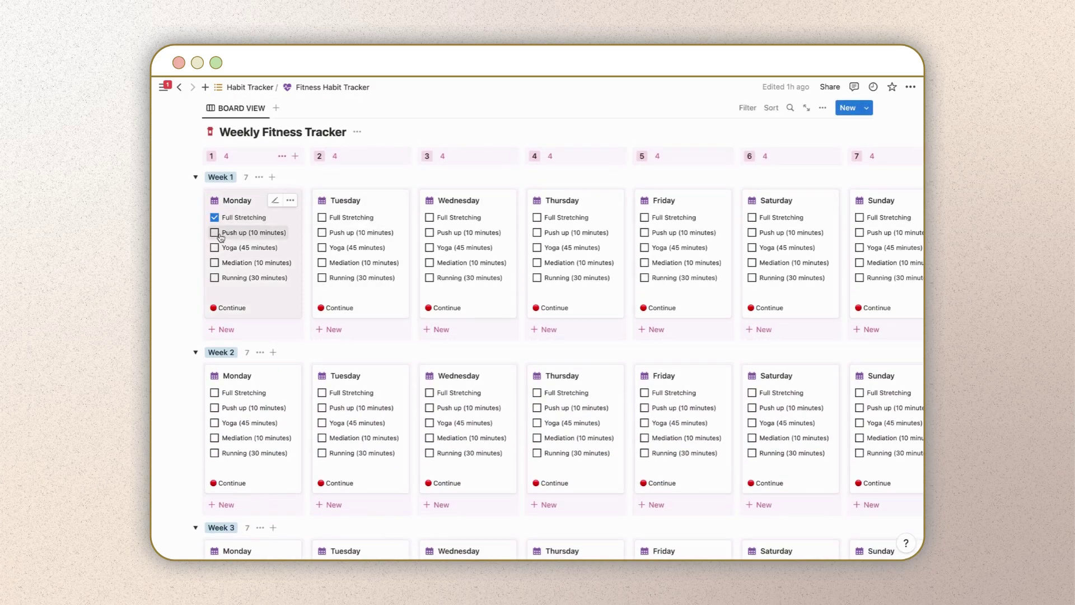
left_click(214, 232)
left_click(214, 248)
left_click(214, 262)
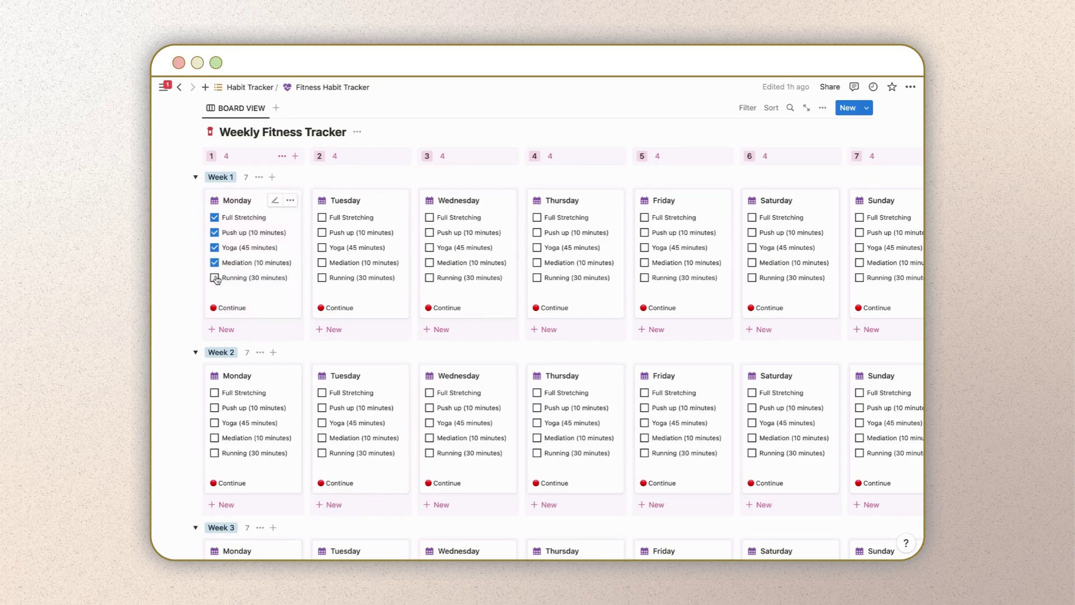
left_click(215, 278)
left_click(322, 217)
Rename the 2 miles column of the Weekly Walking Tracker as 50 miles
scroll(359, 283, "down", 7)
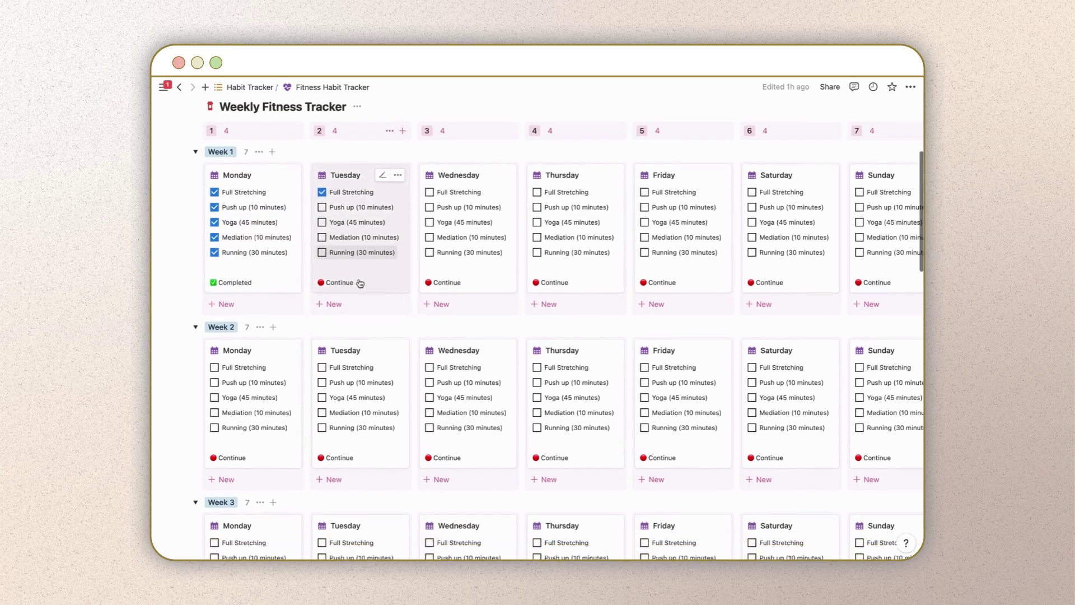
scroll(360, 282, "down", 6)
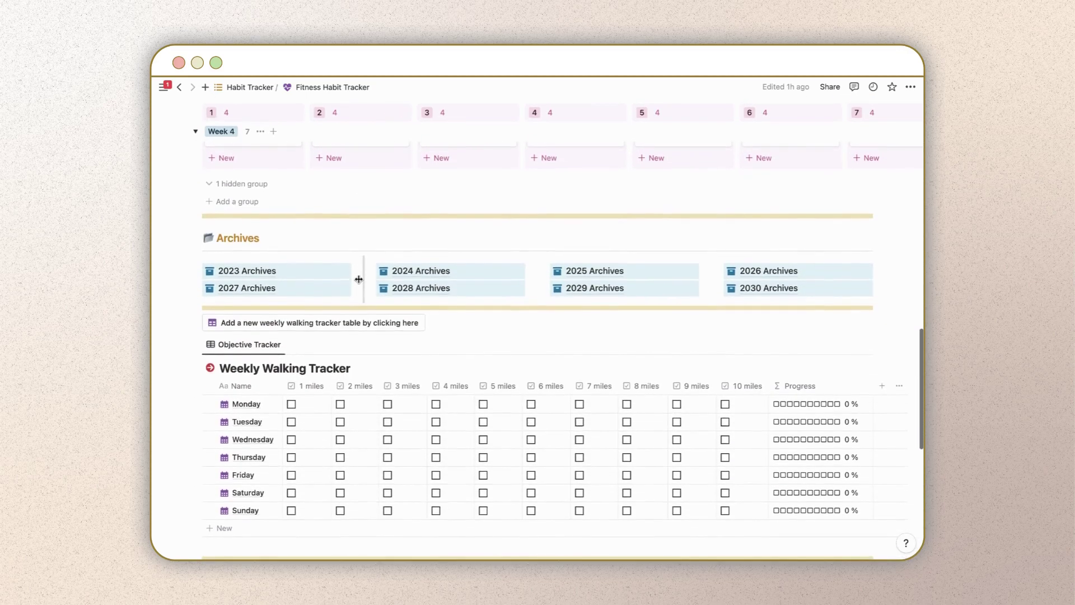
scroll(359, 279, "down", 1)
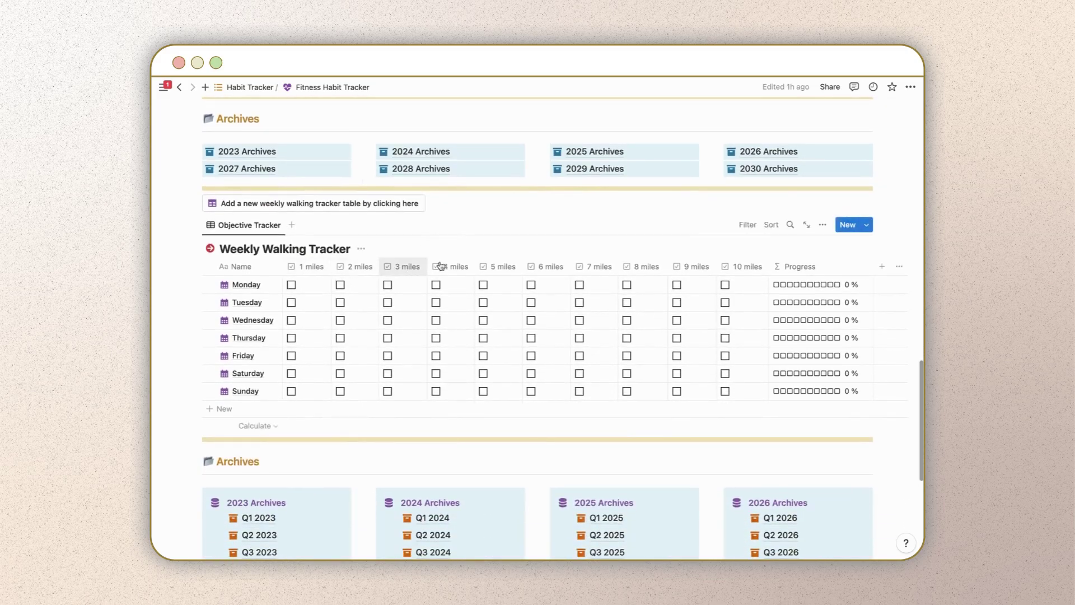
left_click(360, 273)
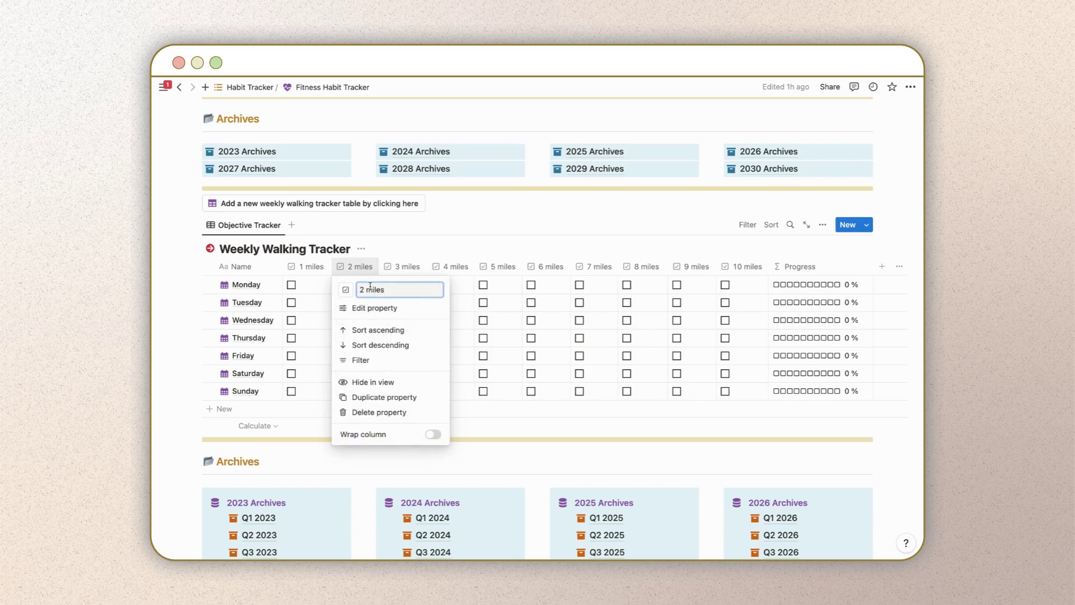
left_click(366, 290)
key("BackSpace")
key("BackSpace")
type("50")
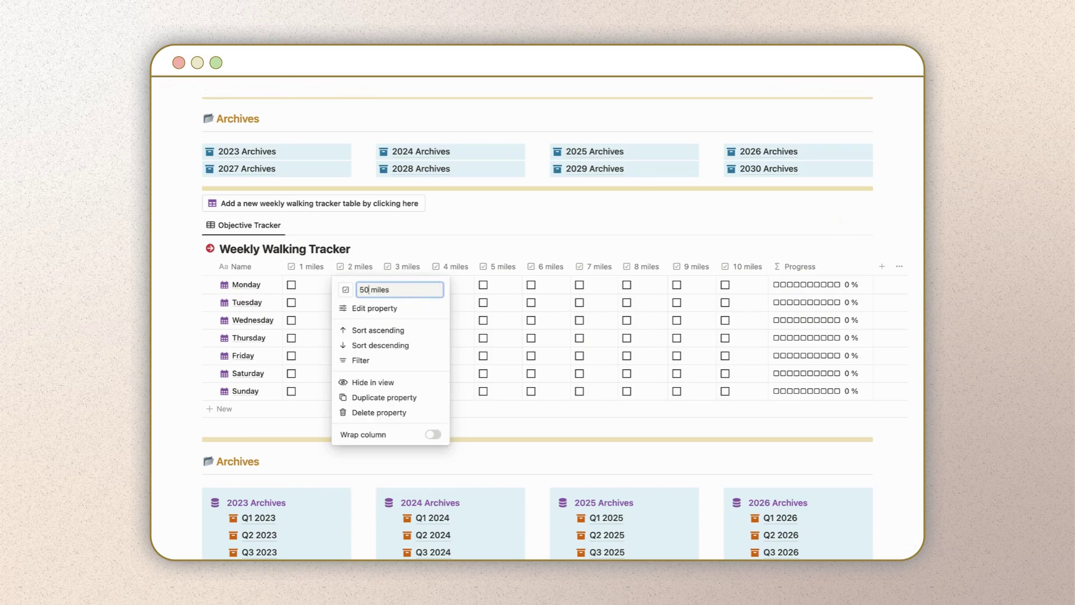
key("Return")
Edit the mileage in the name of the Weekly Walking Tracker's 3 miles column
left_click(411, 267)
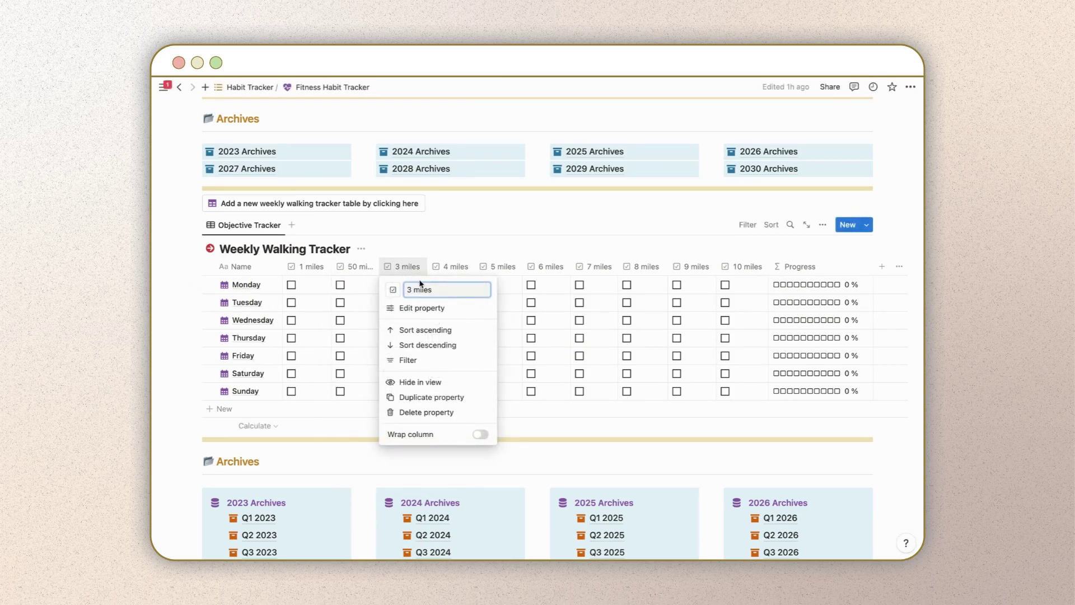
key("BackSpace")
type("100")
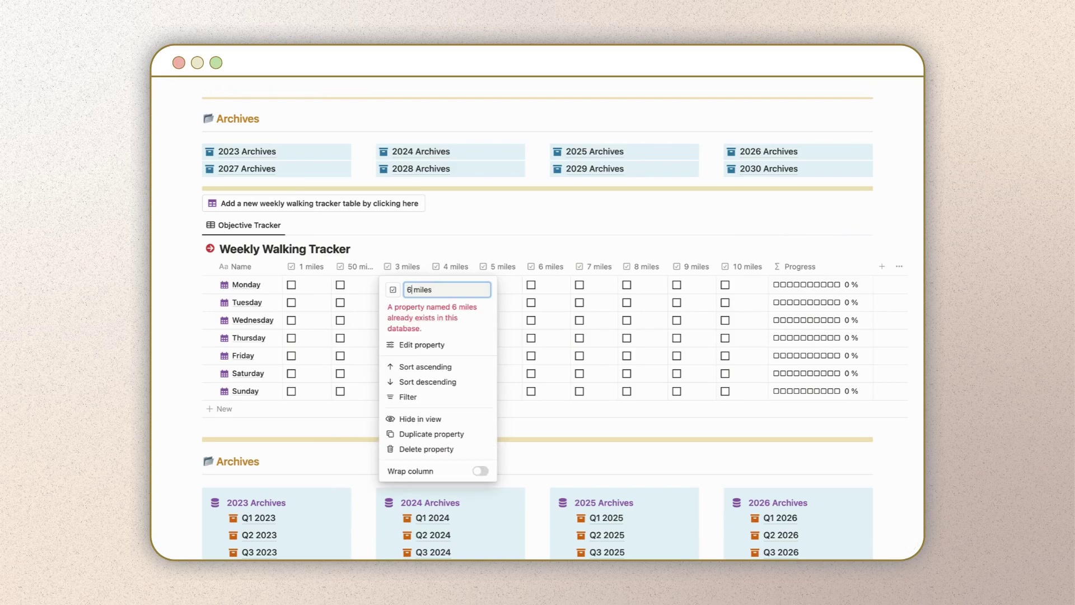
key("Return")
Check off all ten mileage boxes for Monday in the Weekly Walking Tracker
left_click(291, 285)
left_click(340, 285)
left_click(387, 285)
left_click(437, 285)
left_click(483, 285)
left_click(531, 285)
left_click(579, 285)
left_click(627, 286)
left_click(677, 285)
left_click(727, 285)
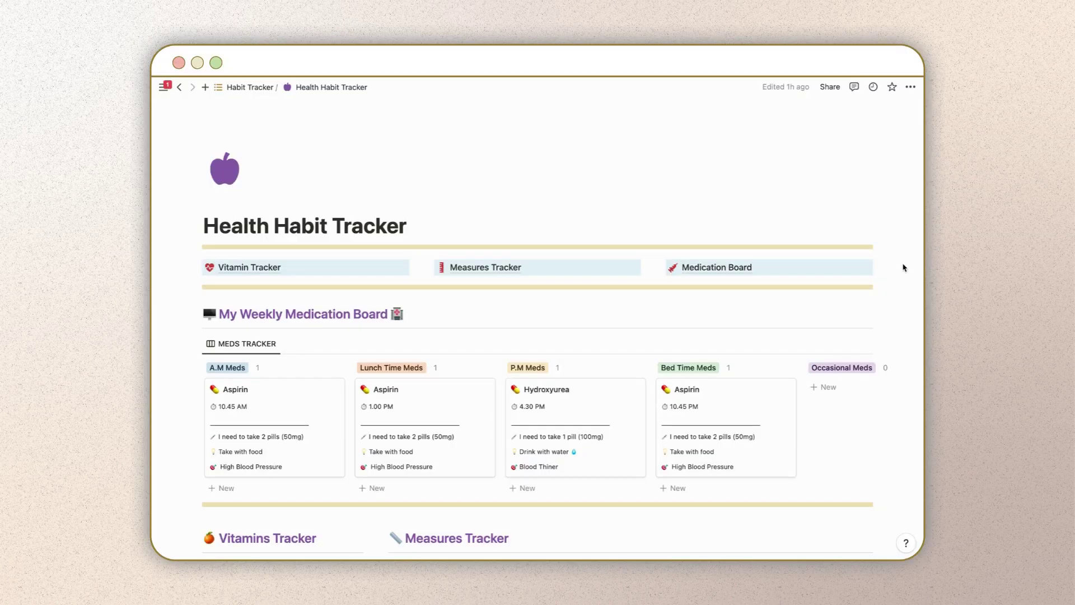
Add a card to Lunch Time Meds on the Weekly Medication Board and fill it with the New medication template
scroll(903, 268, "down", 5)
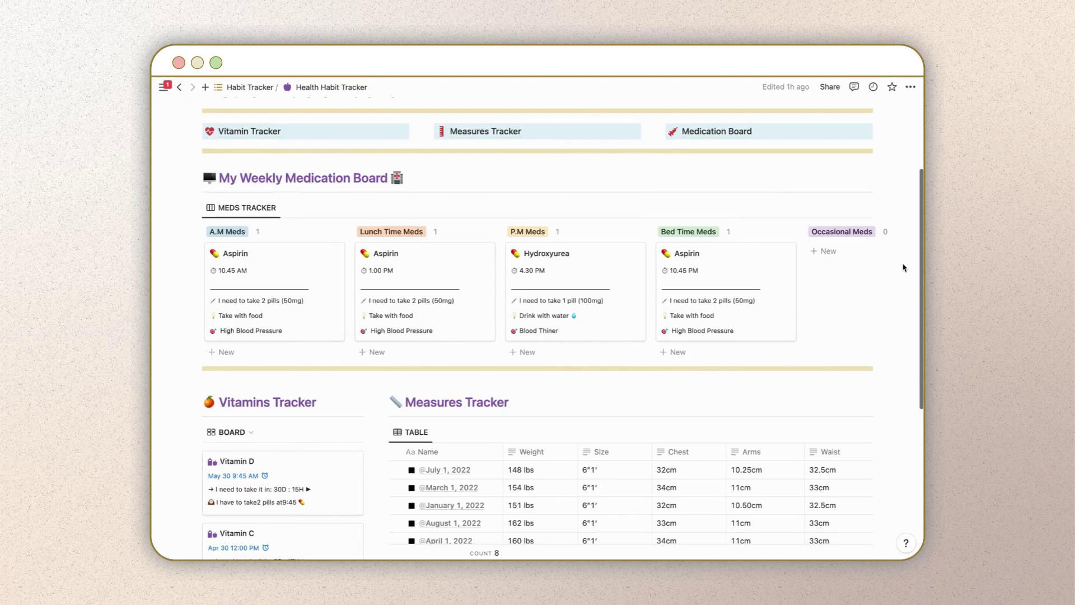
scroll(323, 261, "down", 4)
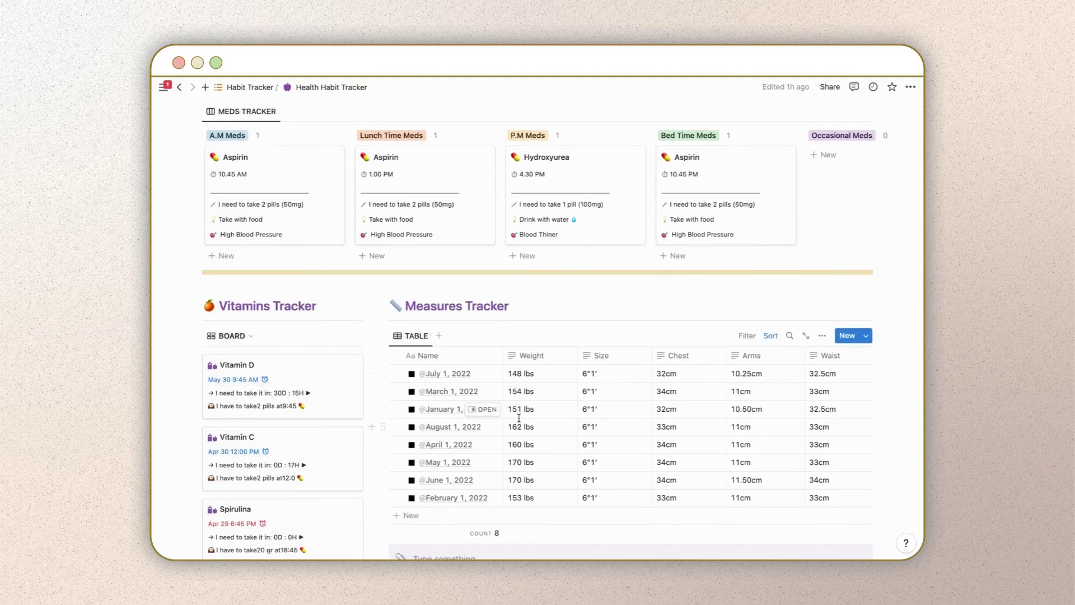
scroll(519, 418, "up", 7)
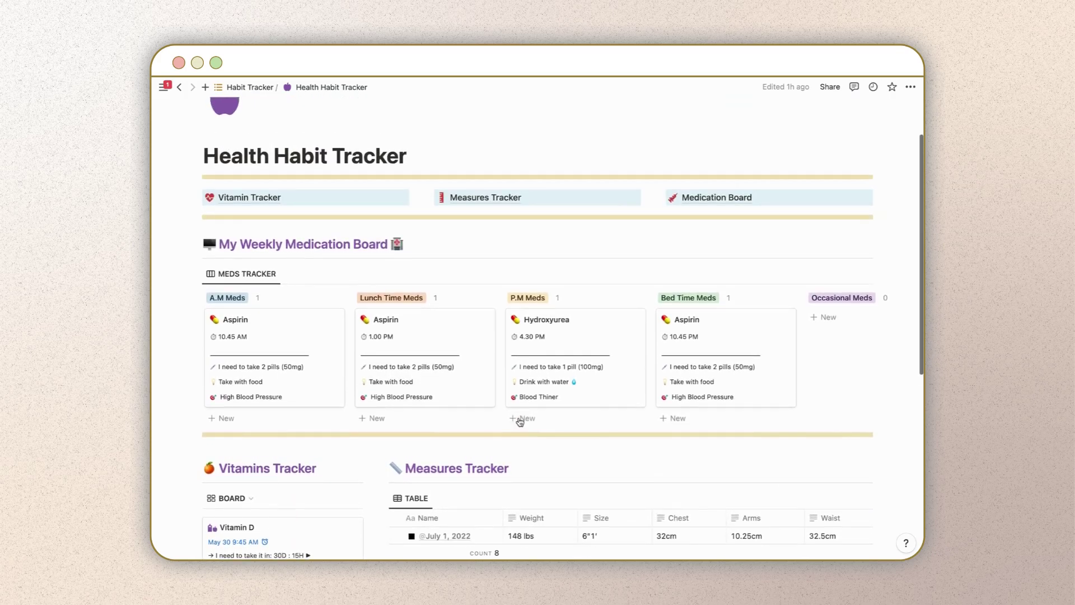
left_click(386, 420)
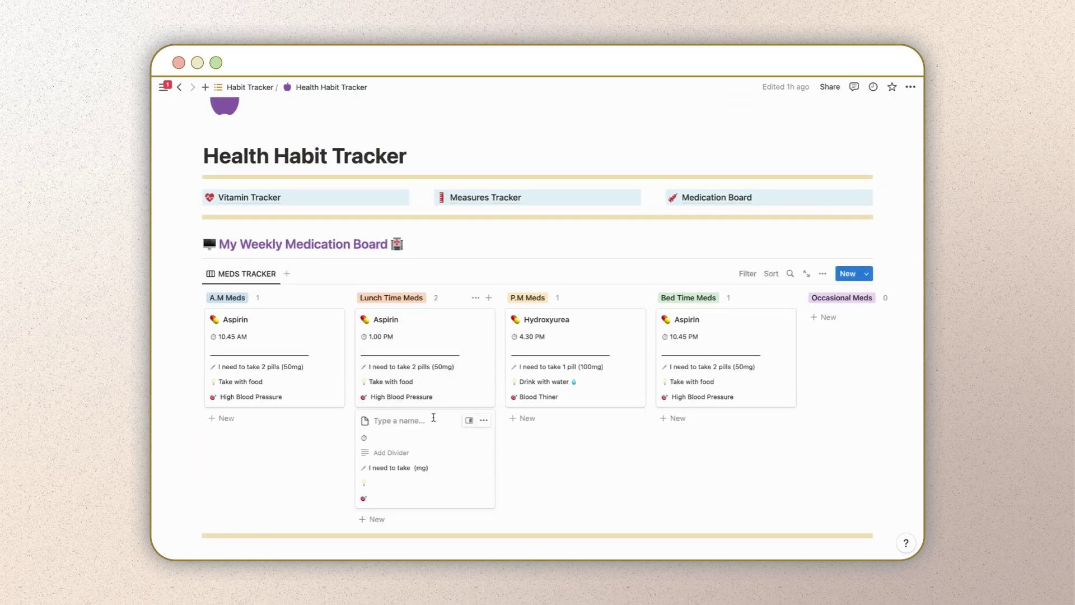
left_click(469, 422)
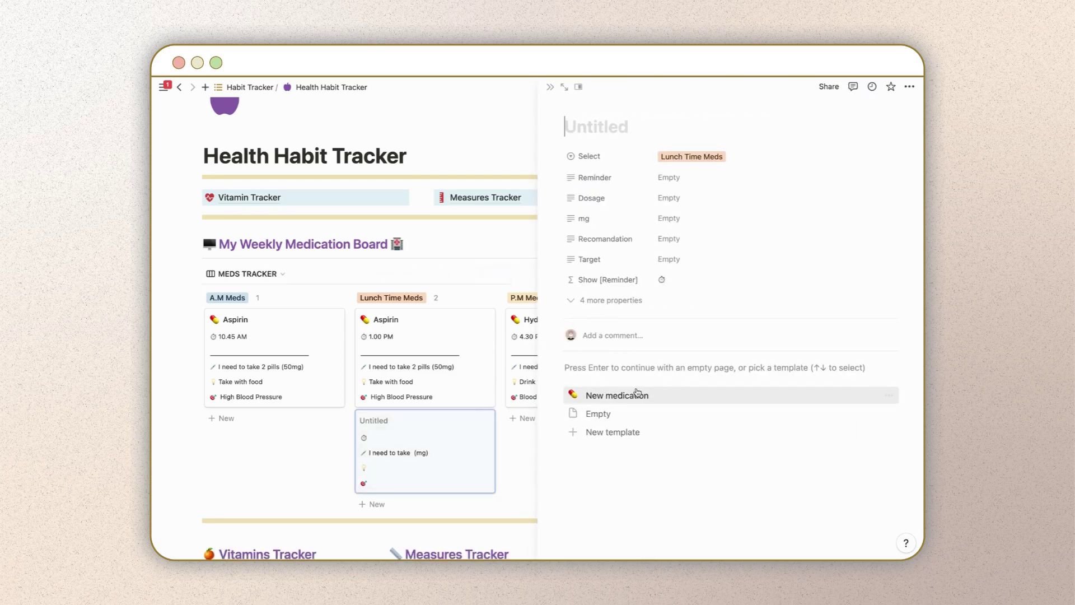
left_click(629, 397)
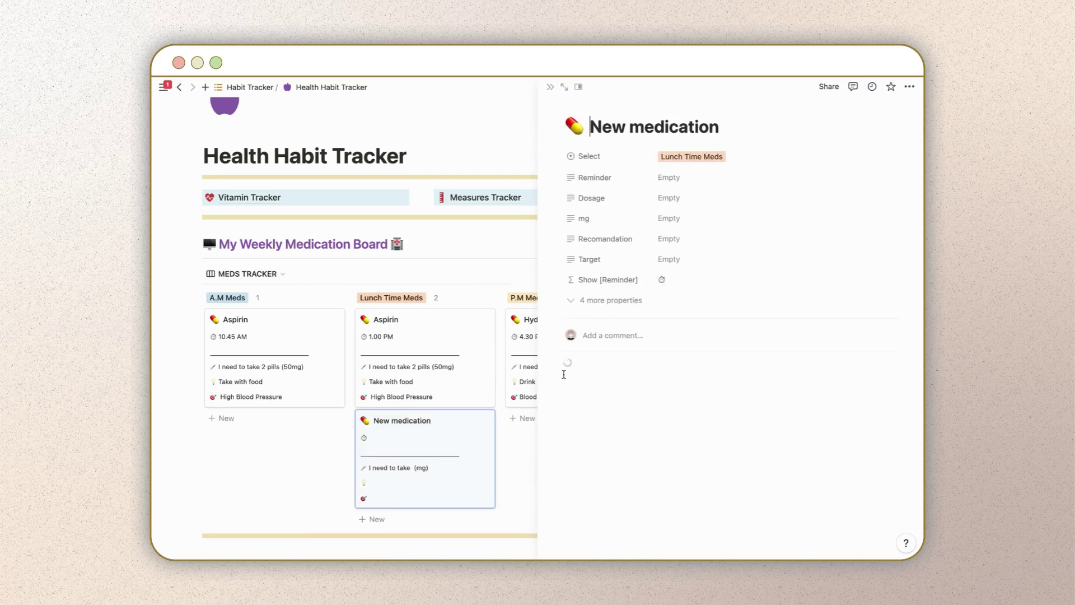
Set the new medication's Reminder to 11:00 AM, its Dosage to 3 Pills and its mg value to 20
scroll(471, 353, "right", 5)
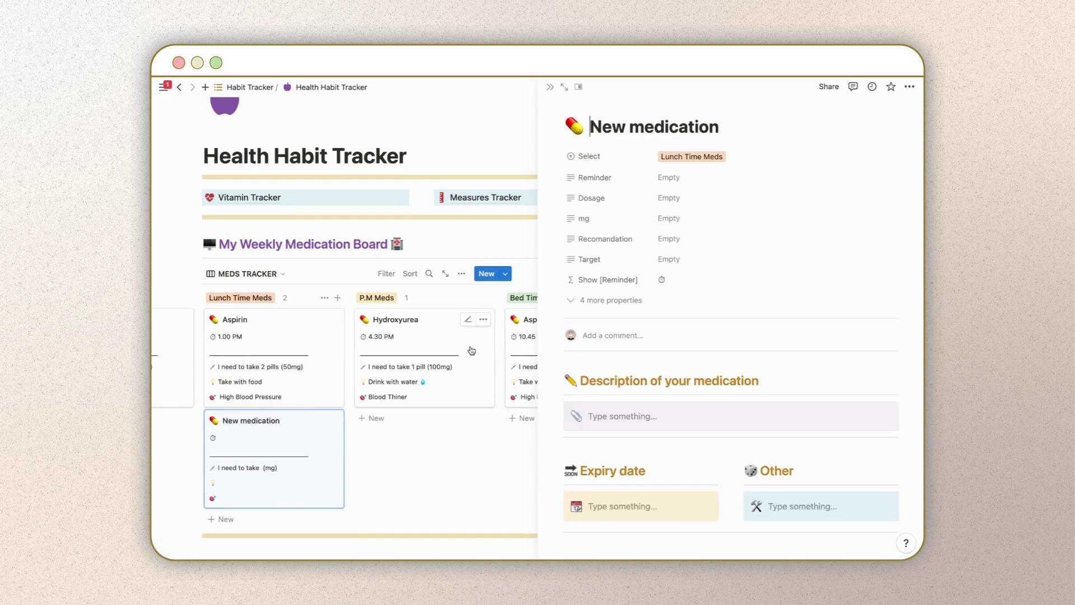
left_click(689, 178)
type("11:00 AM")
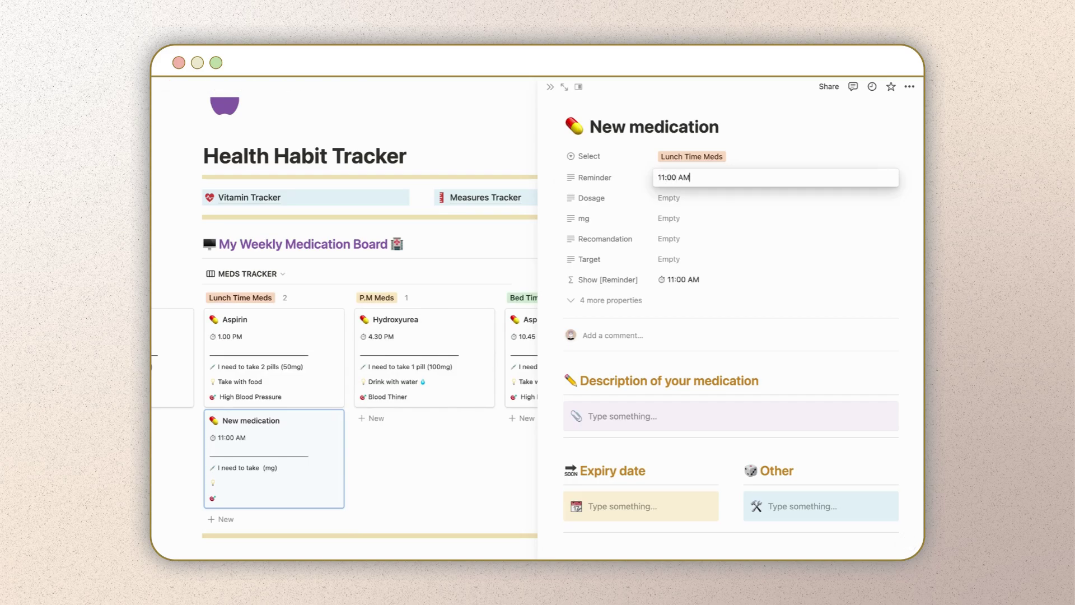
left_click(680, 197)
left_click(680, 195)
type("3 Pills")
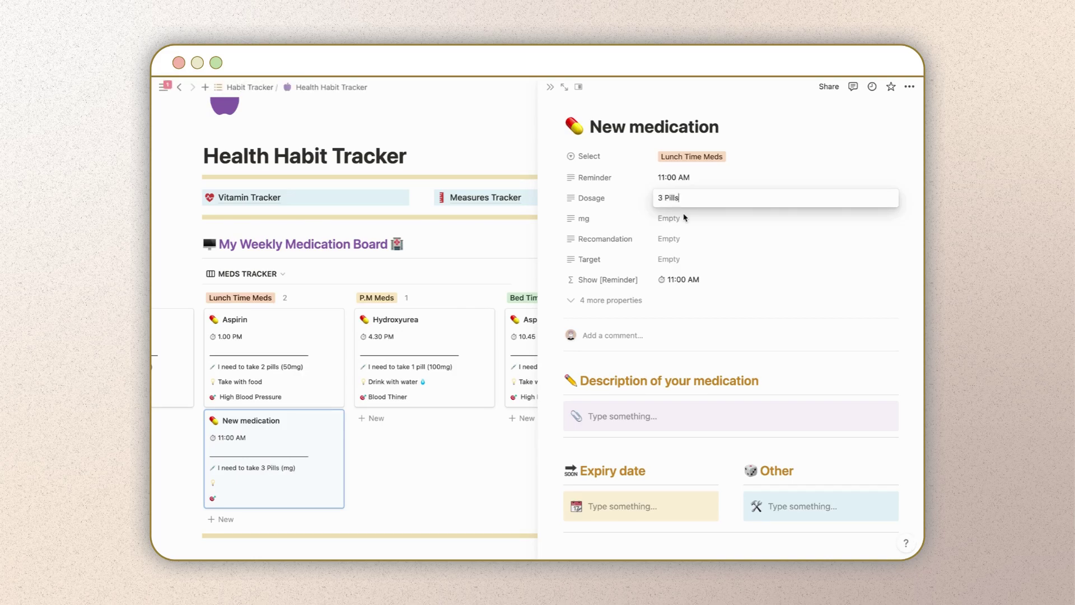
left_click(679, 218)
type("20")
Enter With food as the medication's recommendation and Head as its target, and close the card
left_click(679, 242)
left_click(683, 239)
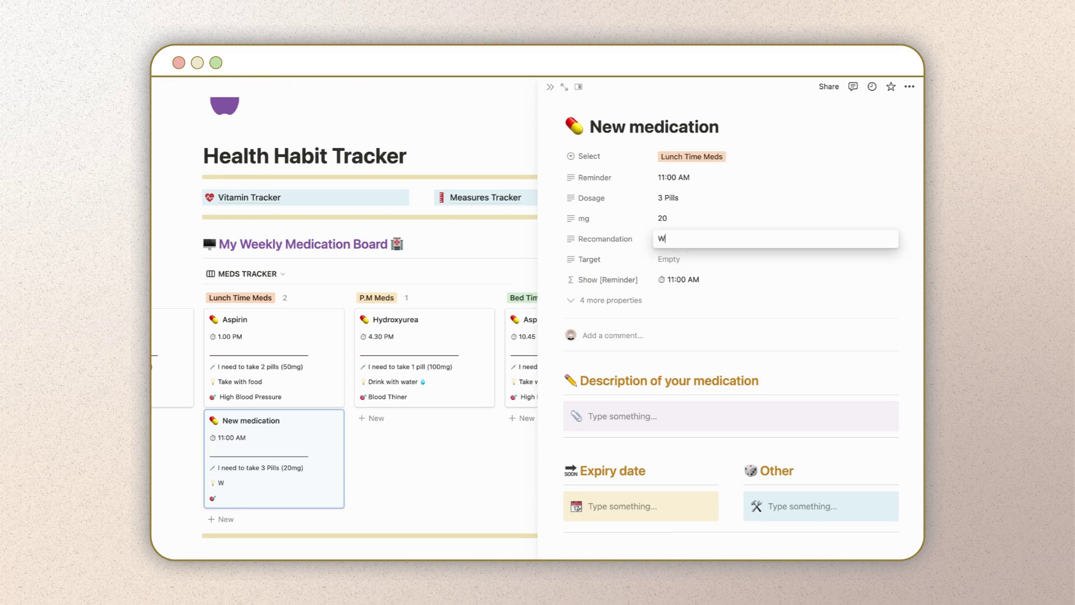
key("Return")
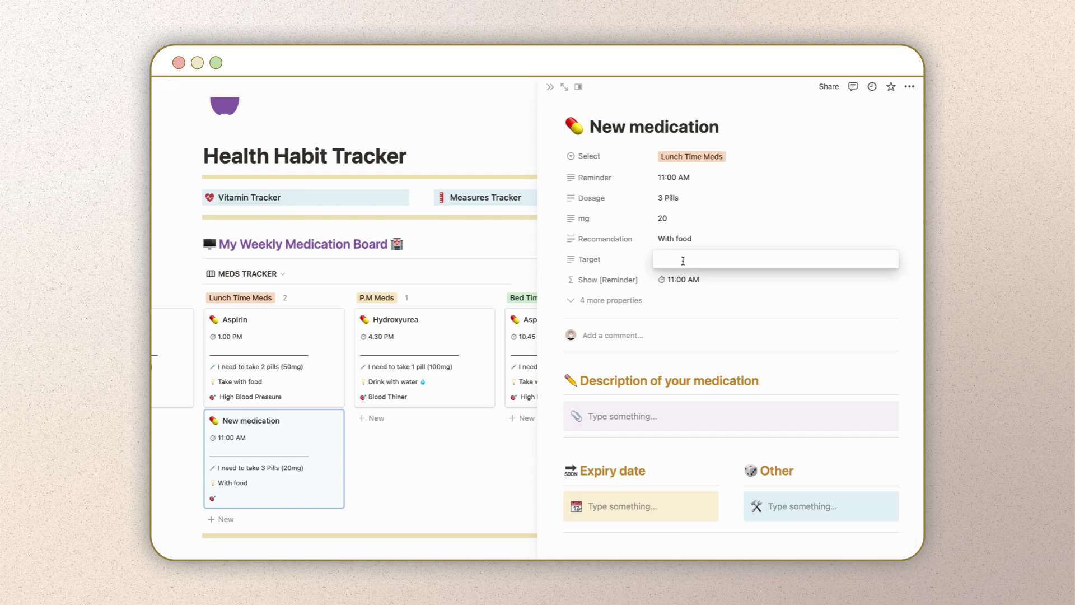
key("Return")
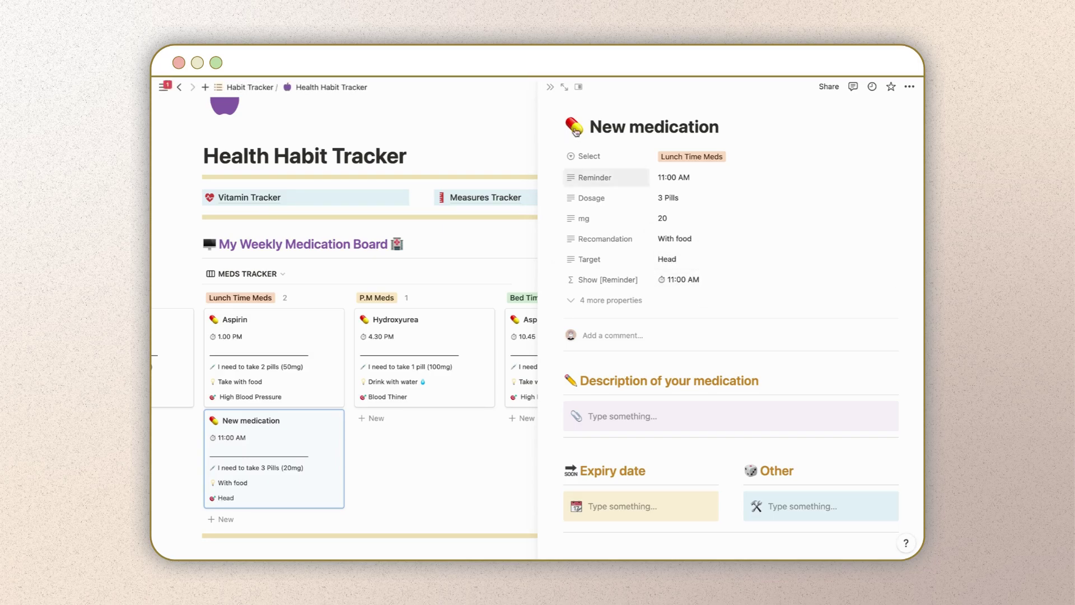
key("Escape")
Move the New medication card from Lunch Time Meds to Occasional Meds on the medication board
scroll(650, 367, "down", 5)
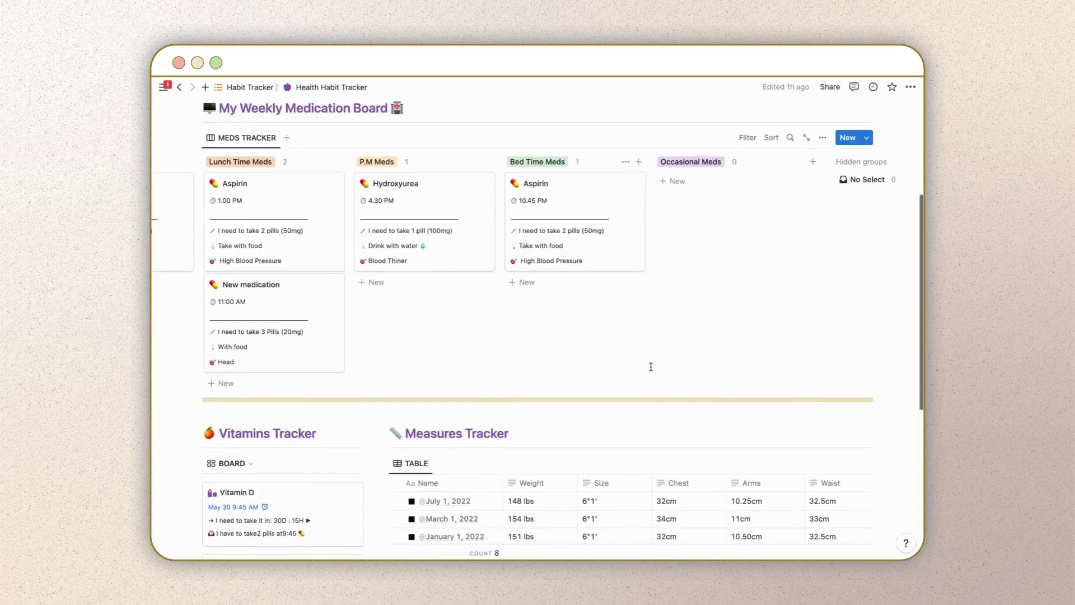
scroll(301, 339, "left", 5)
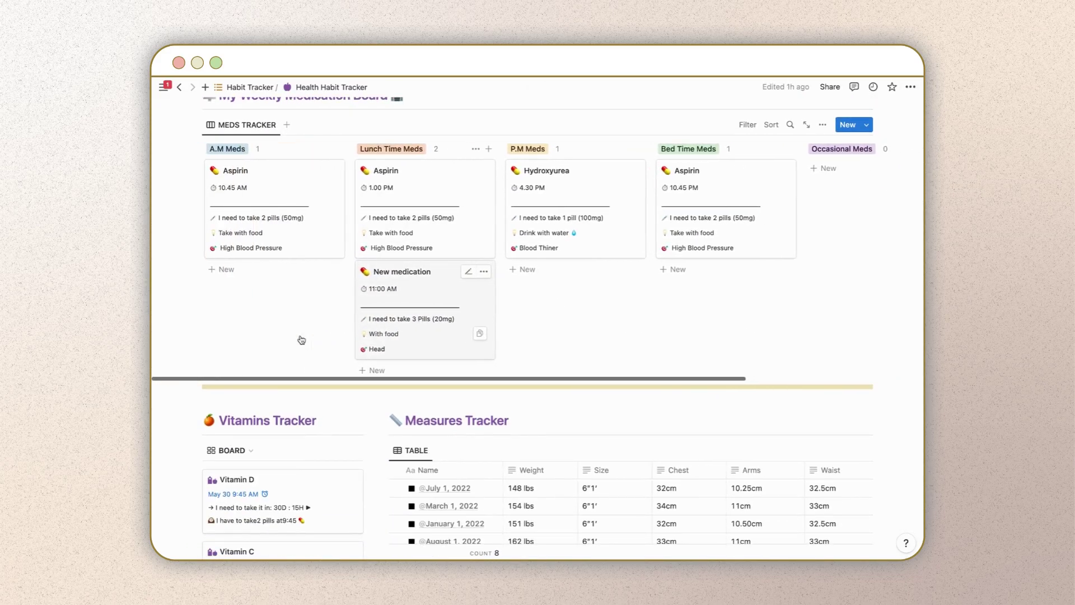
left_click_drag(413, 270, 860, 193)
Add a new vitamin card to the Vitamins Tracker and set its Dosage to 2 pills
scroll(853, 245, "down", 5)
scroll(854, 245, "down", 3)
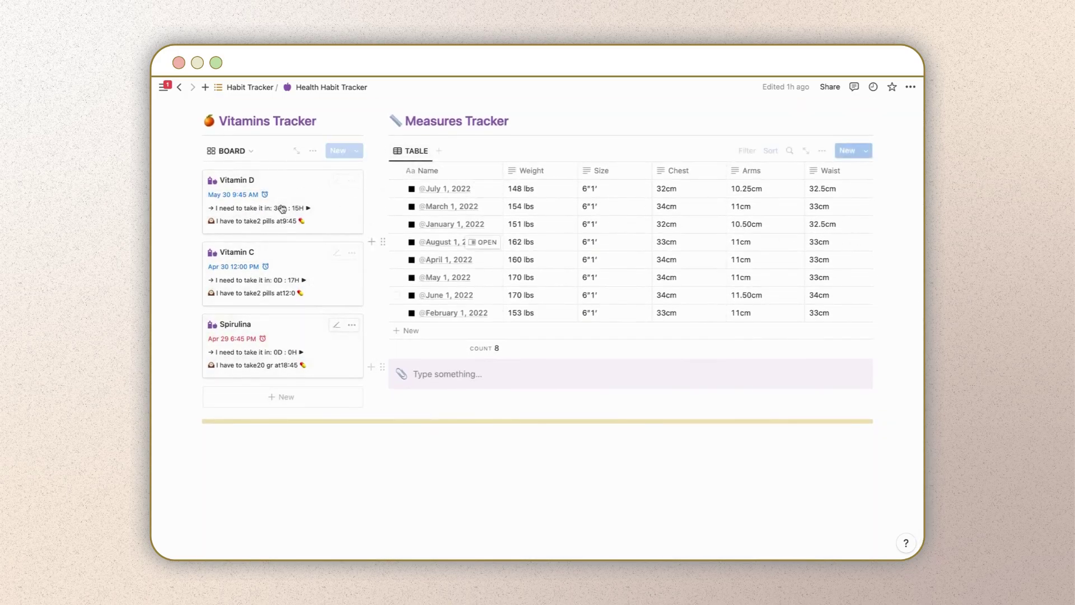
left_click(292, 401)
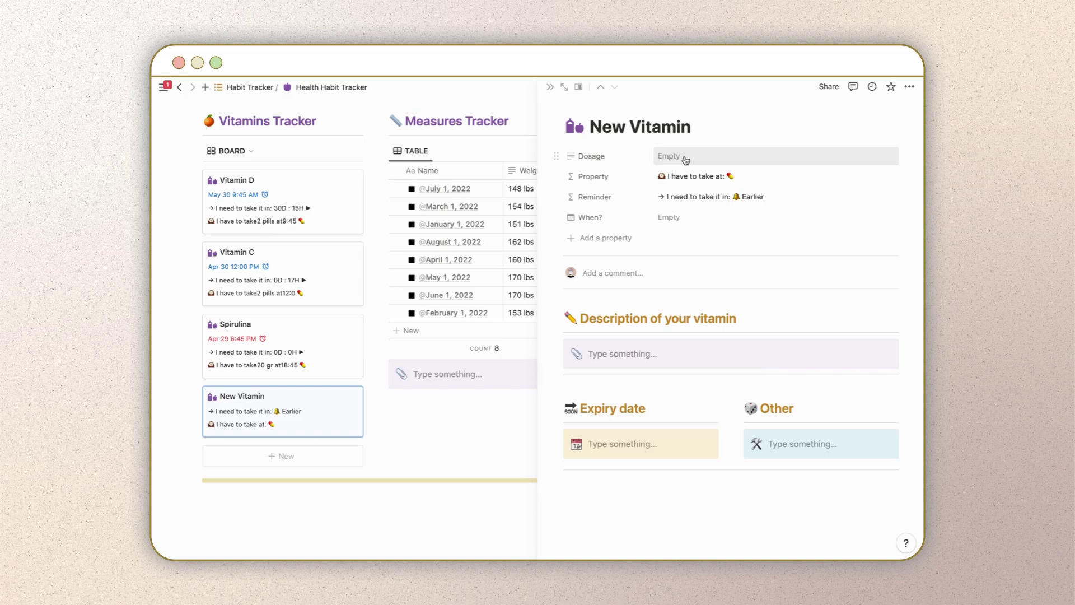
left_click(685, 160)
type("2 pil")
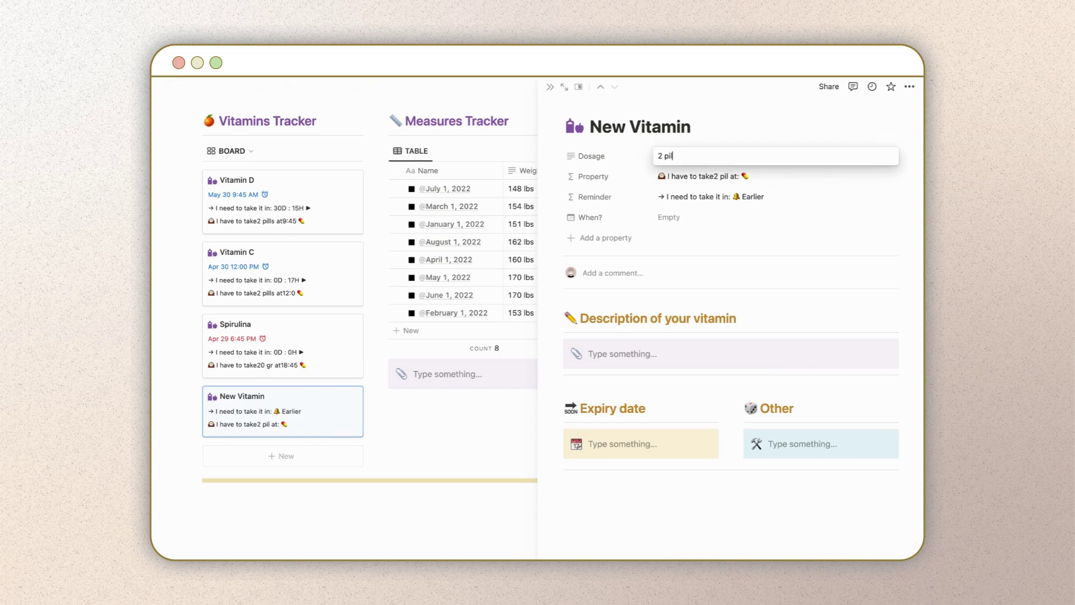
left_click(713, 230)
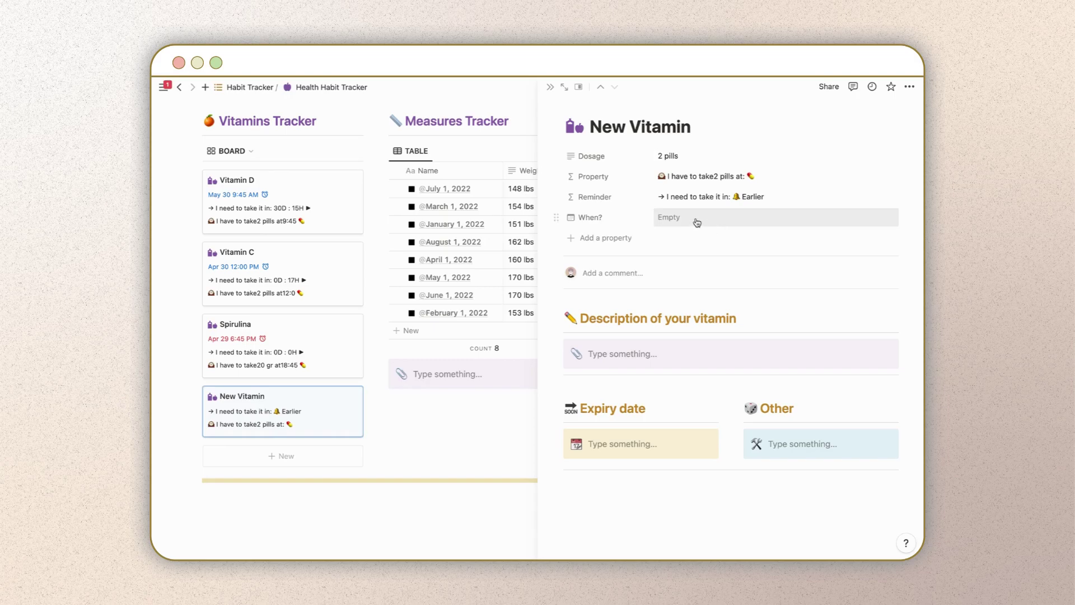
Set the New Vitamin's When? date to May 31, 2023 with a reminder on the day of event (9:00 AM), and close the card
left_click(697, 218)
left_click(777, 262)
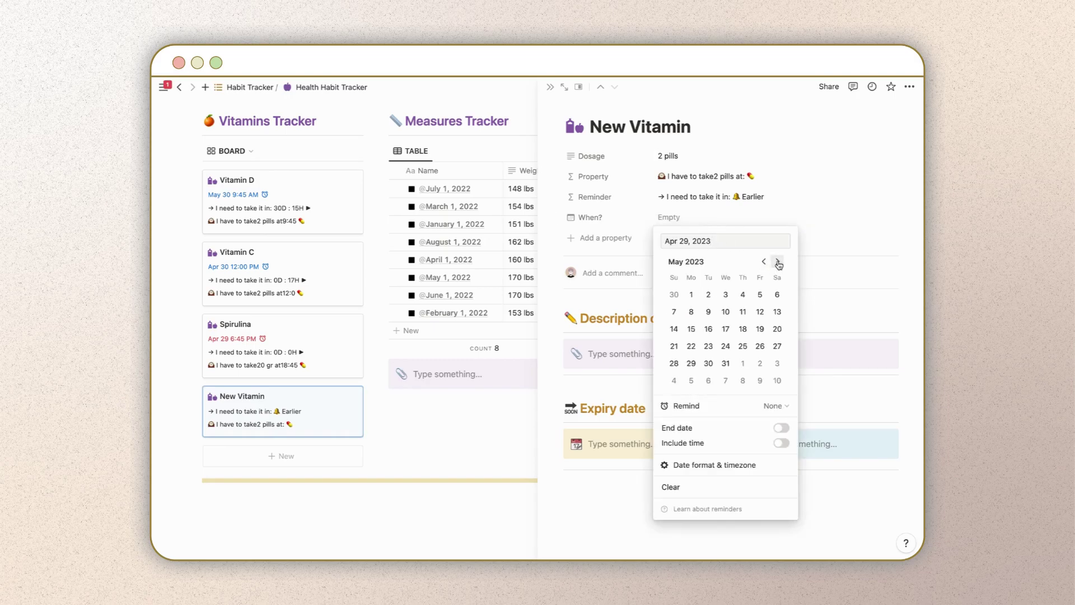
left_click(726, 364)
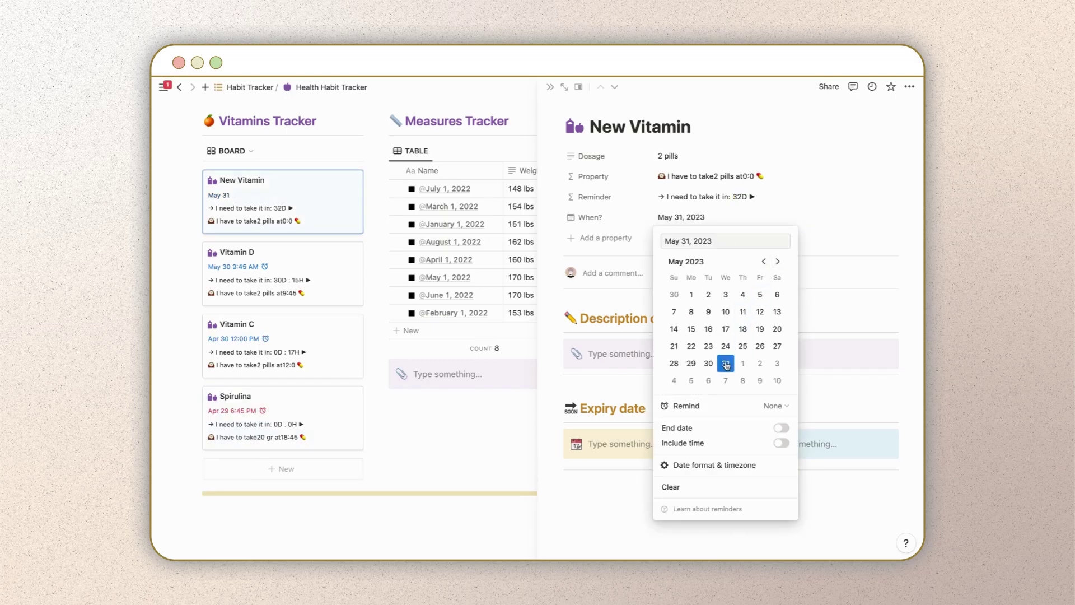
left_click(774, 406)
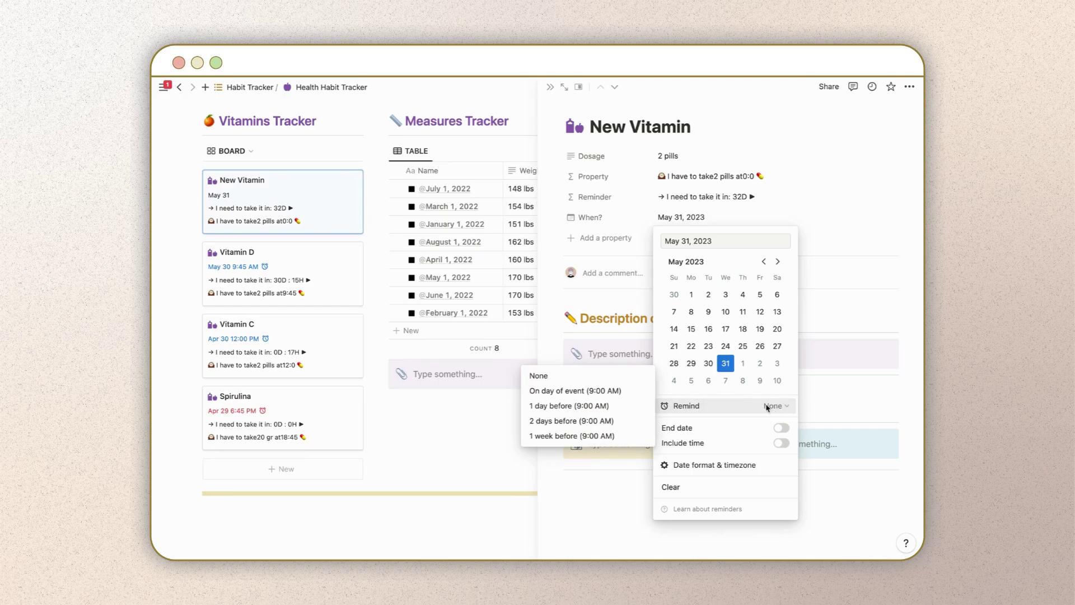
left_click(620, 392)
left_click(653, 230)
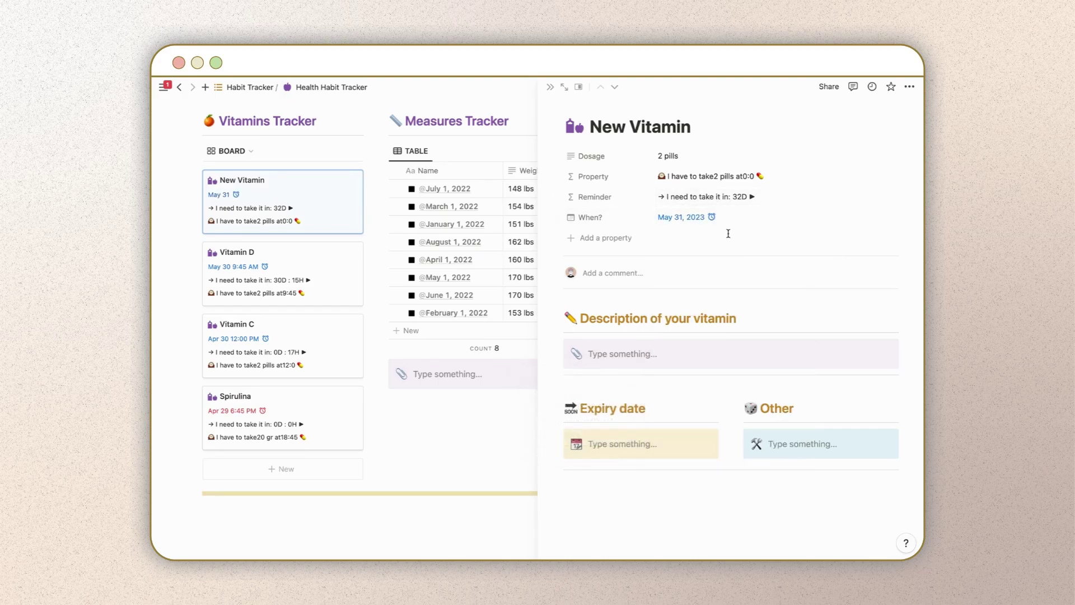
left_click(550, 88)
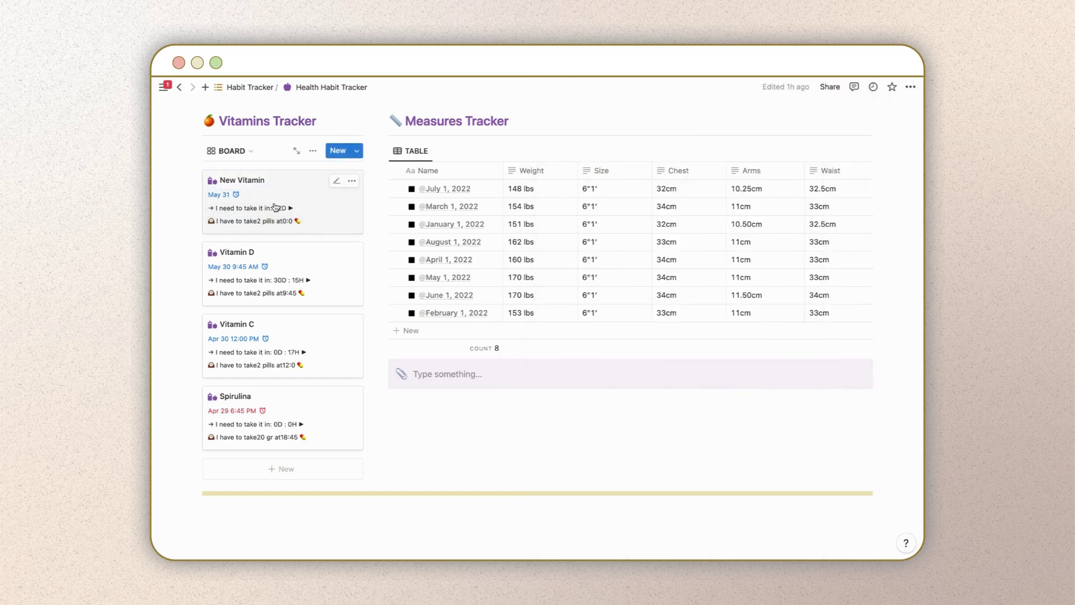